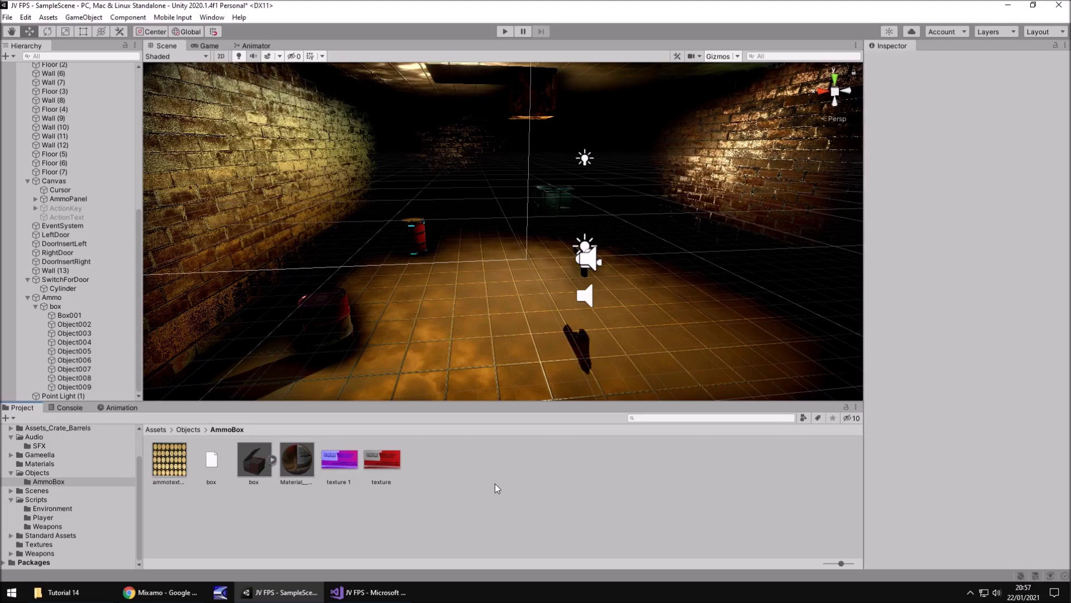
Step: Go to page 2 of Mixamo's Characters list, where Swat Guy appears first
left_click(159, 592)
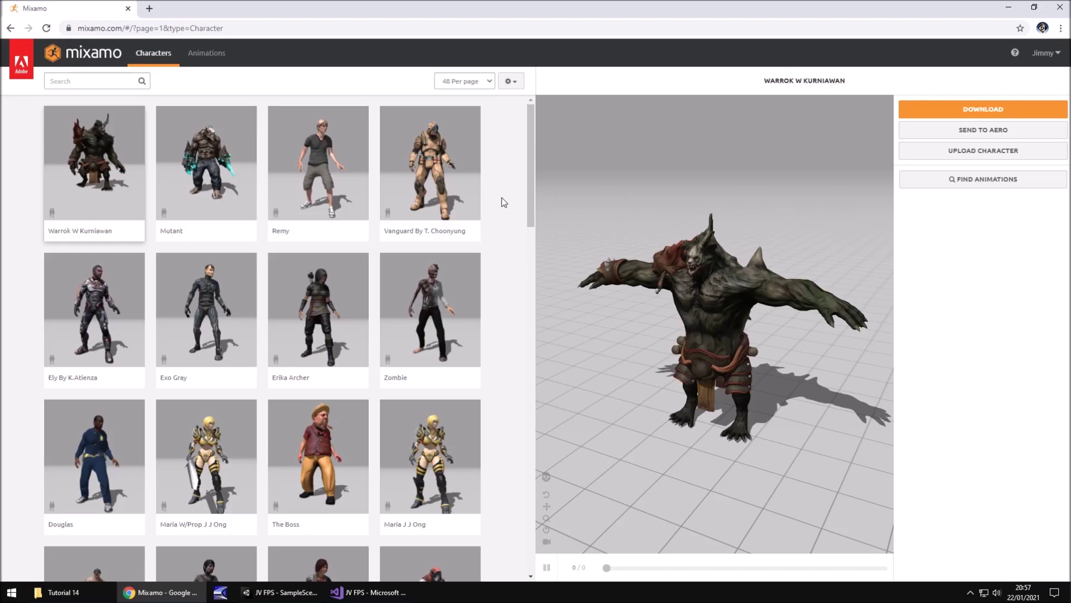
scroll(494, 207, "down", 6)
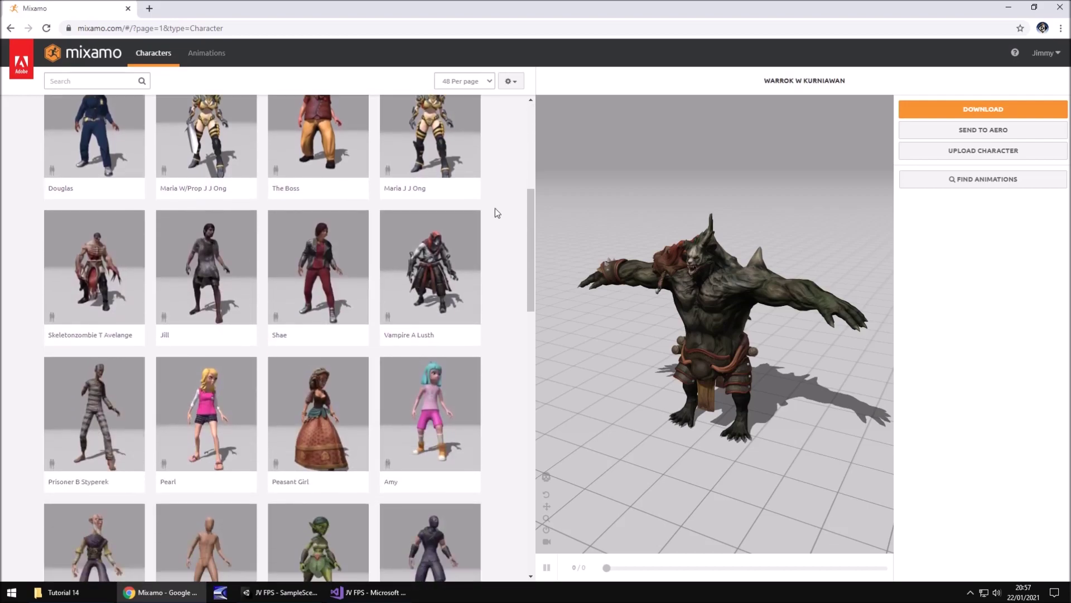
scroll(495, 208, "up", 5)
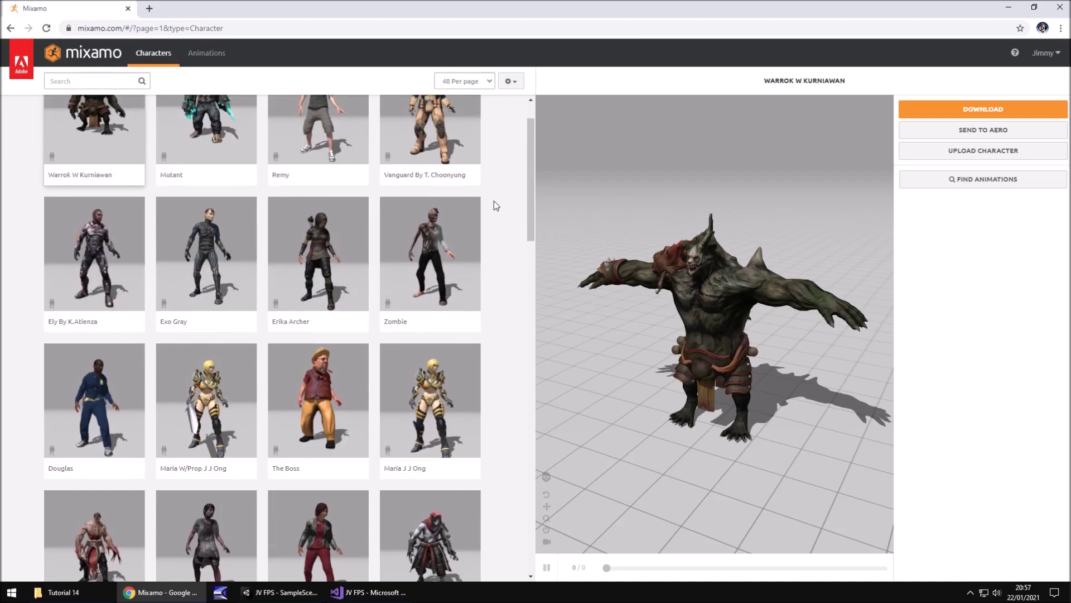
scroll(495, 205, "up", 1)
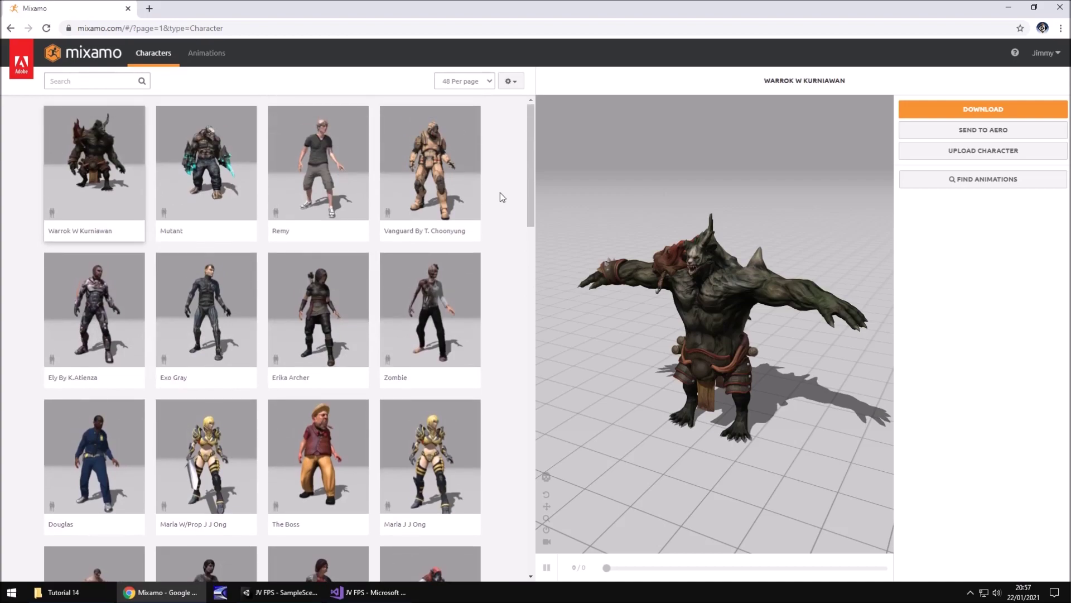
scroll(492, 200, "down", 10)
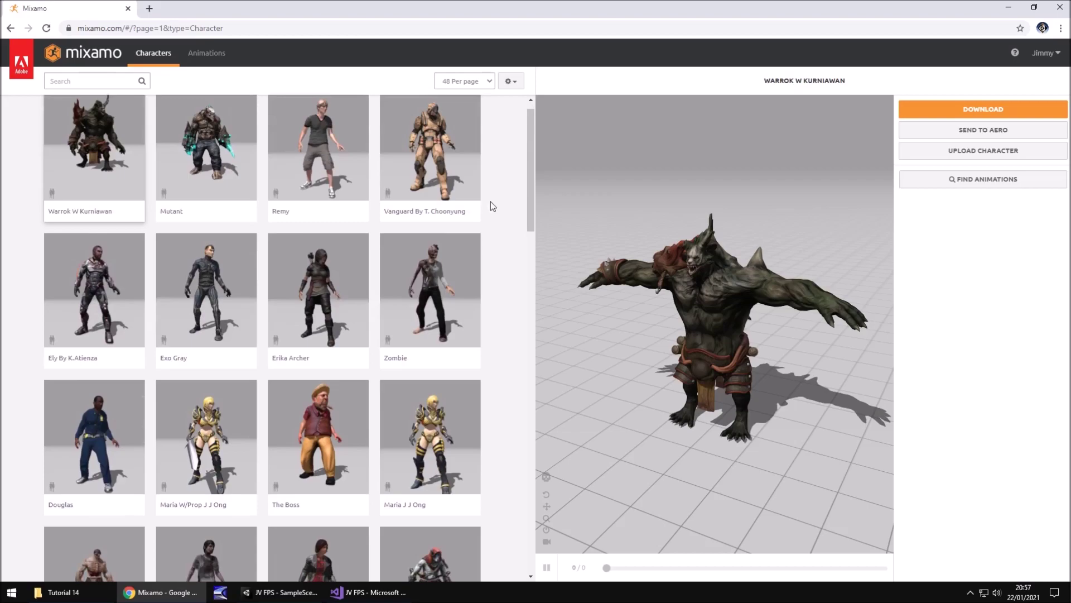
scroll(399, 237, "down", 5)
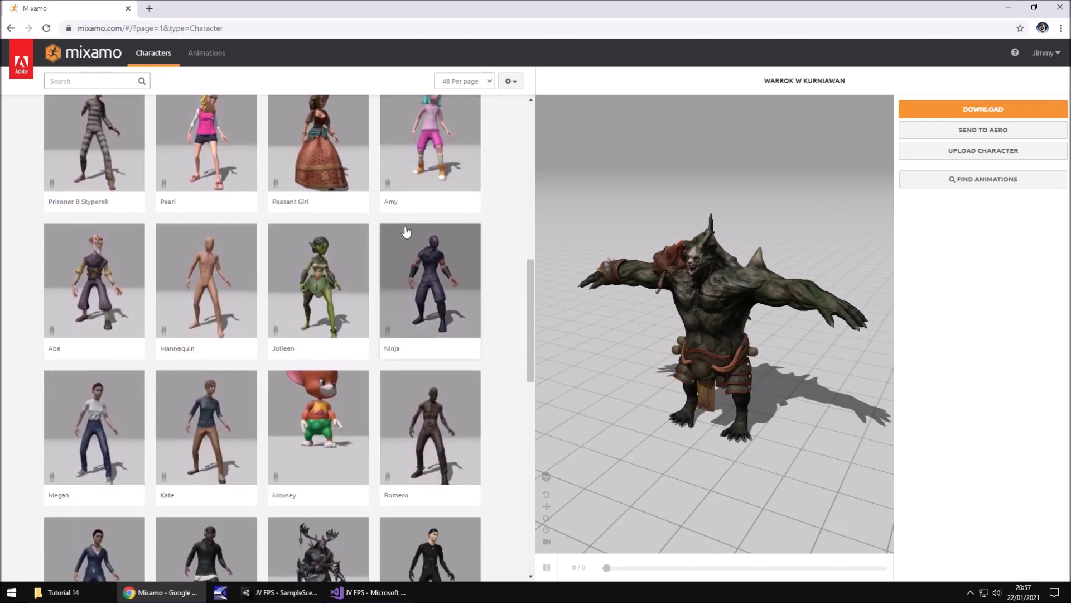
scroll(385, 237, "down", 4)
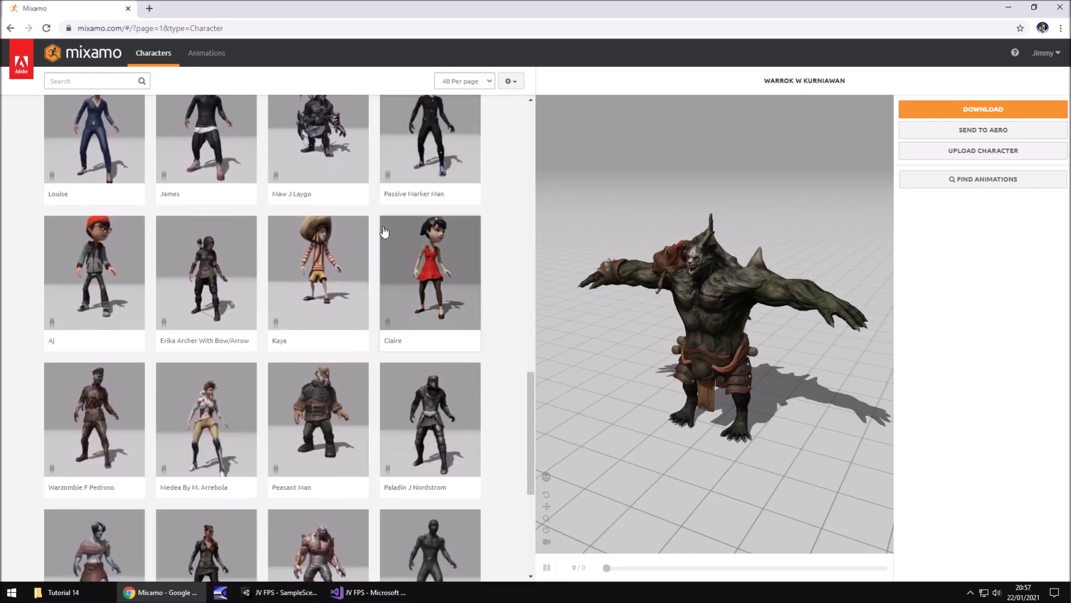
scroll(366, 246, "down", 5)
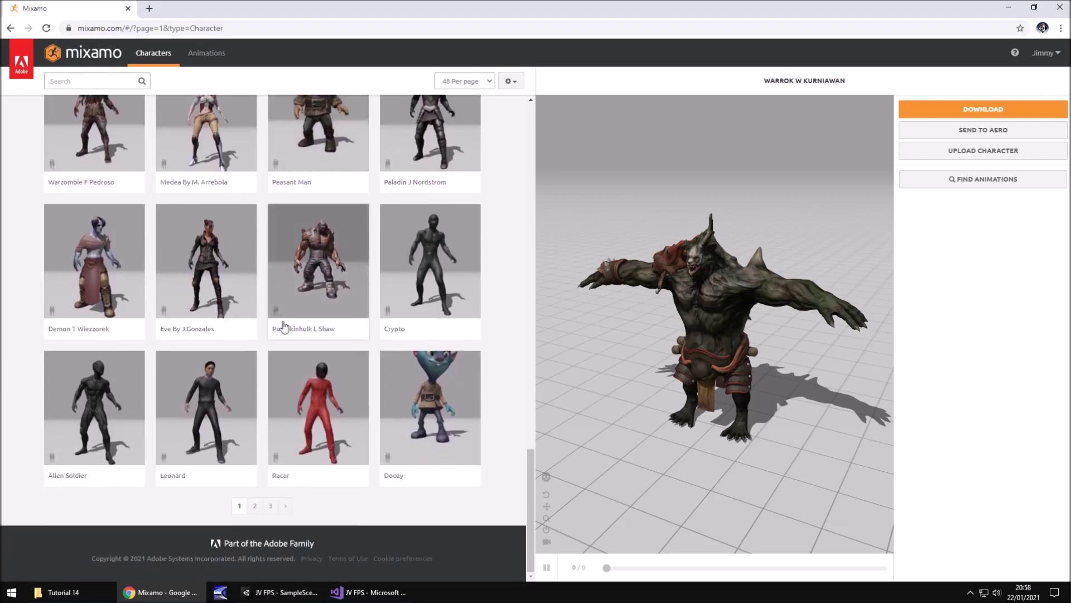
left_click(255, 506)
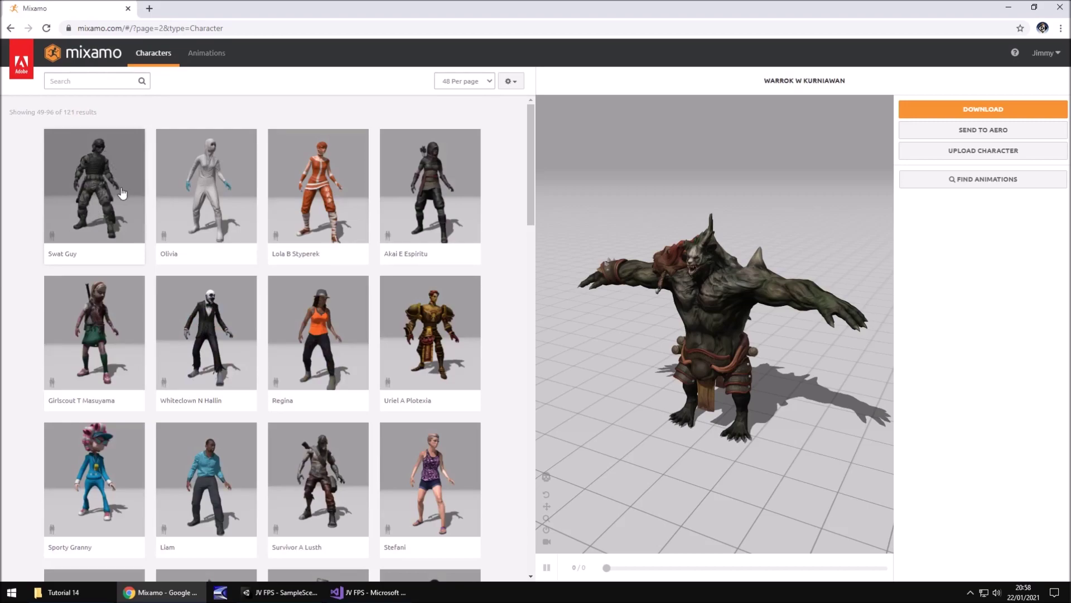
Step: Select Swat Guy and confirm it replaces Warrok W Kurniawan as the character
left_click(90, 200)
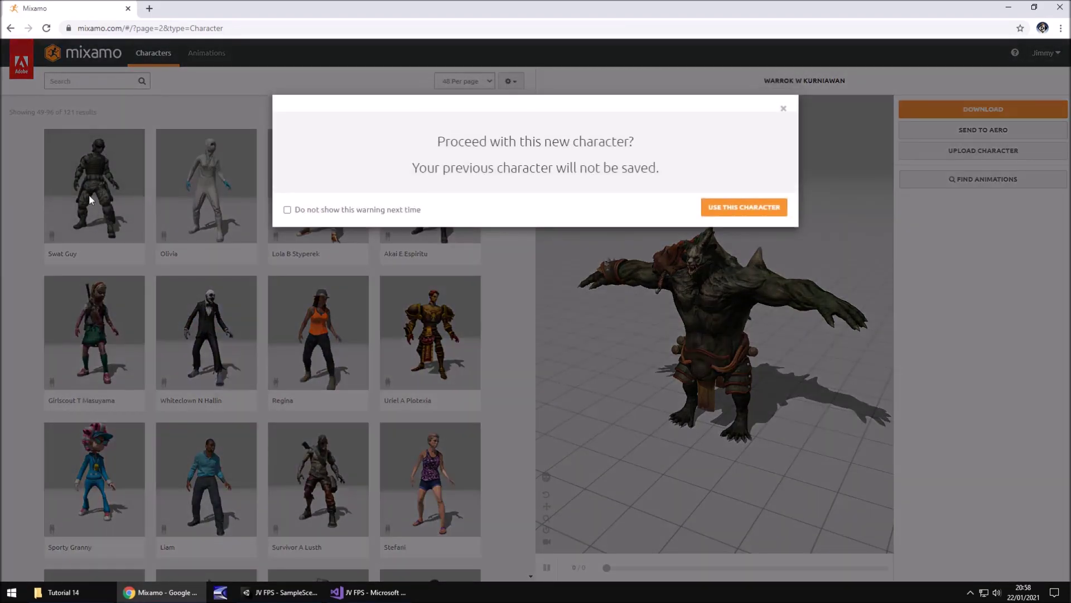
left_click(743, 207)
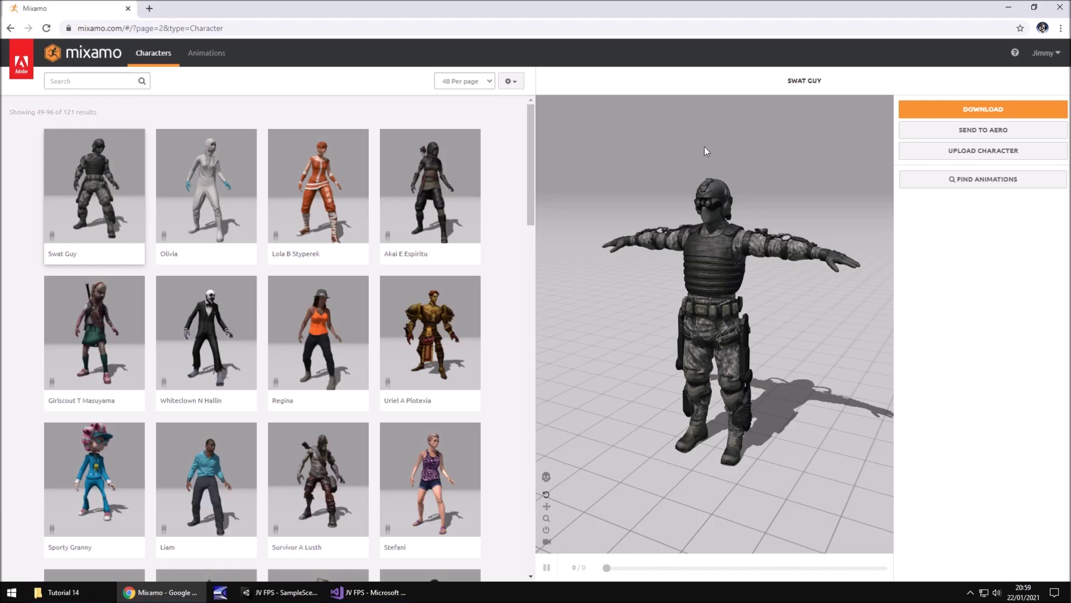
Step: Search Mixamo's animation library for 'walking'
left_click(212, 57)
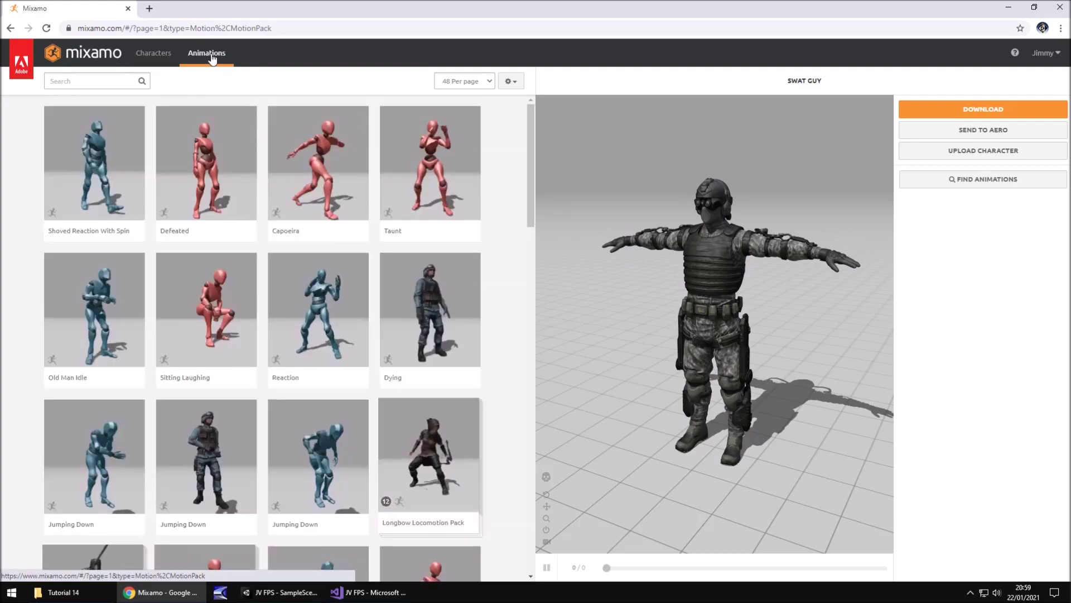
left_click(107, 85)
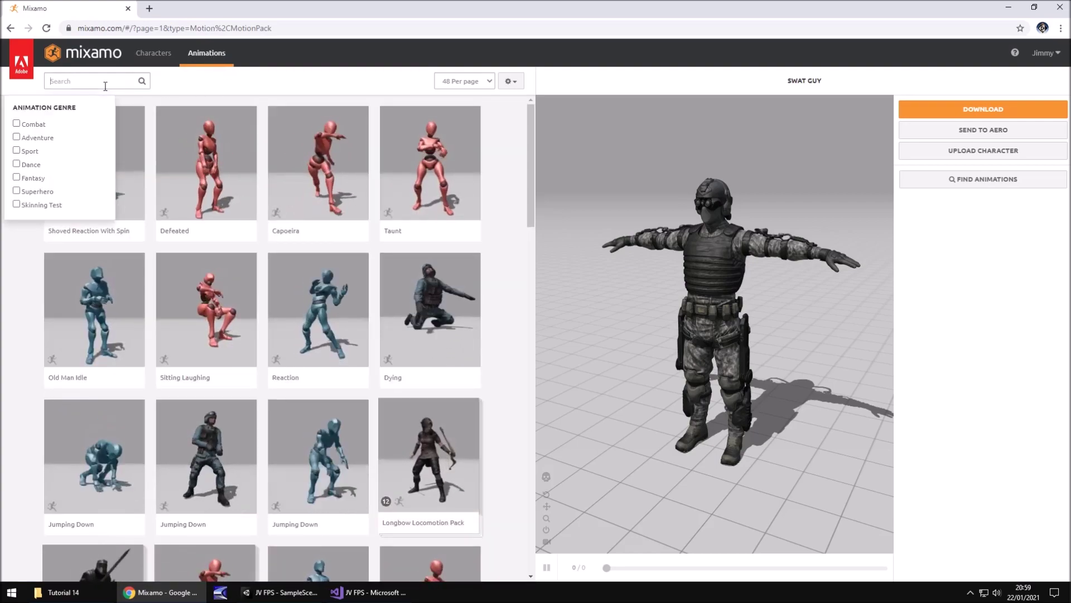
type("walking")
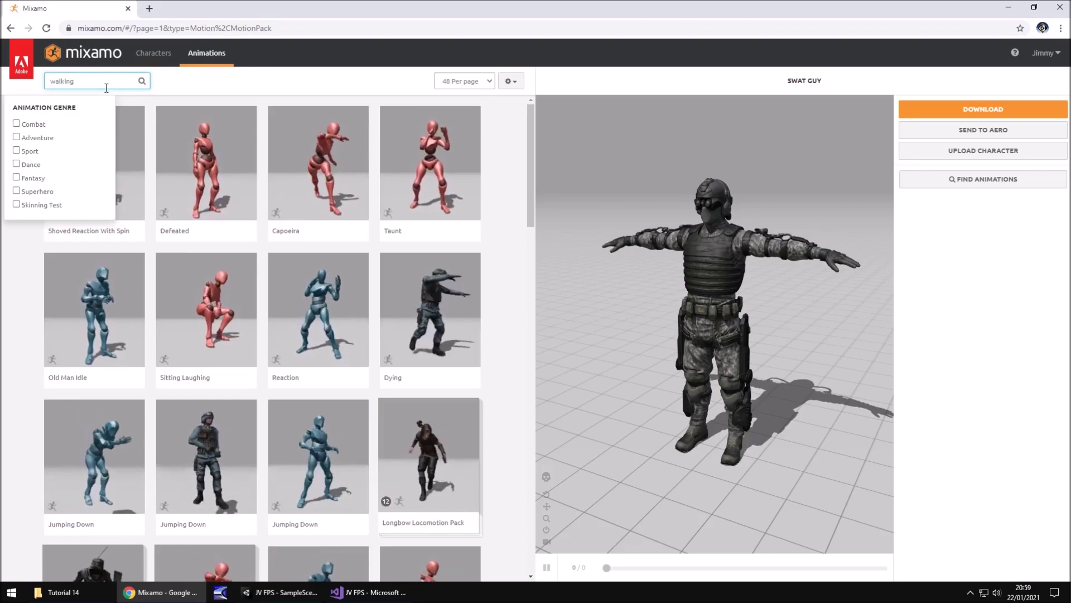
key("Return")
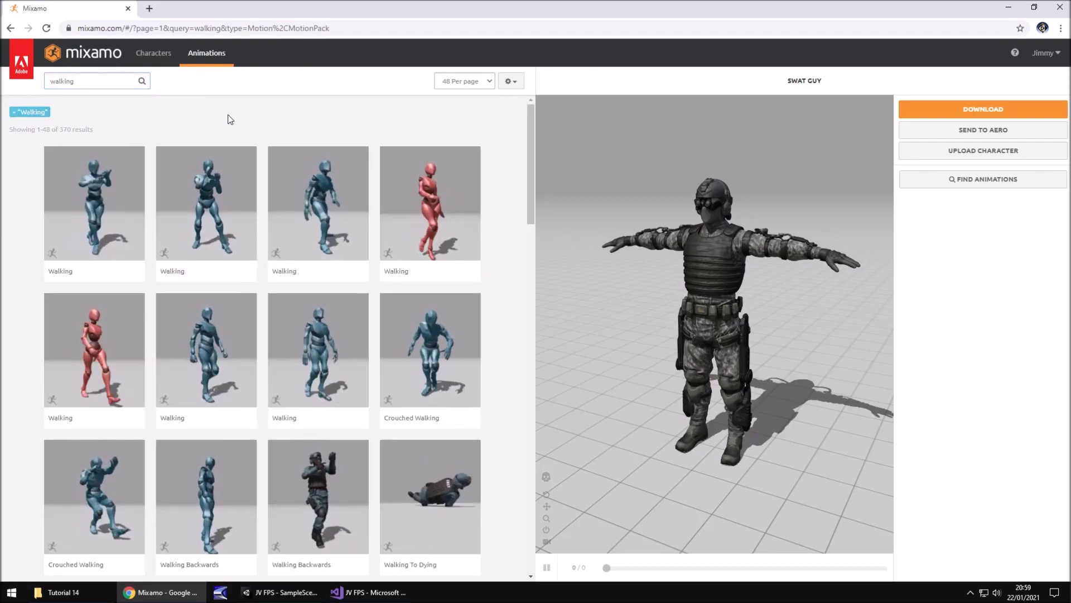
Step: Preview several Walking animations on Swat Guy and enable In Place
left_click(109, 197)
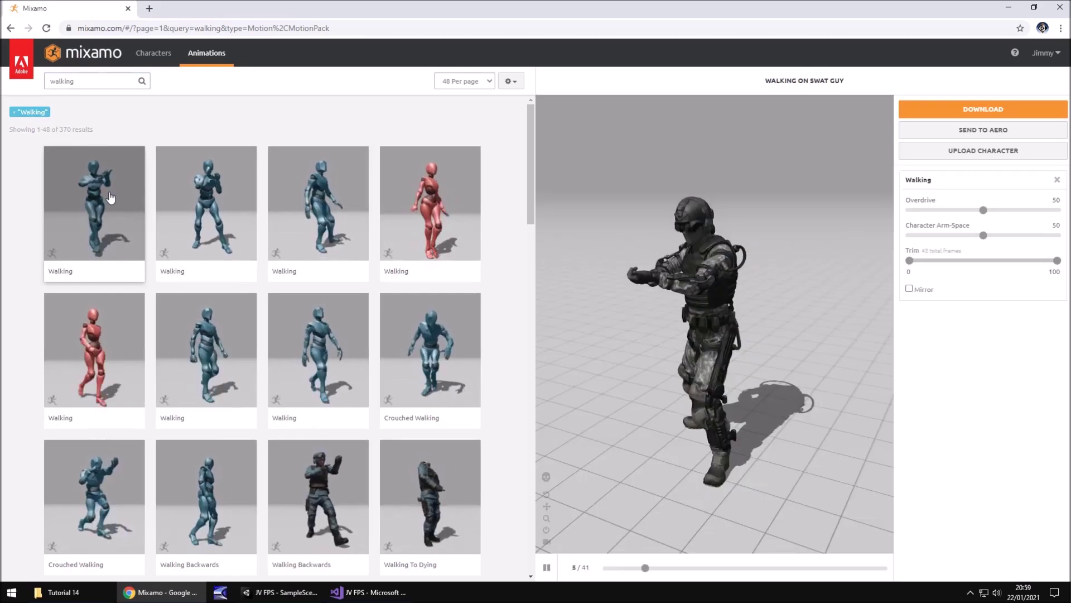
left_click(309, 209)
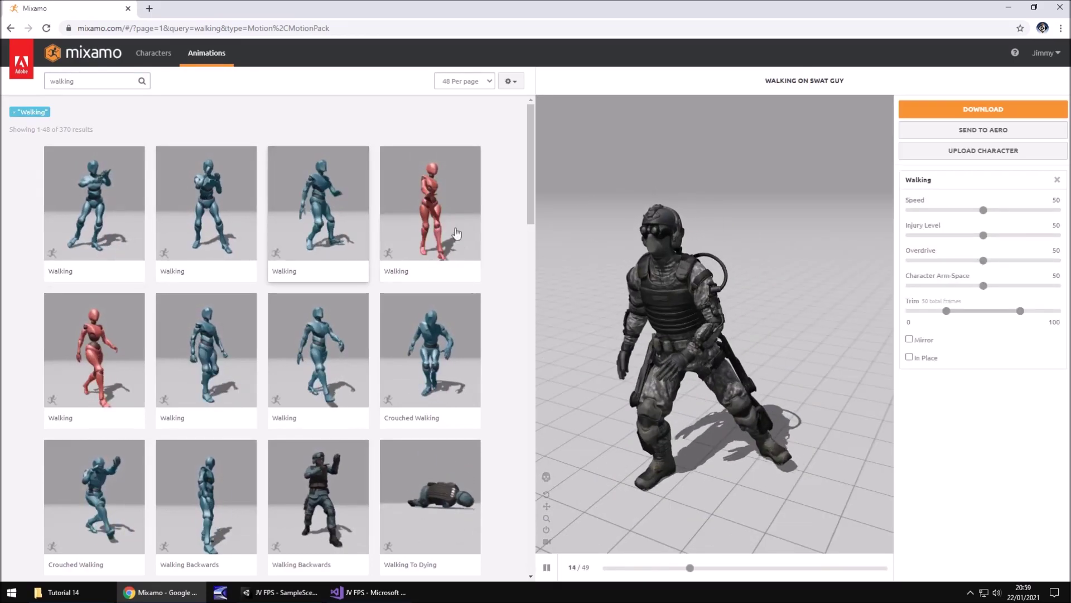
left_click(426, 225)
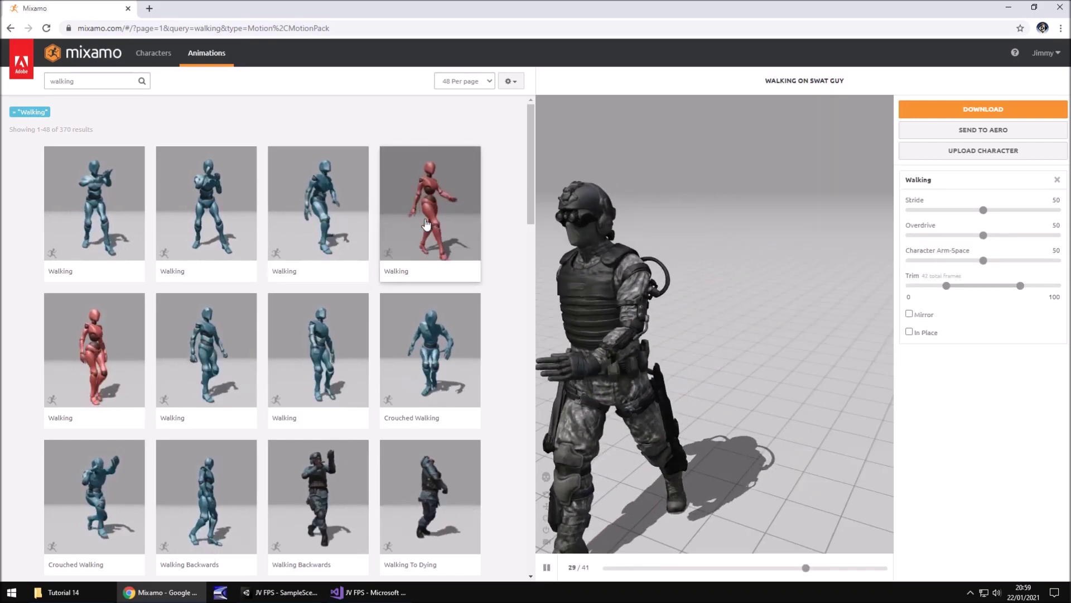
left_click(100, 357)
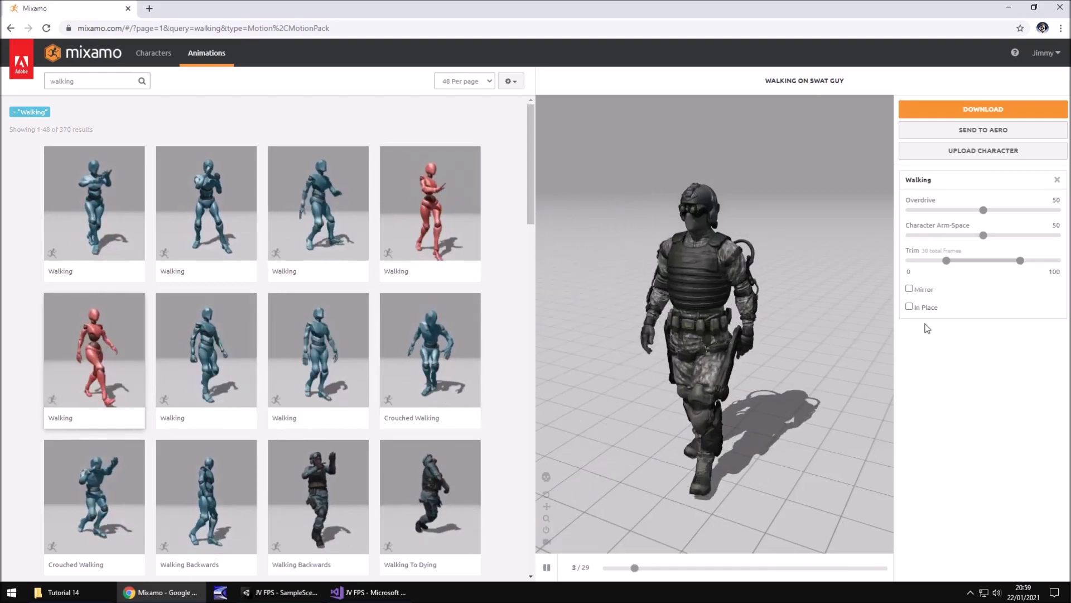
left_click(909, 307)
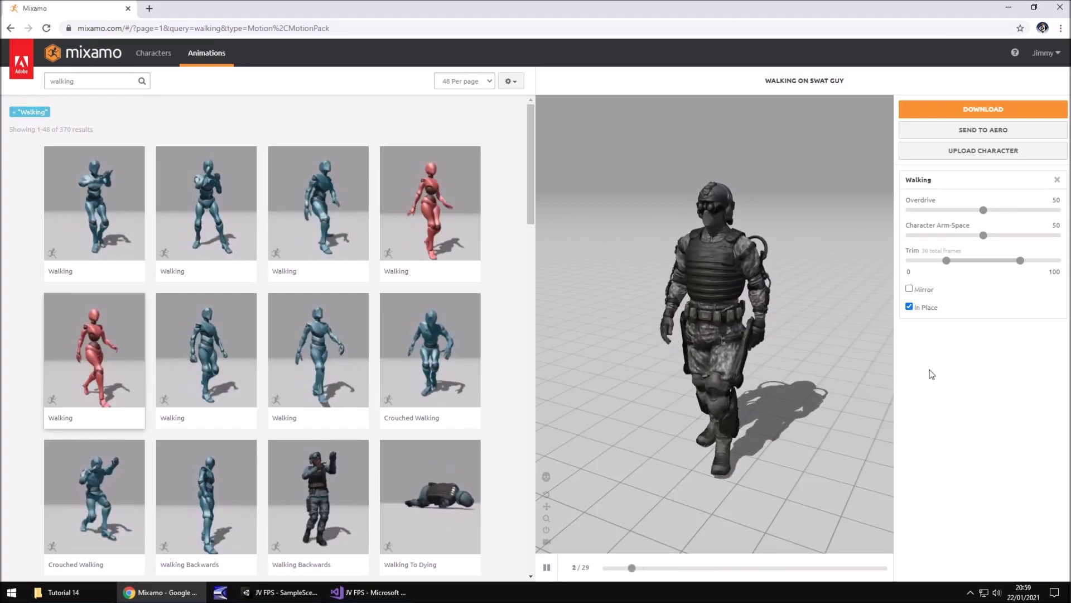
left_click(299, 595)
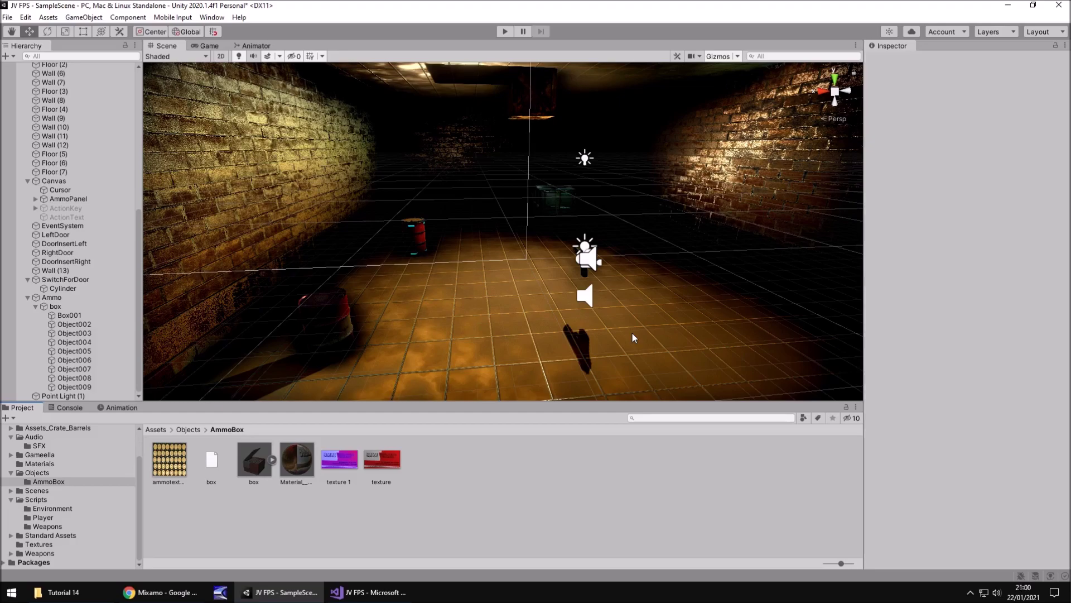
left_click(160, 592)
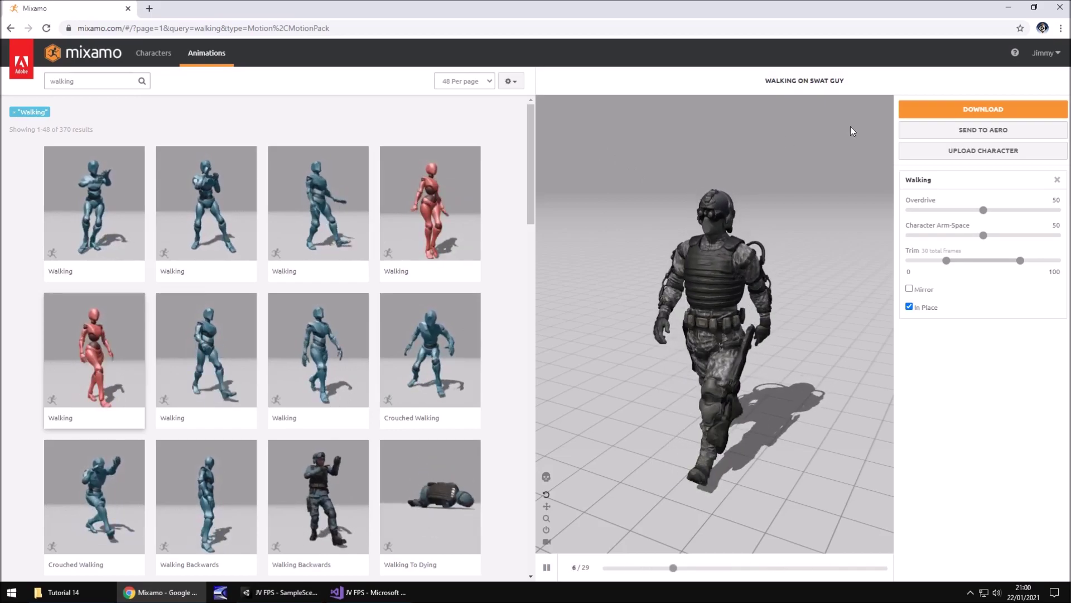
Step: Download the walking Swat Guy as Collada (.dae) with skin at 30 fps
left_click(951, 109)
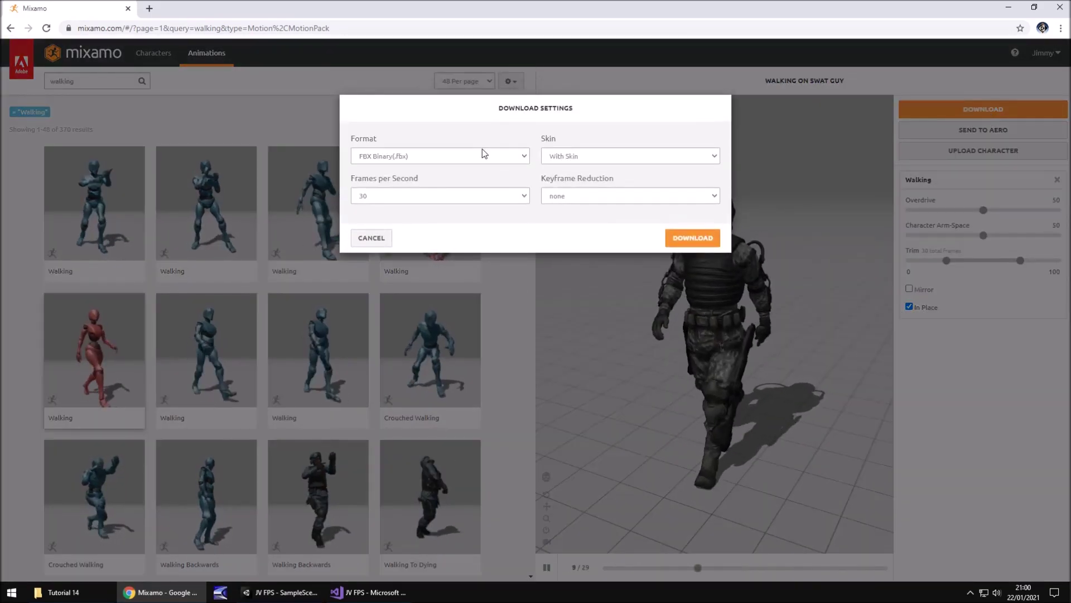
left_click(491, 161)
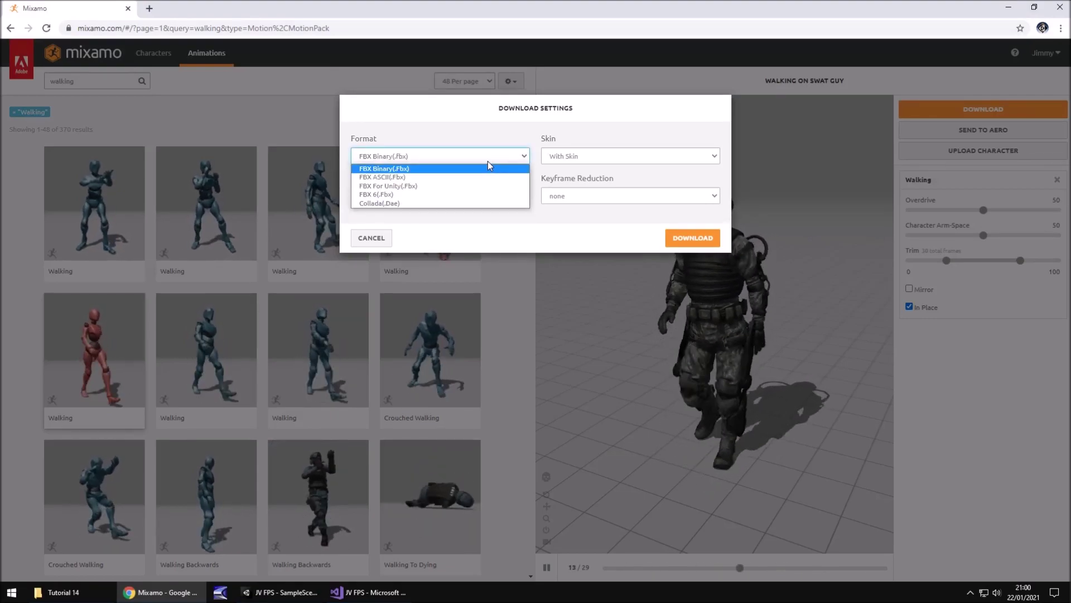
left_click(390, 203)
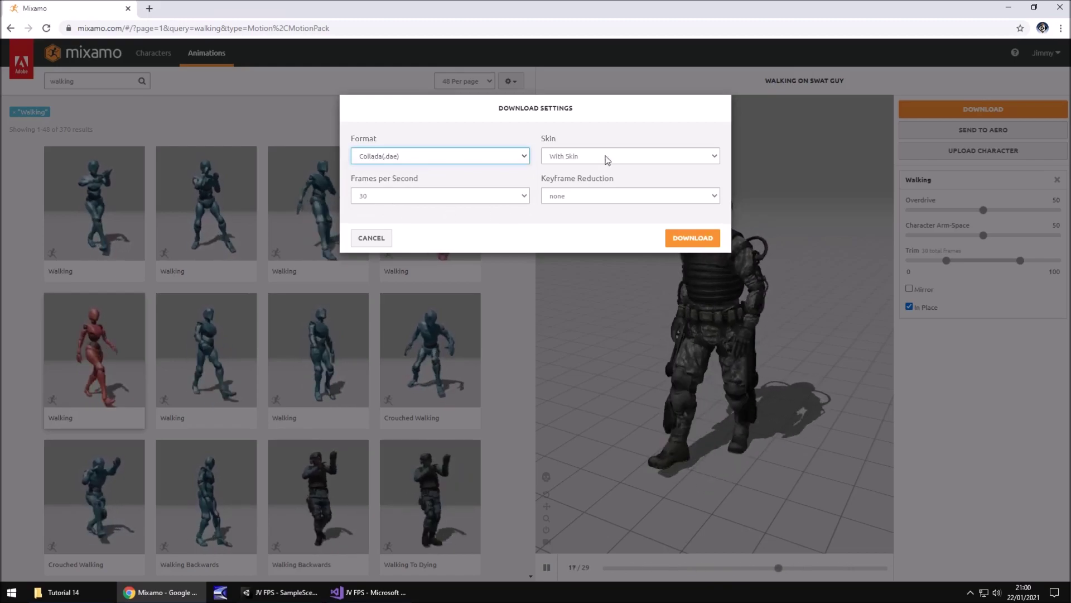
left_click(693, 239)
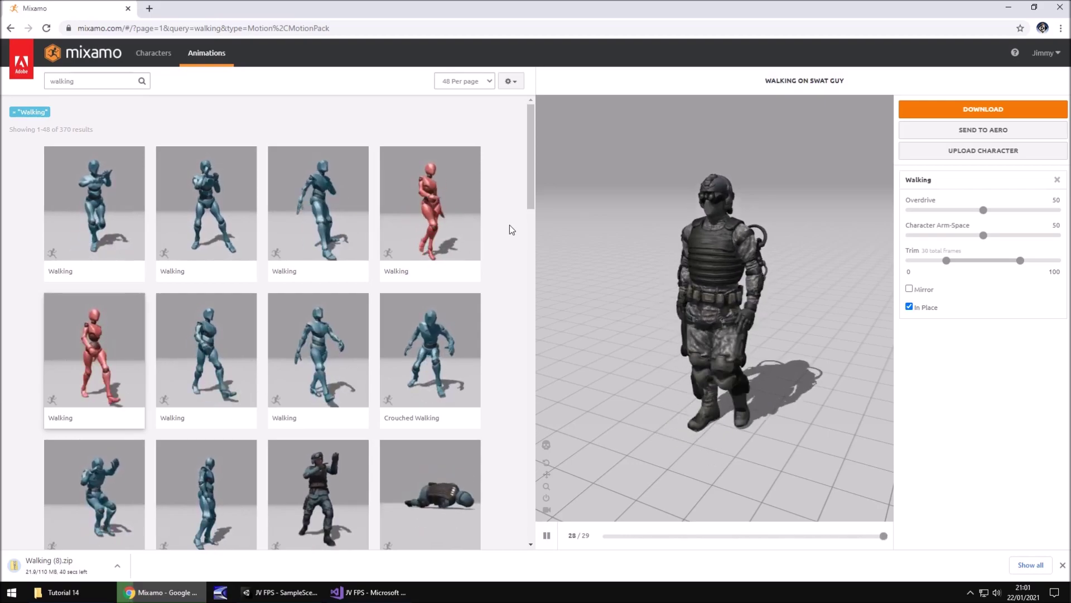
Step: Download the in-place Walking animation again in FBX for Unity format
left_click(998, 111)
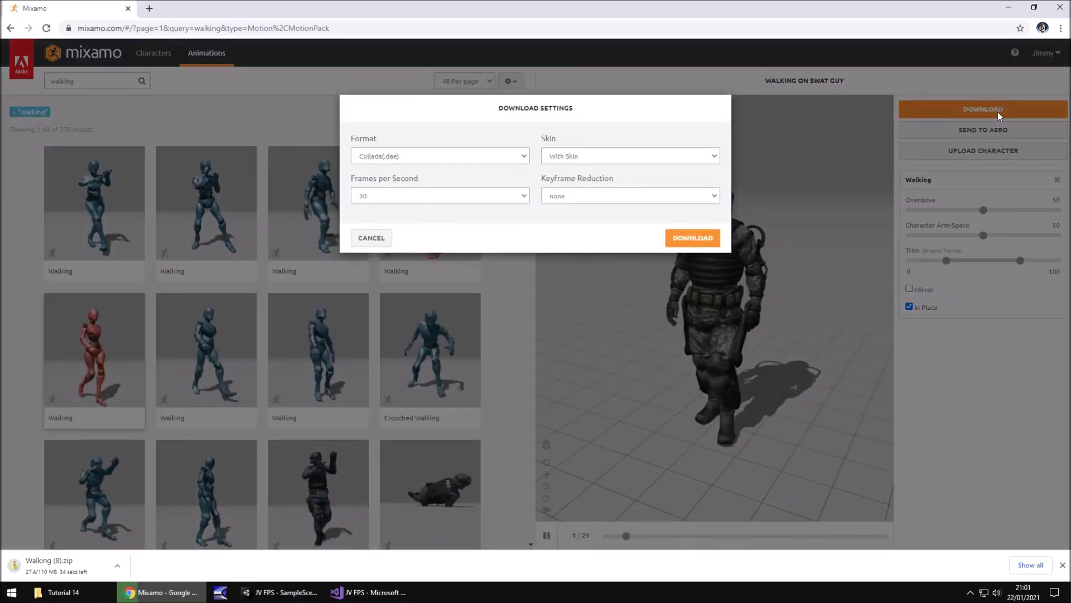
left_click(452, 156)
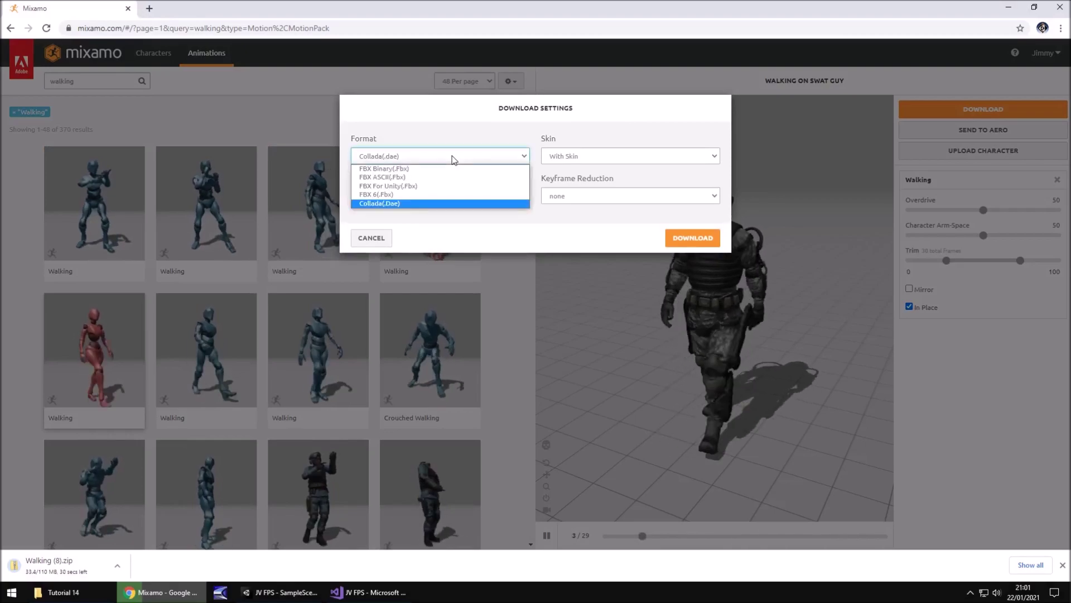
left_click(393, 187)
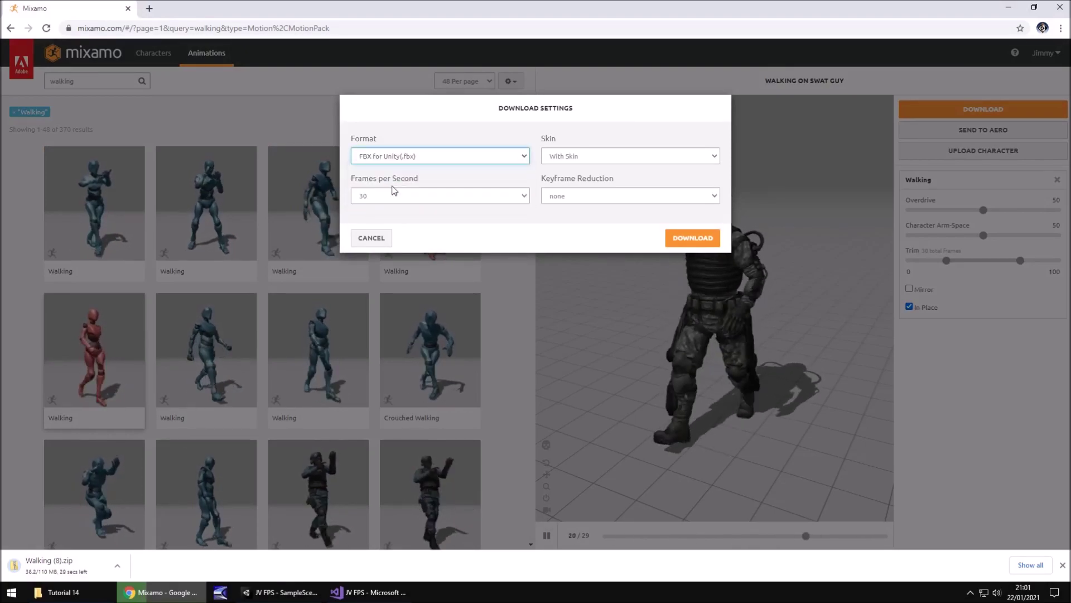
left_click(690, 237)
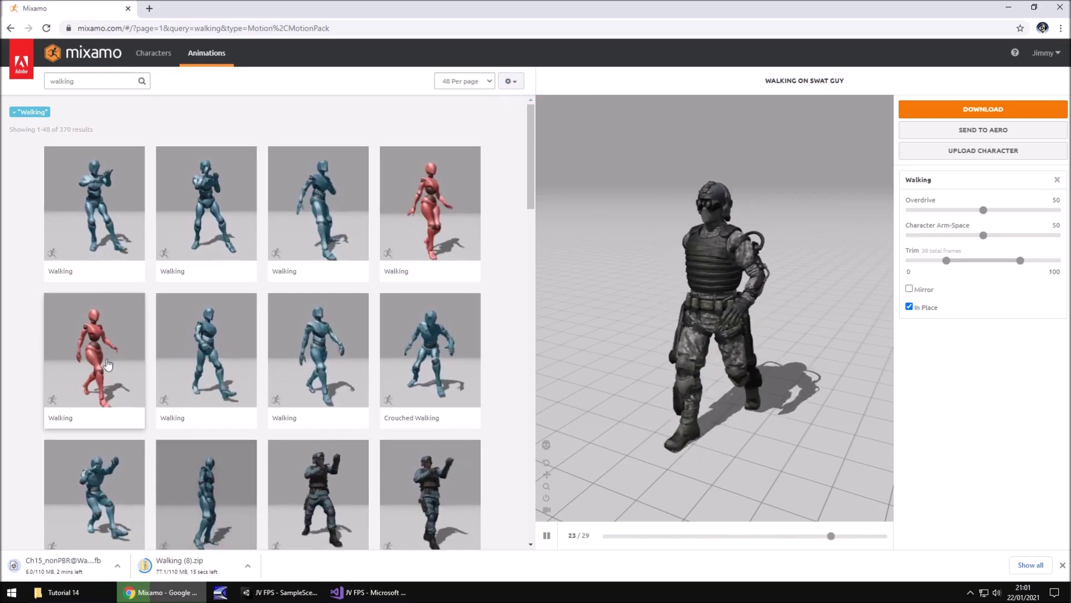
Step: Search for 'idle' and preview the Idle animation on Swat Guy
left_click(71, 85)
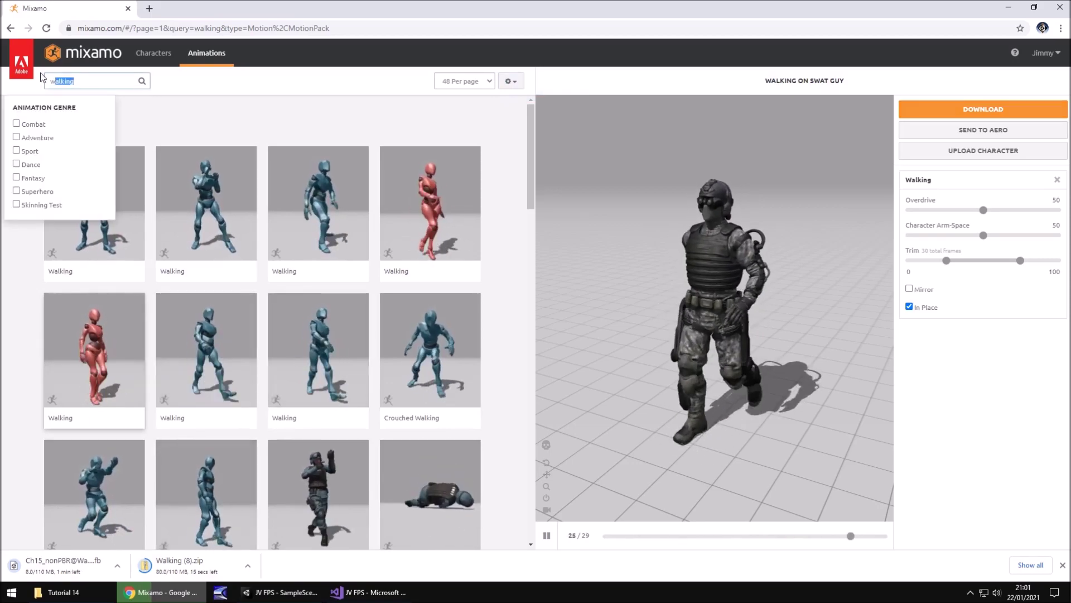
type("idle")
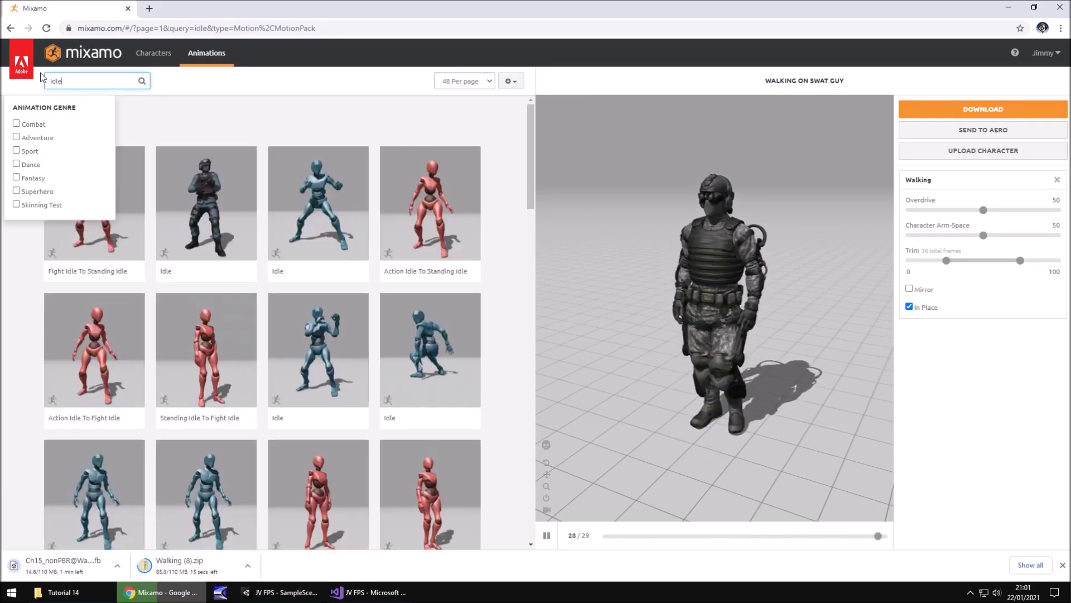
left_click(252, 125)
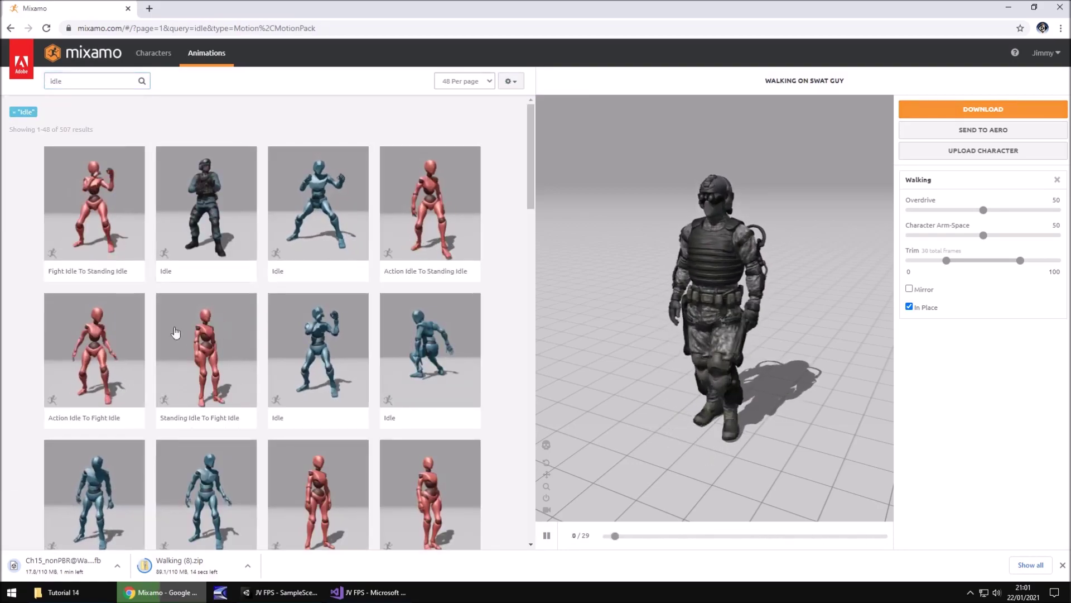
left_click(108, 480)
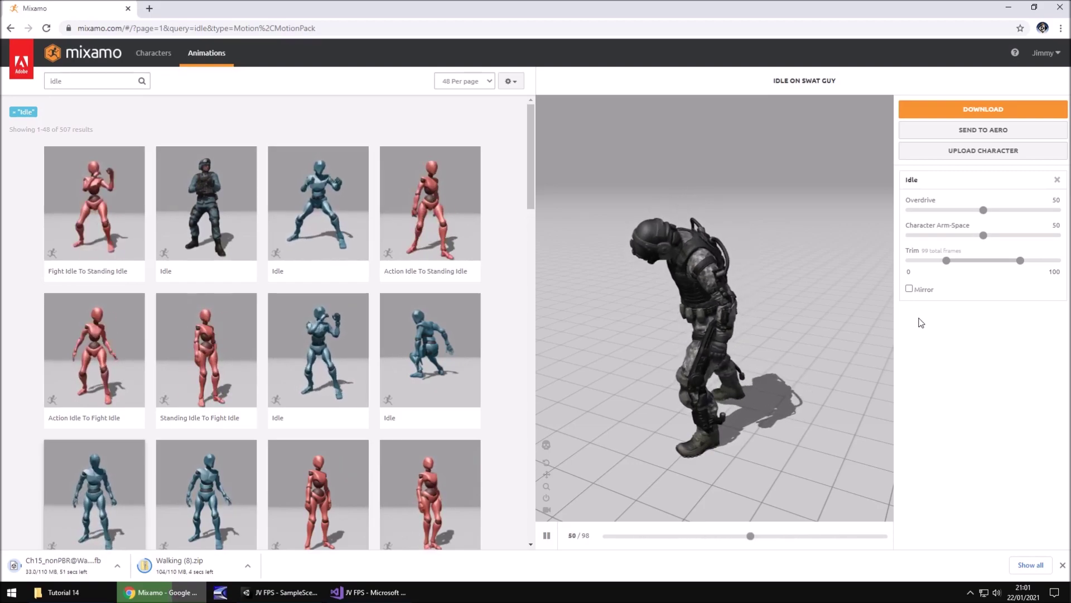
Step: Download the Idle animation as FBX for Unity without skin
left_click(989, 108)
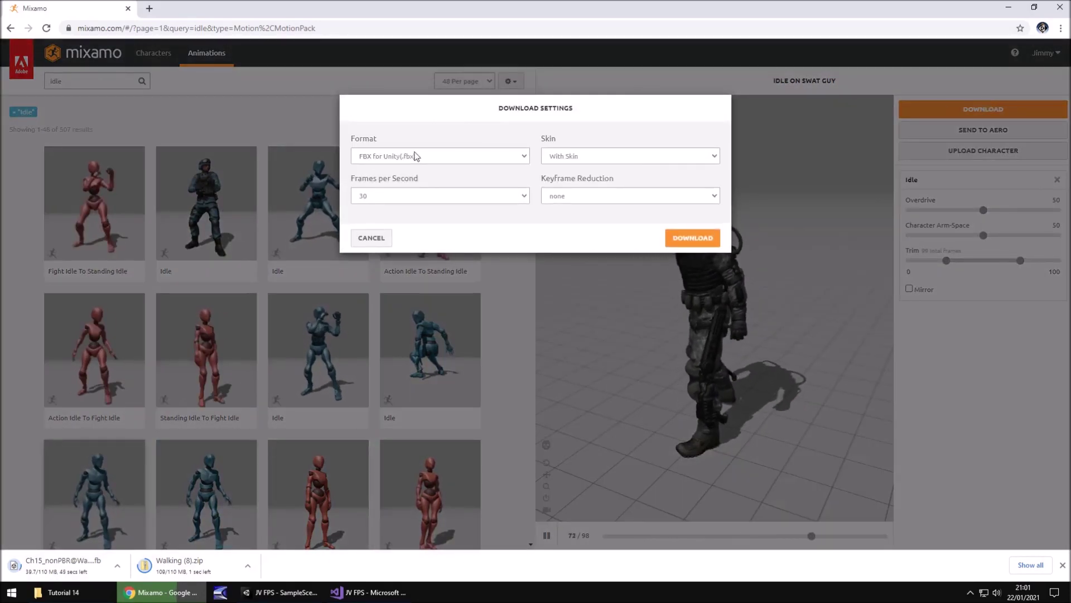
left_click(596, 160)
left_click(583, 176)
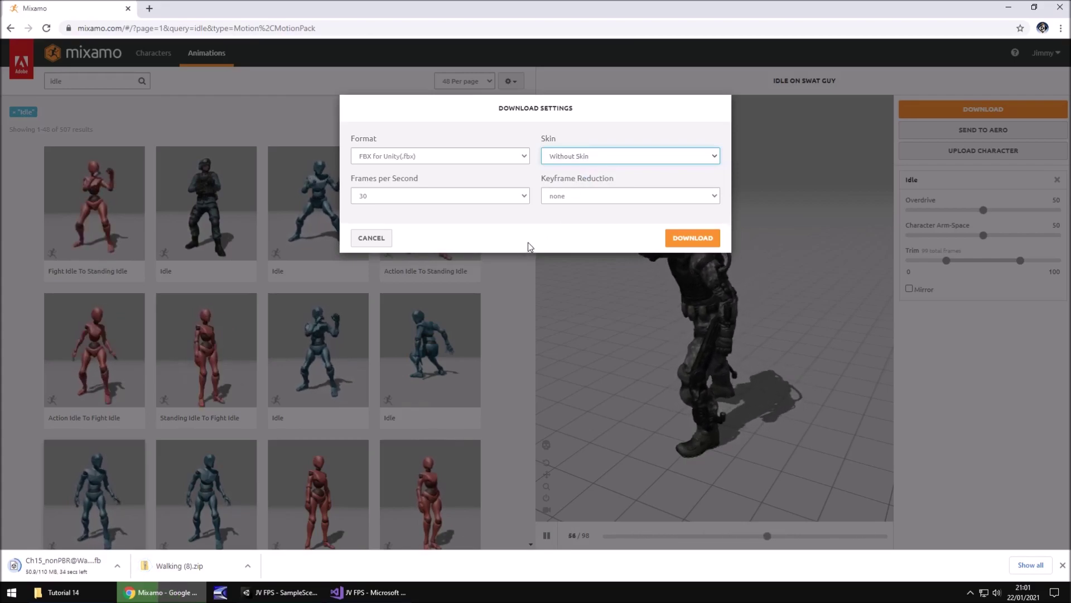
left_click(685, 237)
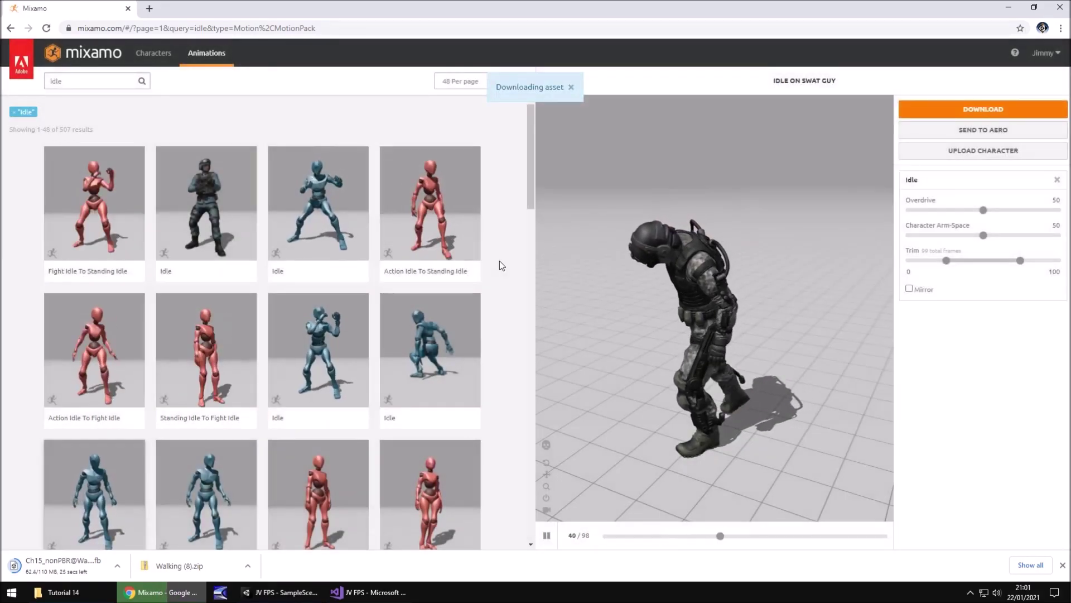
double_click(56, 80)
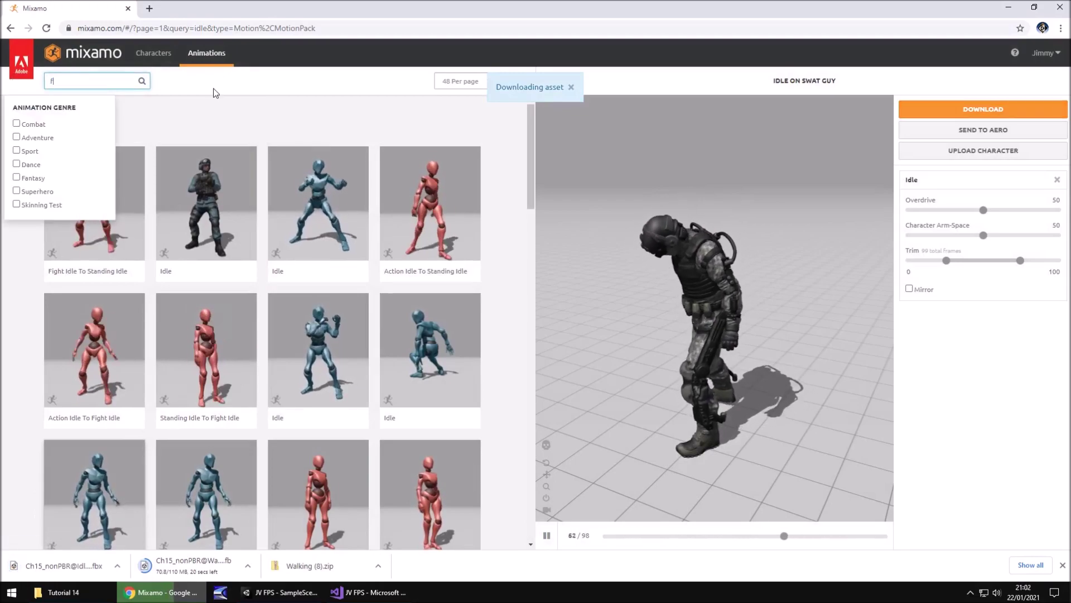
Step: Search 'fining' and download the Shooting animation as FBX for Unity without skin
type("fining")
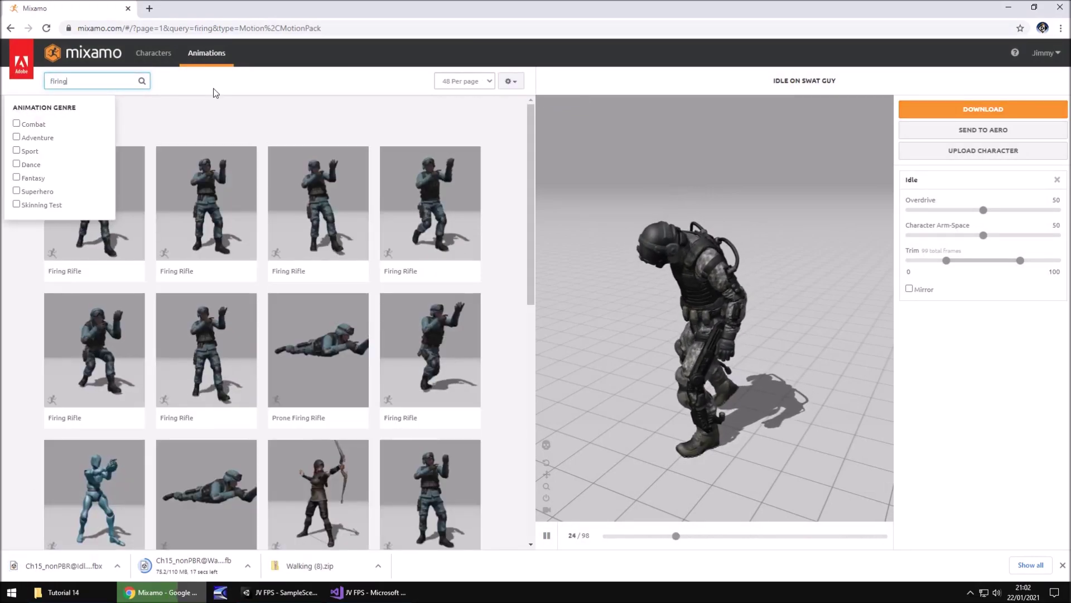
left_click(244, 116)
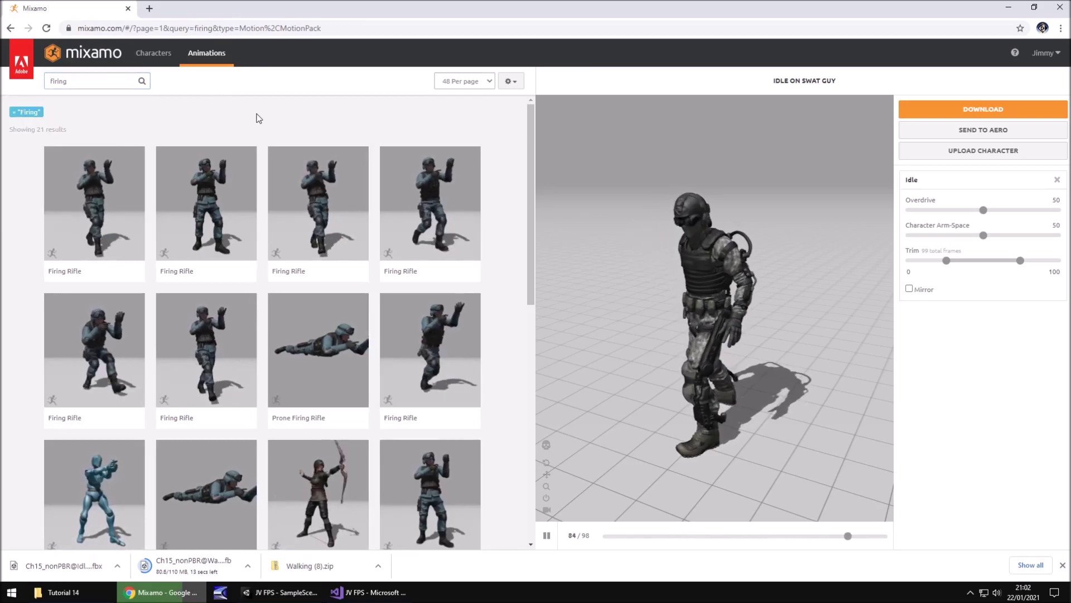
left_click(133, 368)
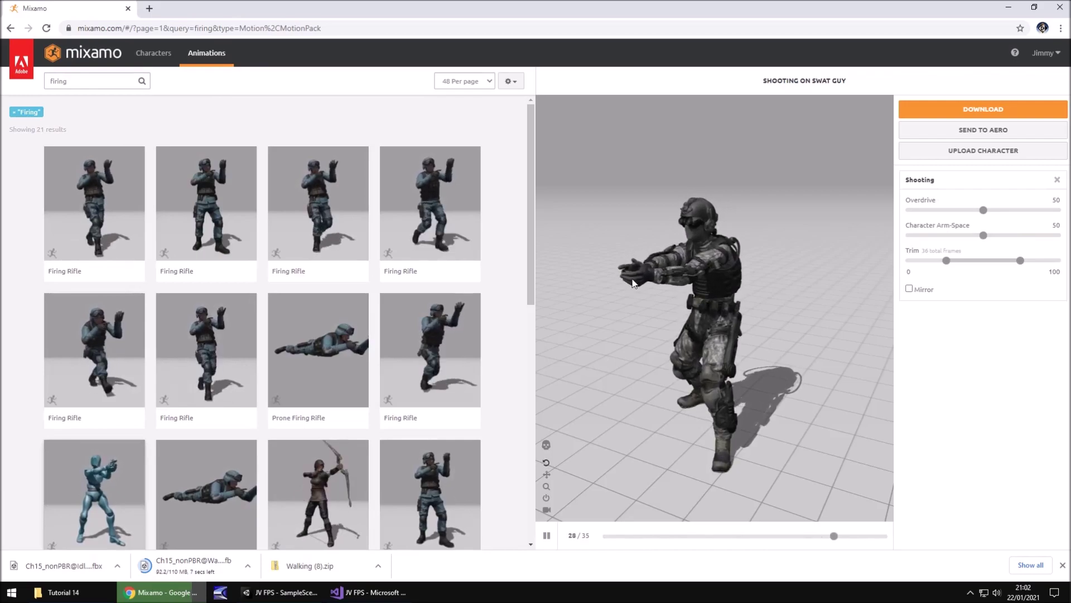
left_click(981, 110)
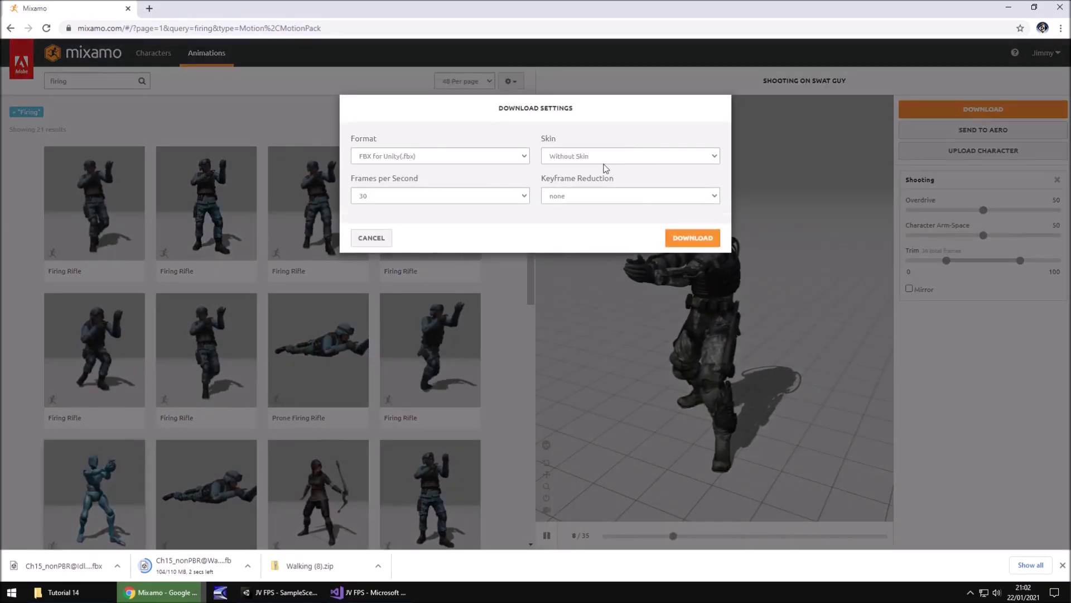
left_click(690, 239)
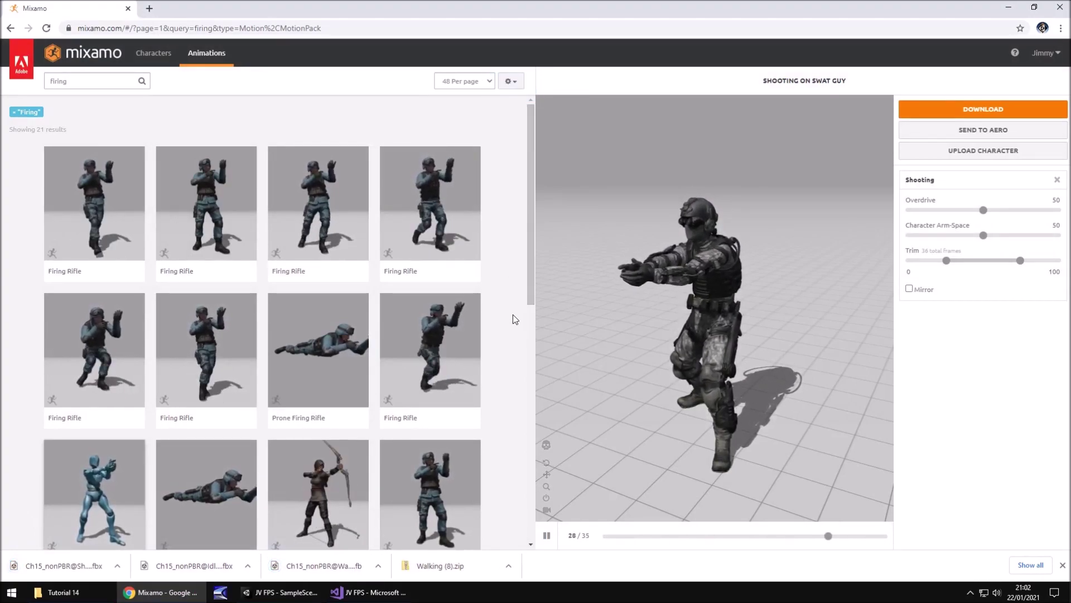
Step: Open the Soldier folder in Explorer and the downloaded Walking (8) zip
key("alt+Tab")
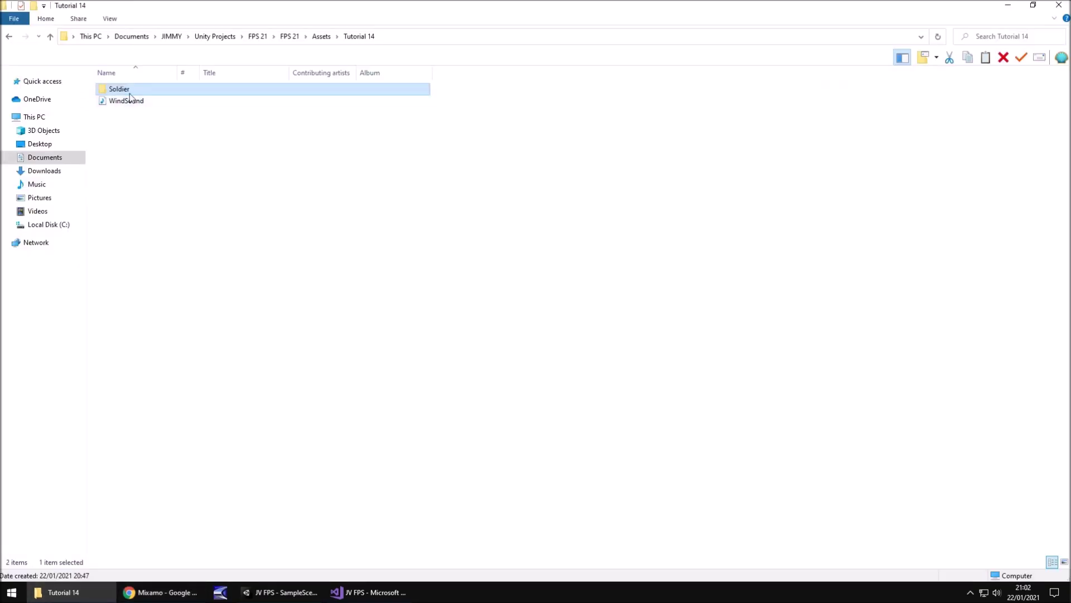
double_click(128, 90)
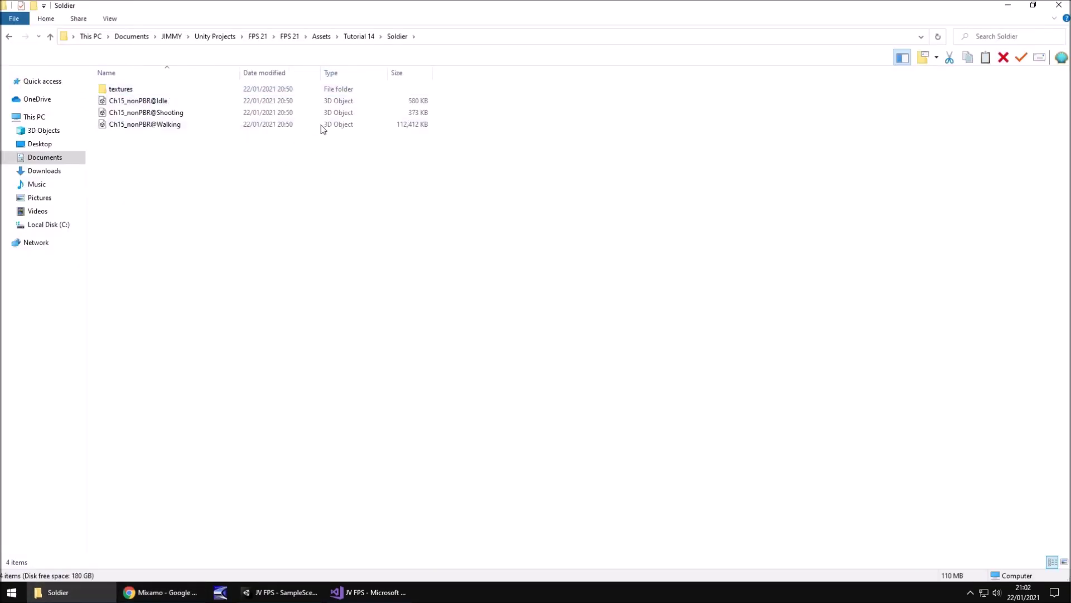
left_click(159, 592)
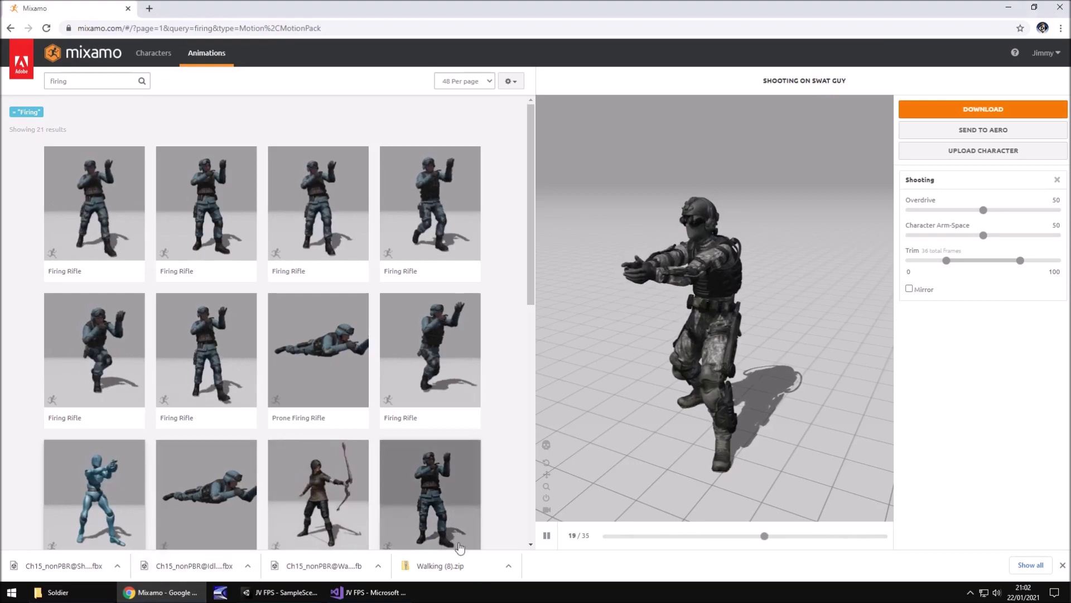
left_click(450, 567)
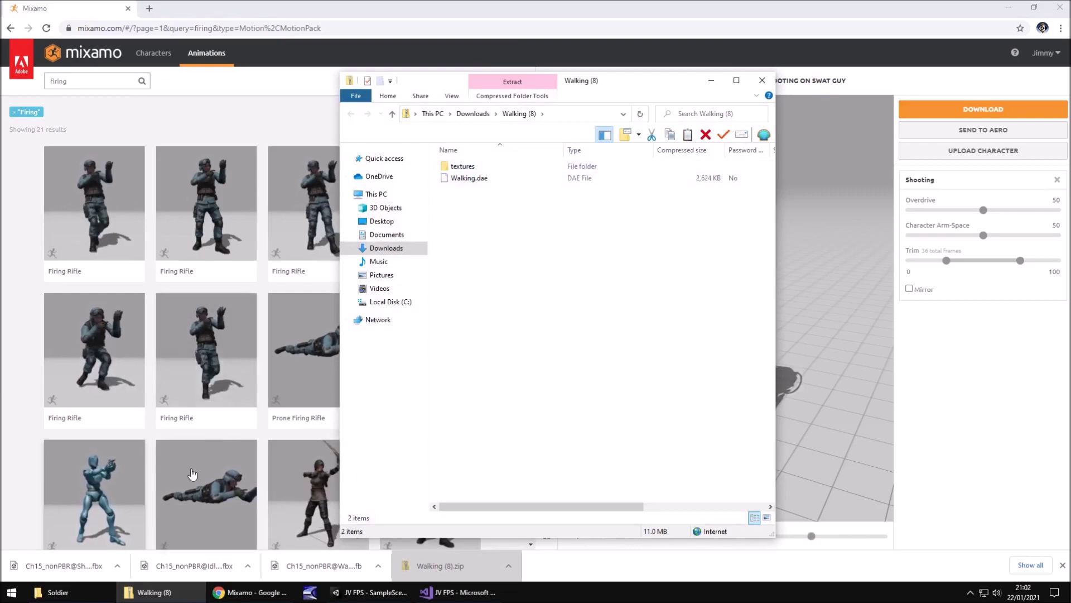
Step: Close the Walking (8) zip and return to the Tutorial 14 assets folder
left_click(56, 592)
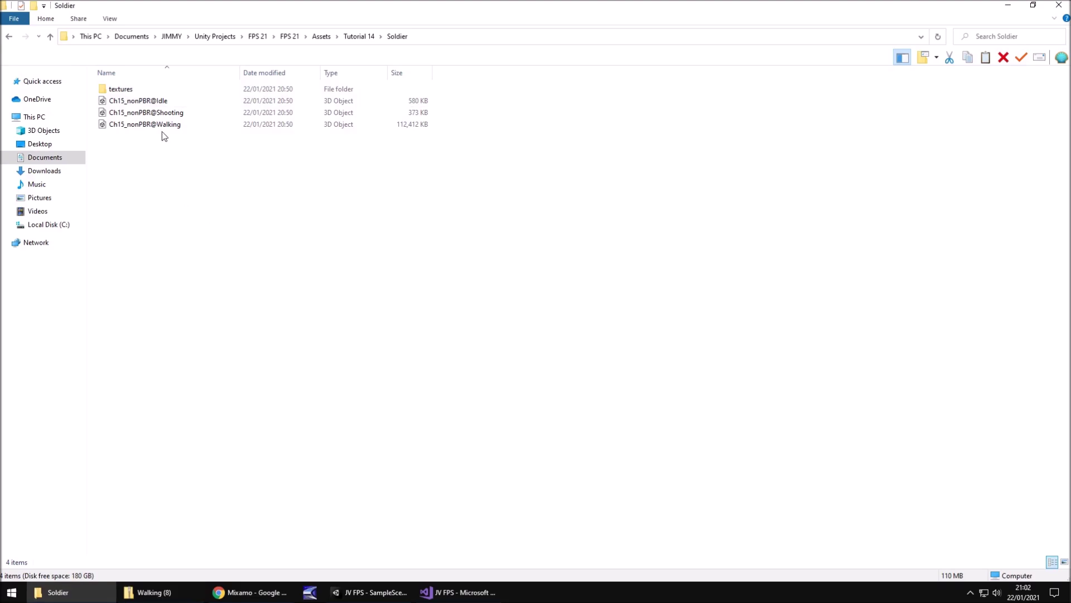
left_click(150, 592)
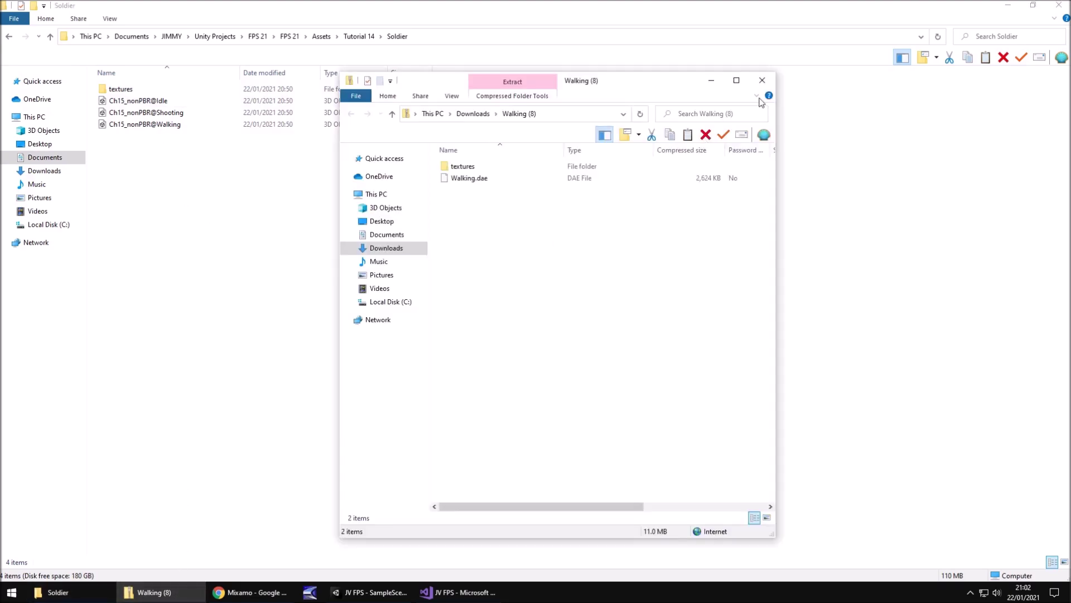
left_click(761, 82)
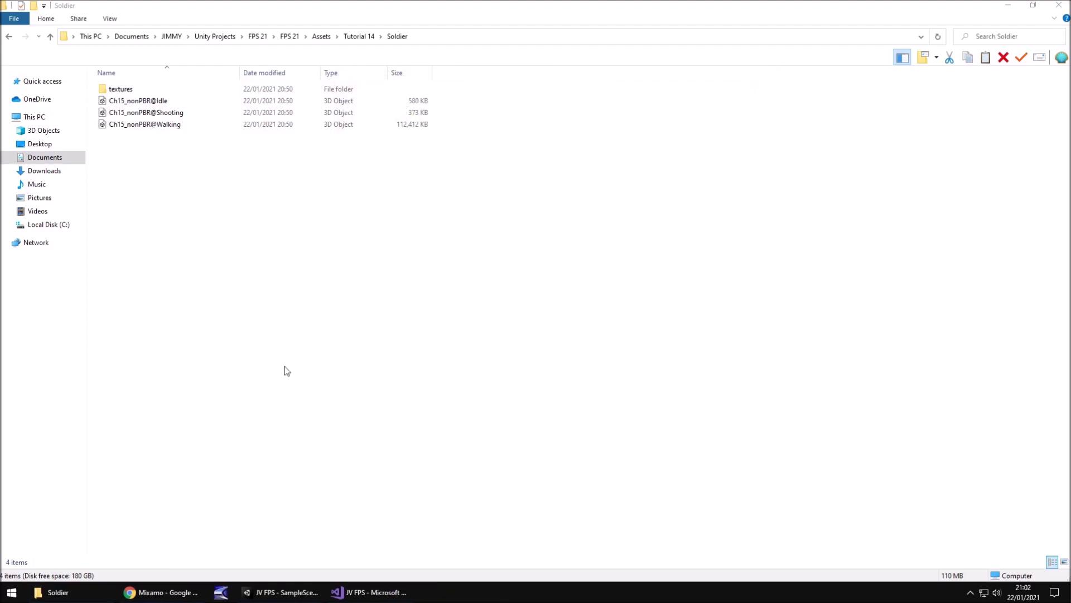
left_click(178, 591)
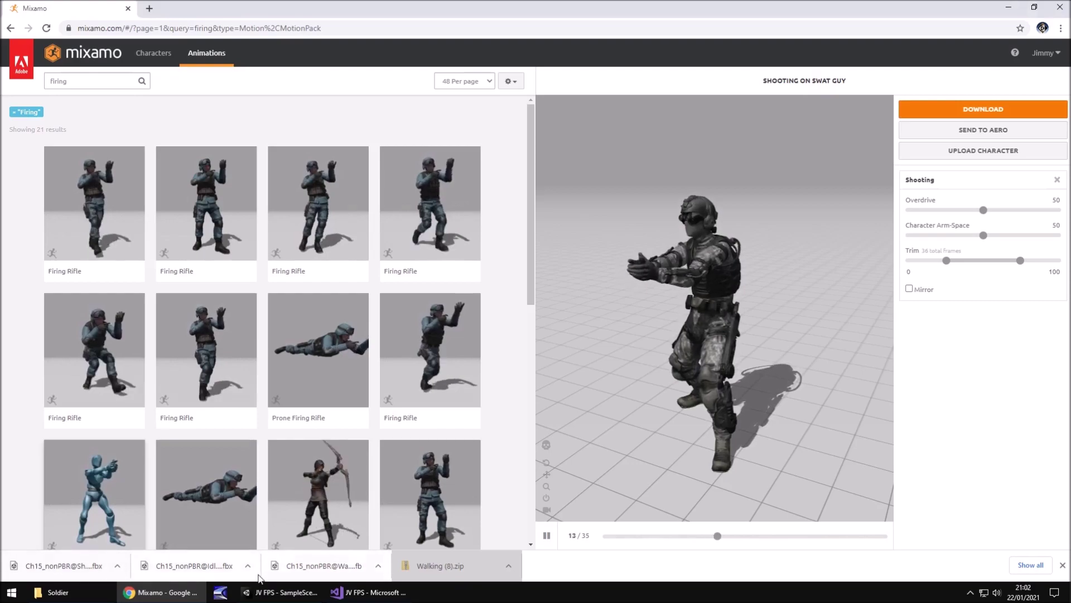
left_click(152, 581)
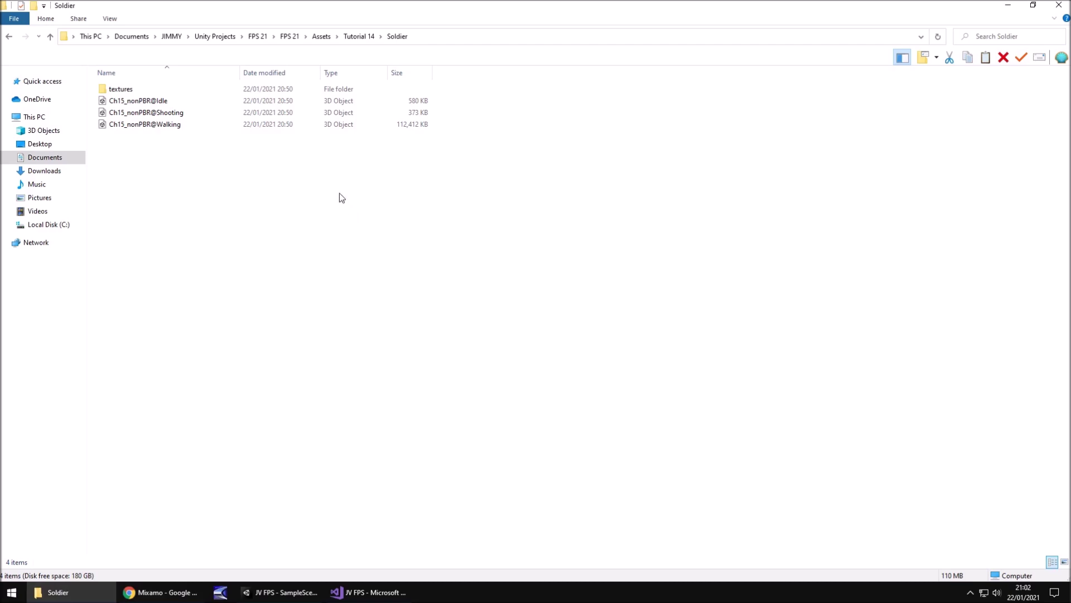
left_click(359, 37)
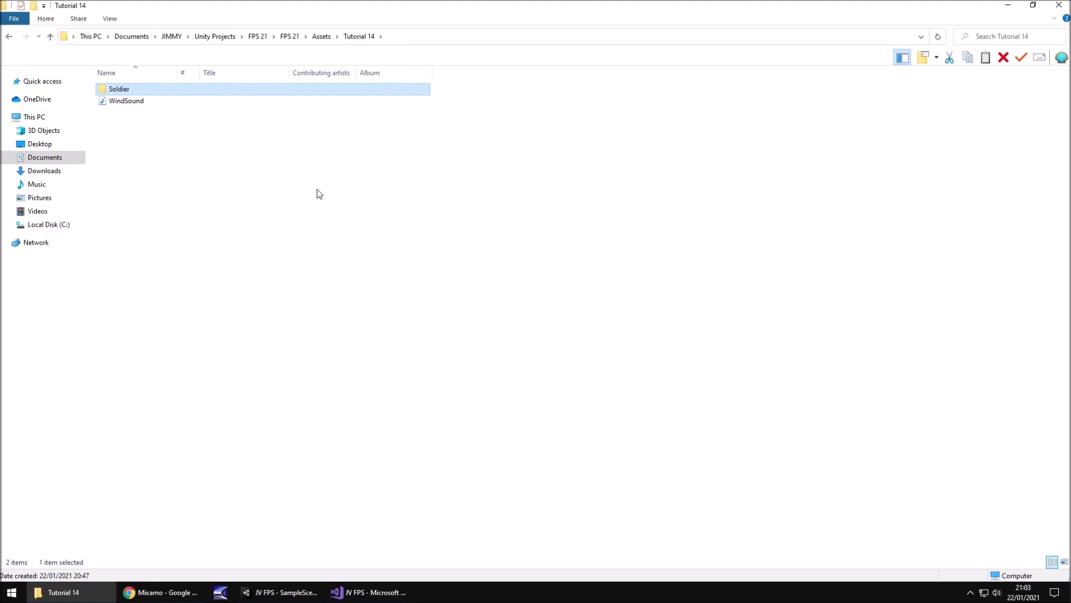
Step: Create a new folder named 'Enemies' in Unity's Assets
left_click(283, 594)
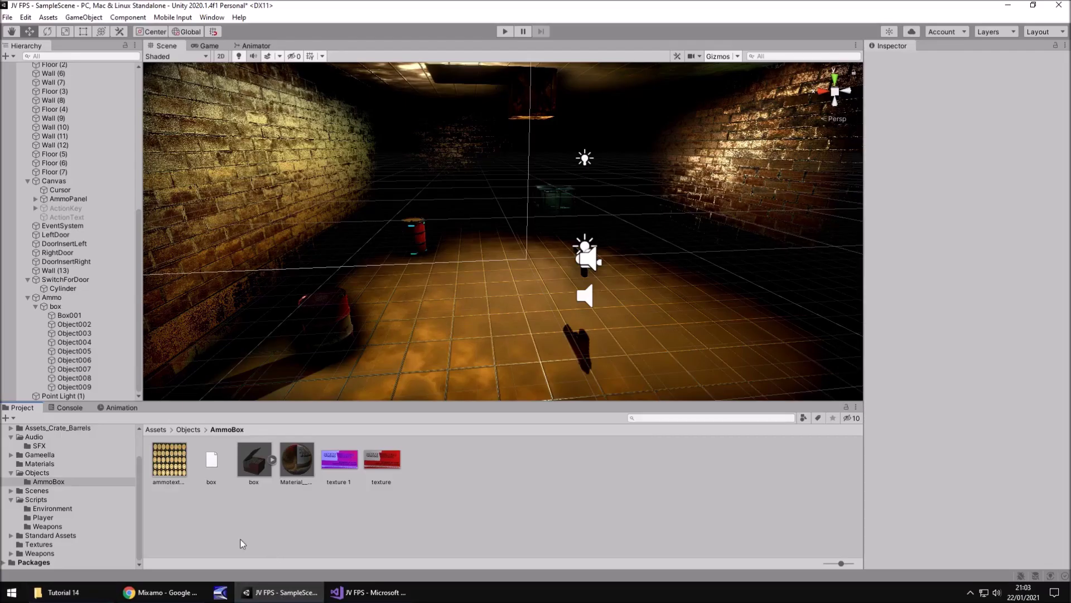
left_click(24, 446)
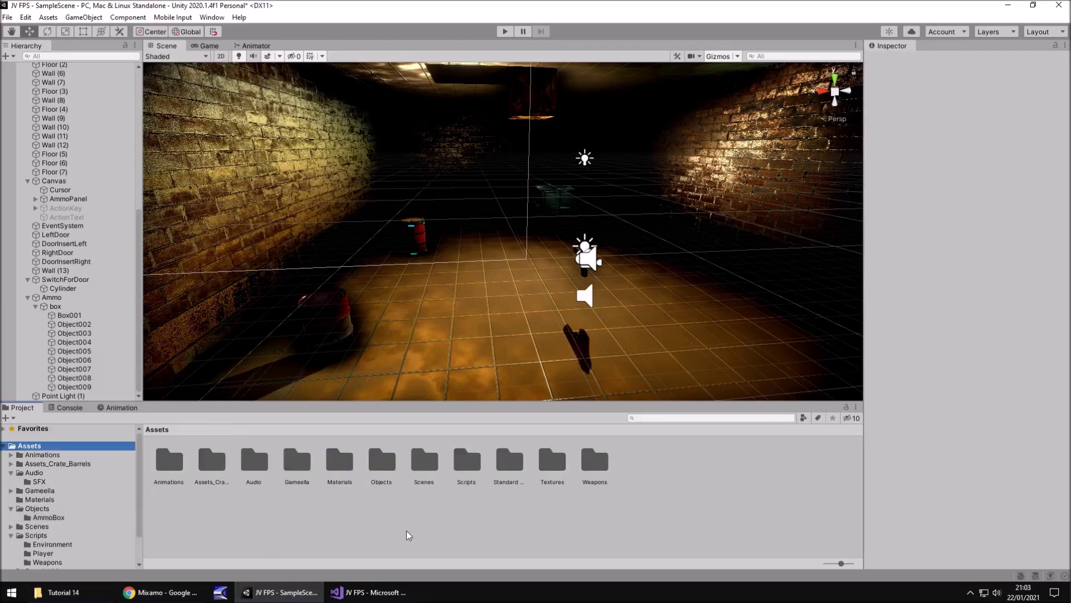
right_click(636, 485)
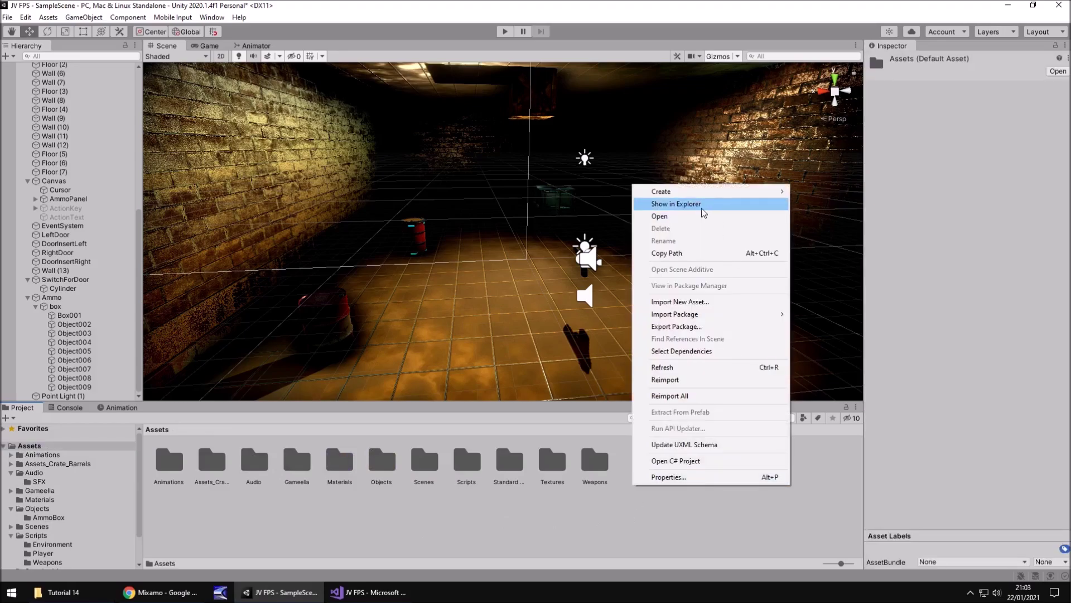
mouse_move(697, 192)
left_click(844, 146)
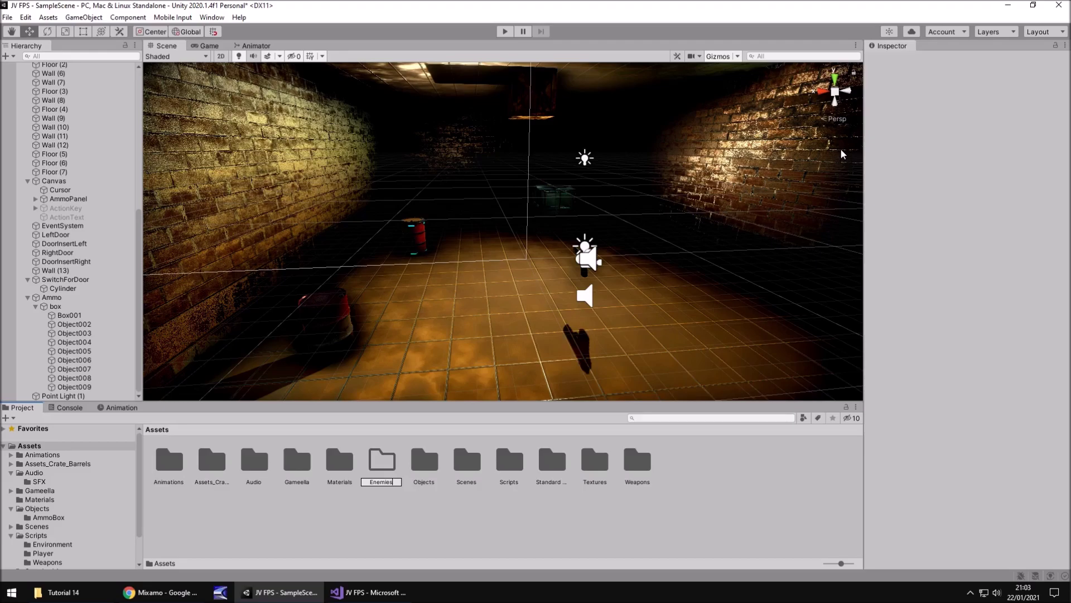
type("Enemies")
key("Return")
key("Return")
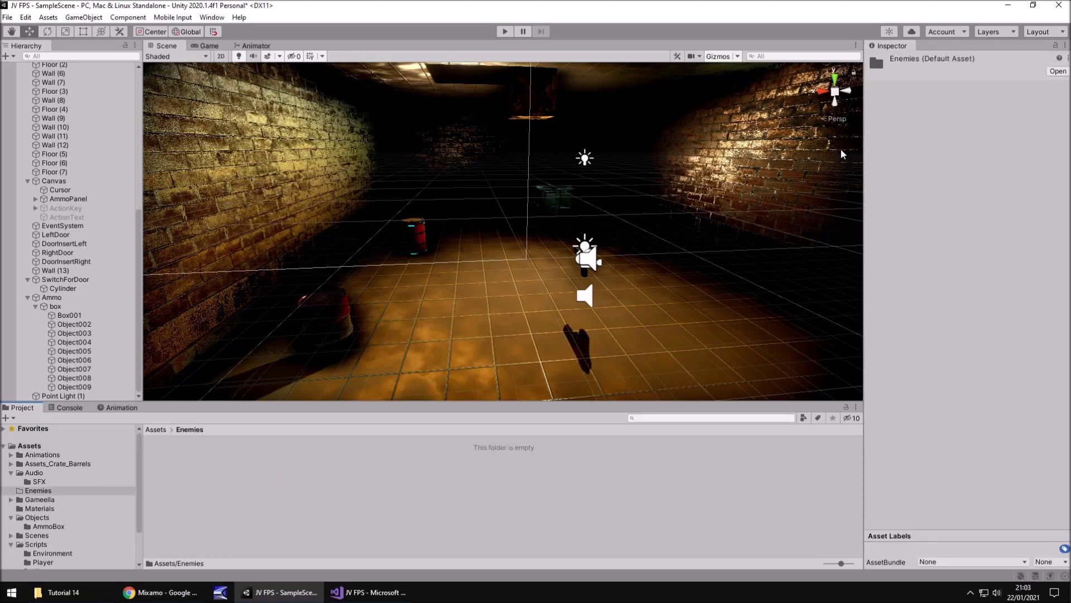
Step: Import the Soldier folder into Unity and fix the Ch15 textures as normal maps
left_click(48, 595)
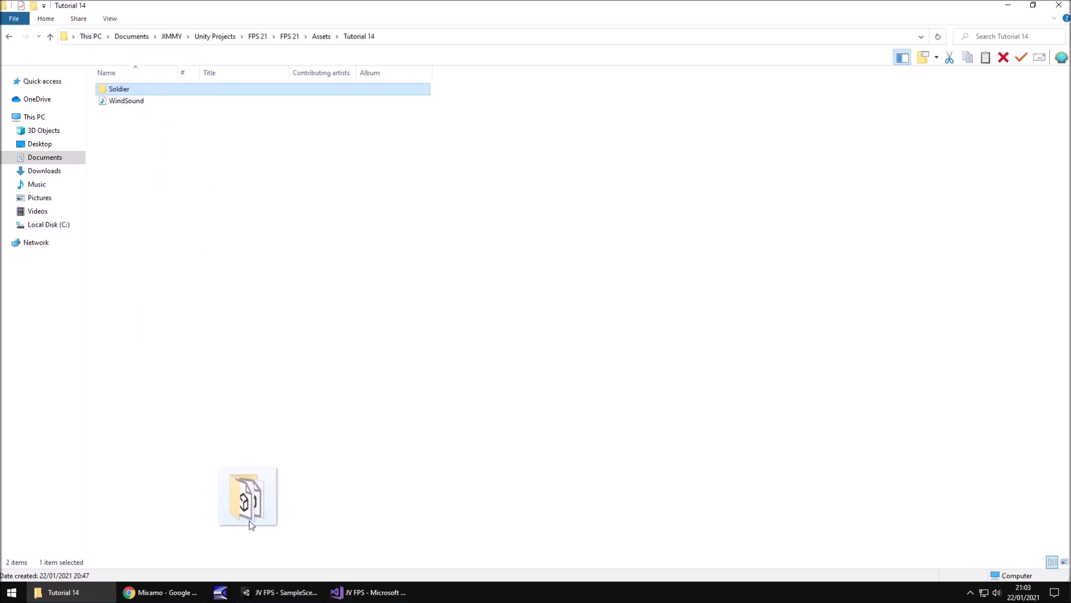
left_click_drag(250, 524, 285, 597)
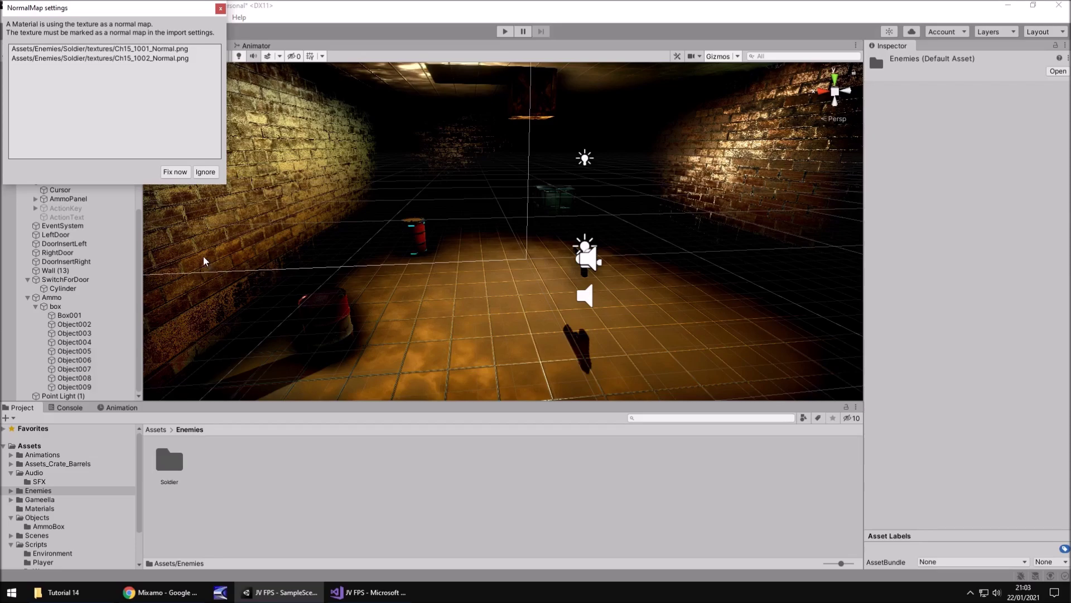
left_click(175, 173)
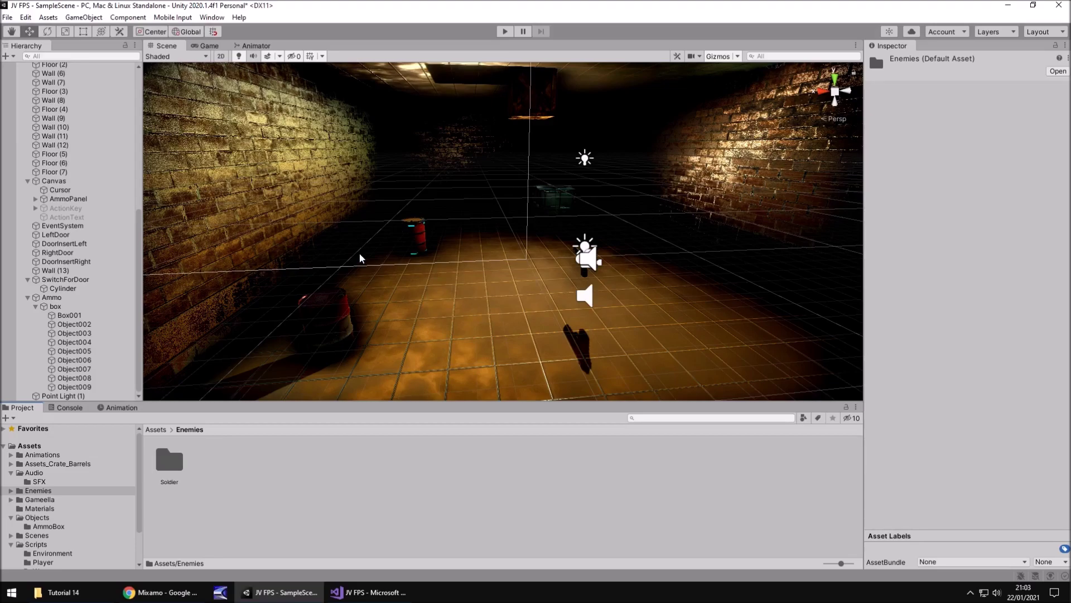
Step: Place the Ch15_nonPBR@Walking soldier model into the corridor scene
double_click(173, 467)
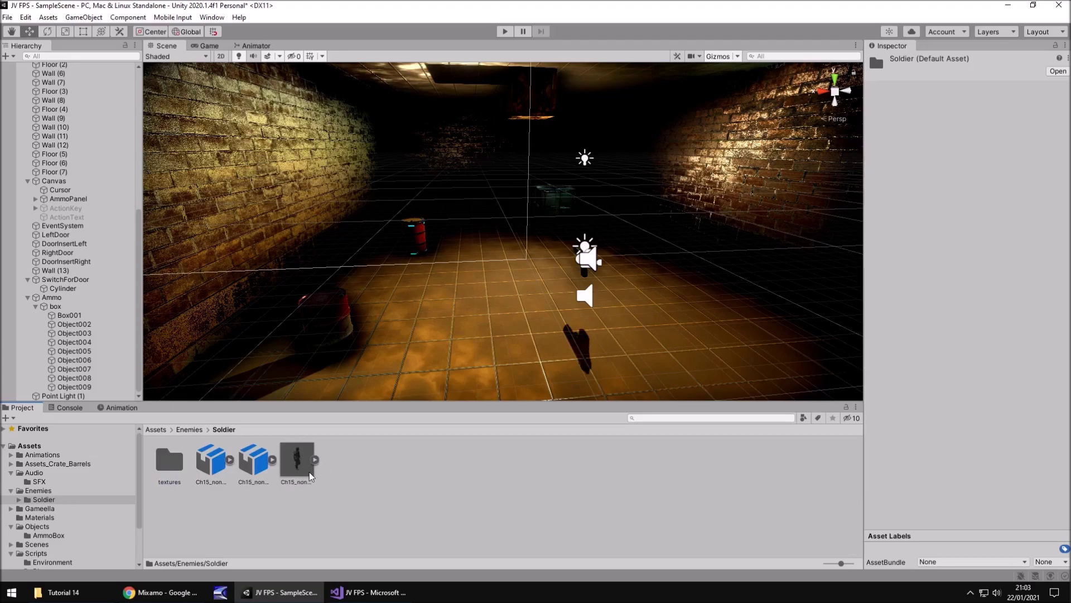
middle_click_drag(491, 294, 465, 281)
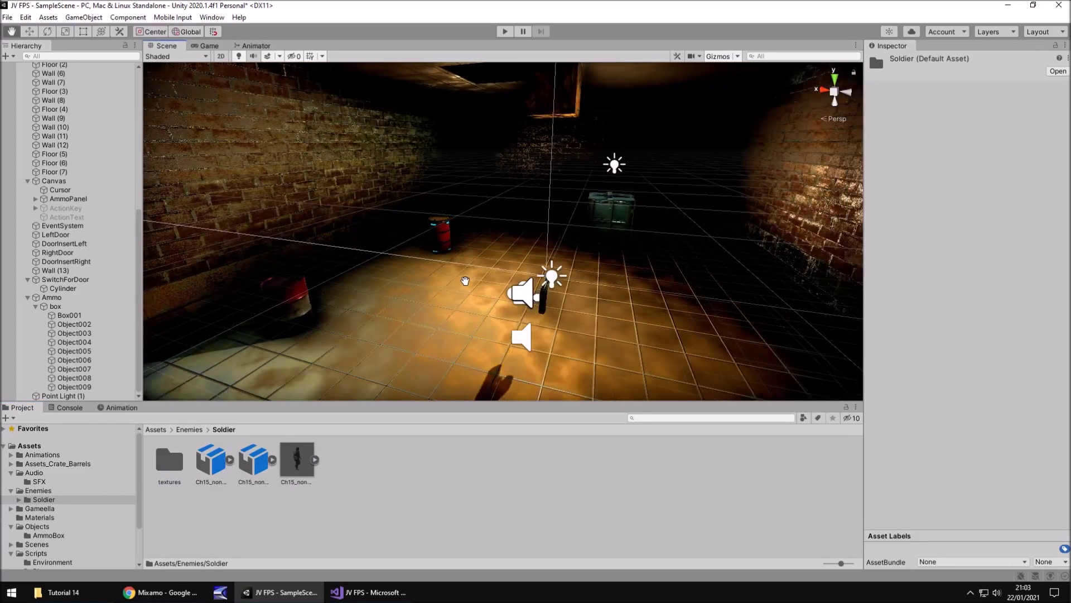
left_click_drag(297, 461, 490, 272)
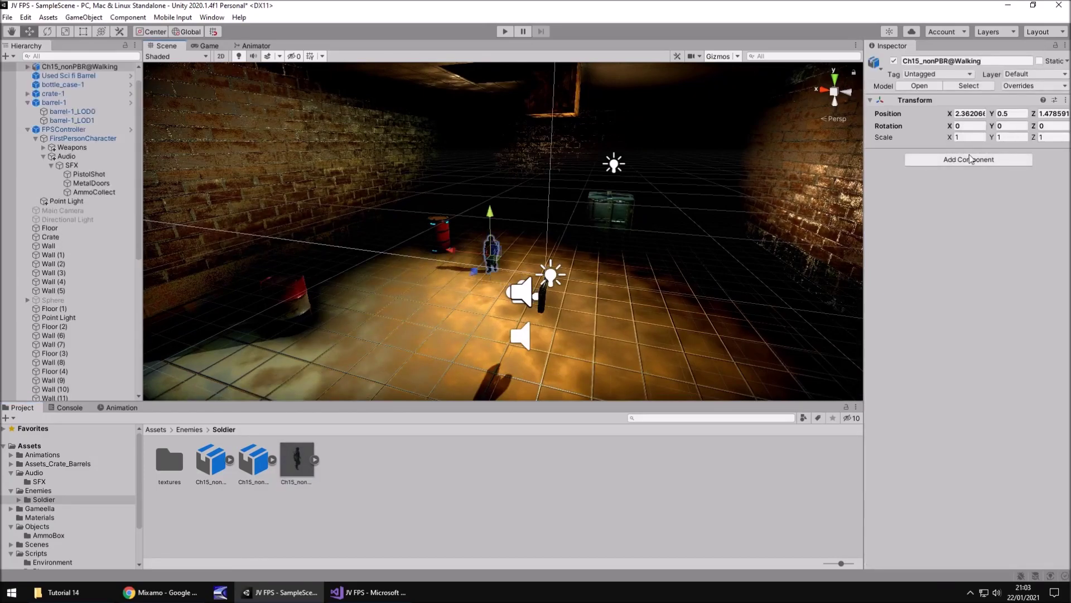
Step: Set the soldier's Transform Scale X, Y and Z to 2.5
left_click(983, 138)
type("2.5")
left_click(1011, 137)
type("2.5")
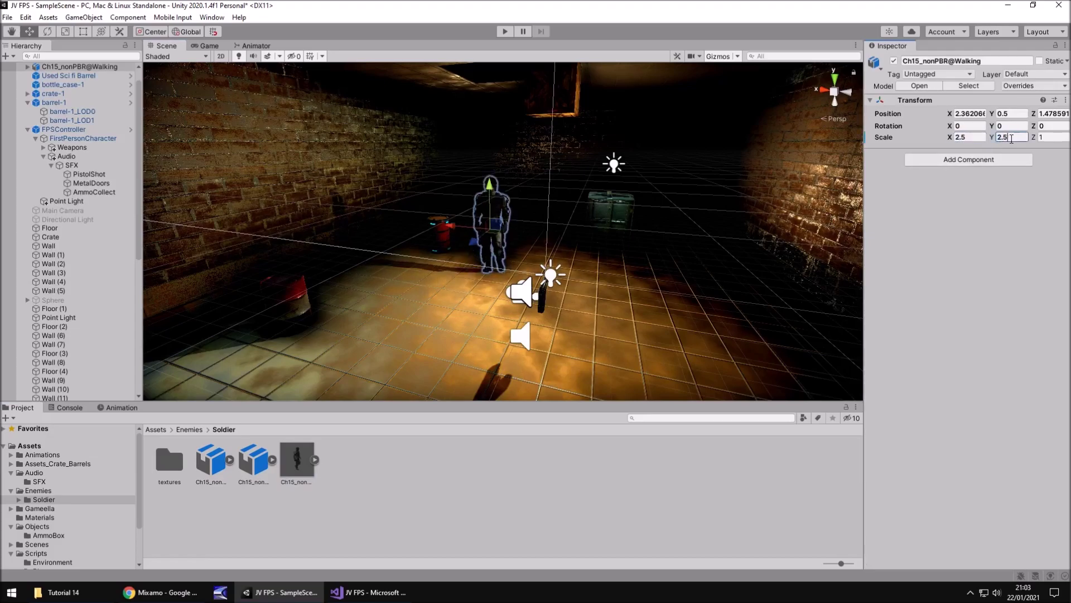
left_click(1039, 137)
type("2.5")
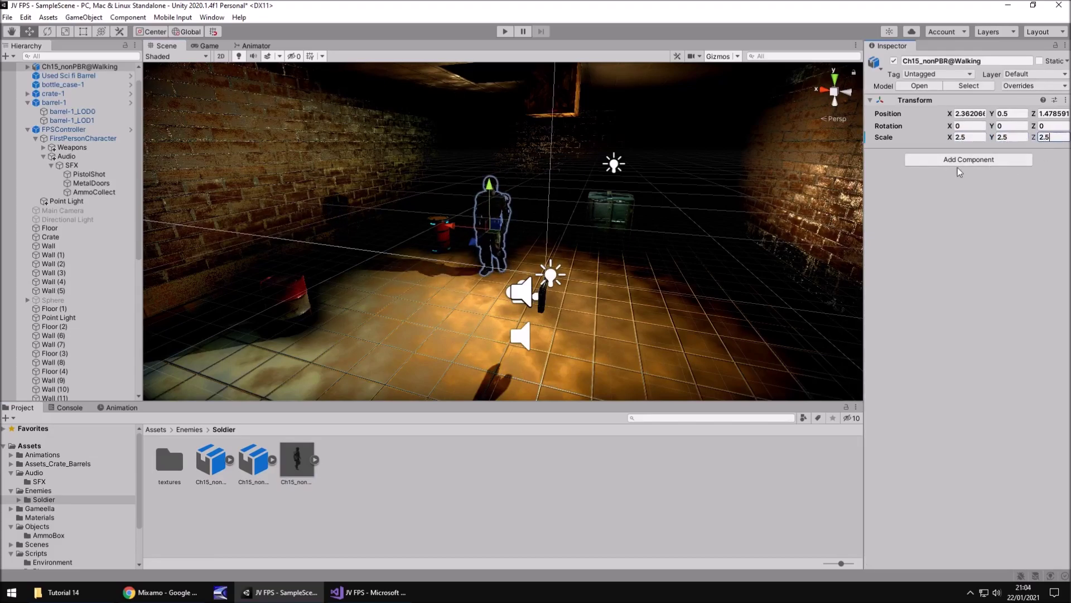
left_click(711, 455)
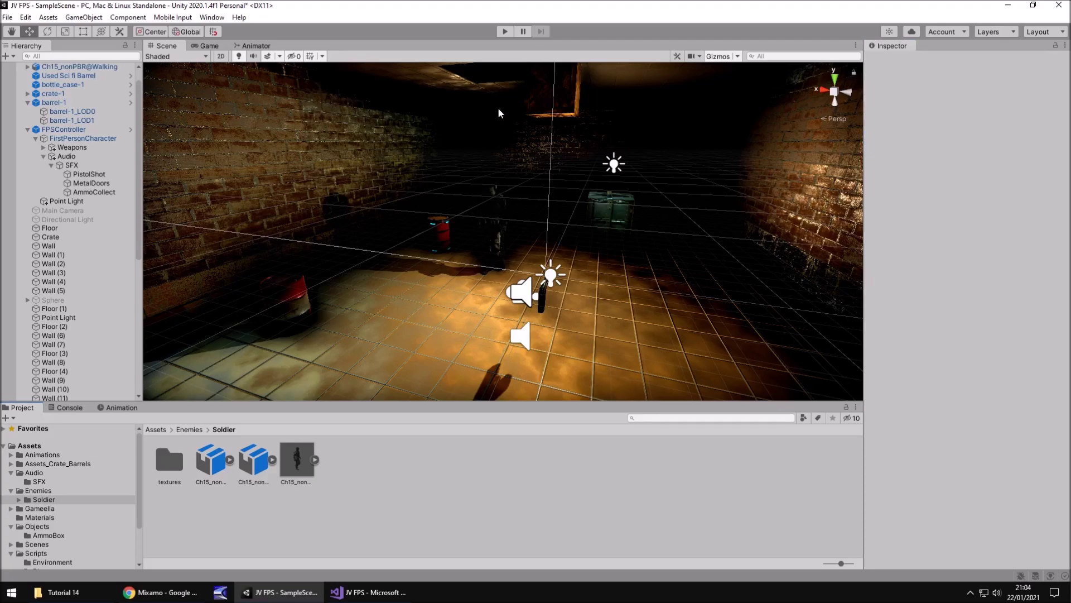
left_click(505, 32)
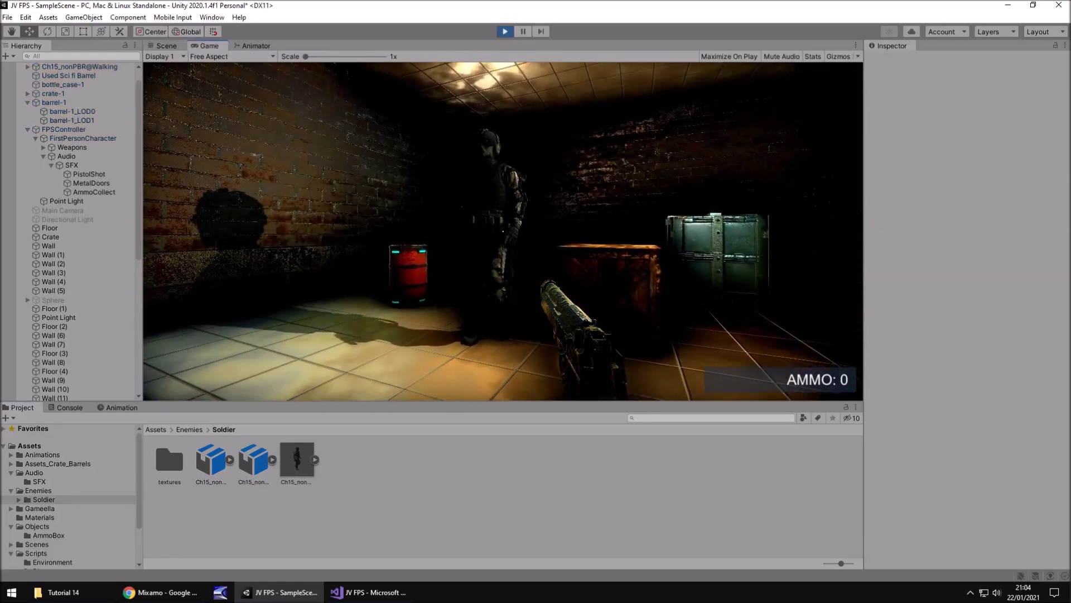
left_click(503, 231)
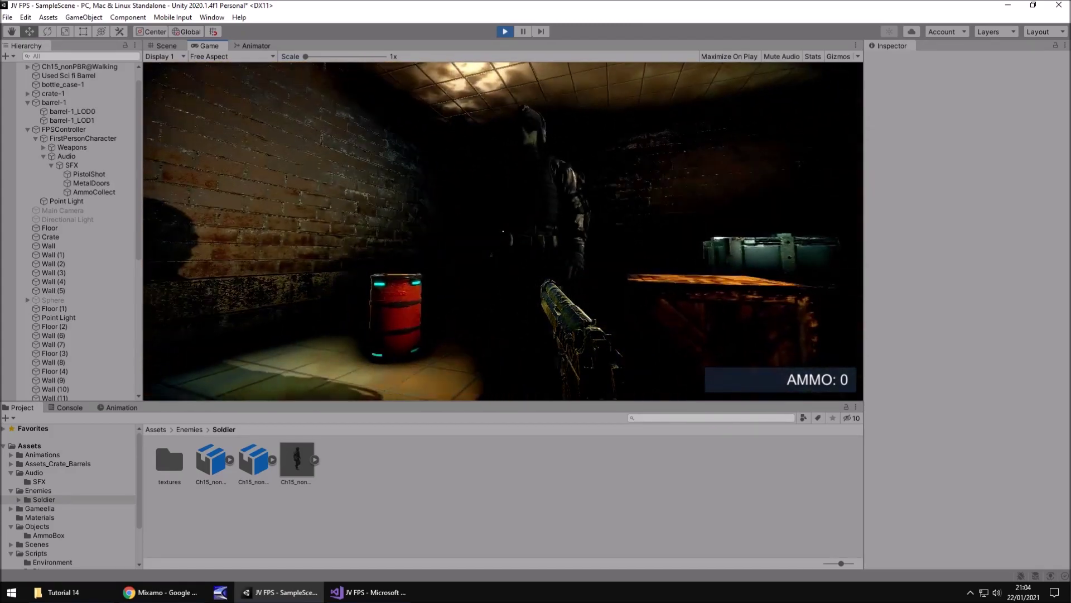
key("ctrl+p")
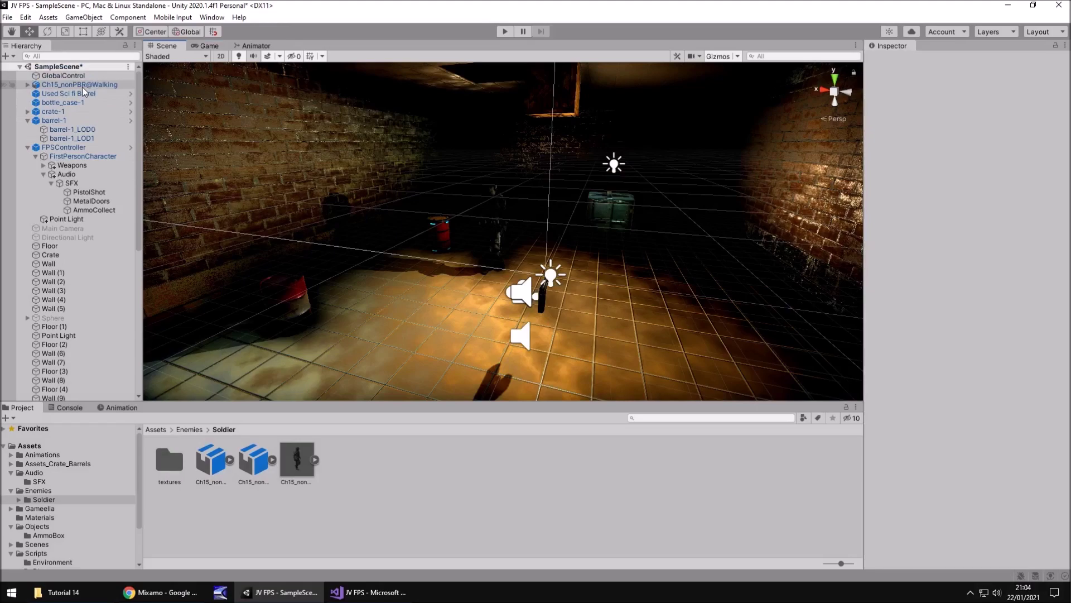
Step: Rename Ch15_nonPBR@Walking to SoldierEnemy in the Hierarchy
left_click(81, 84)
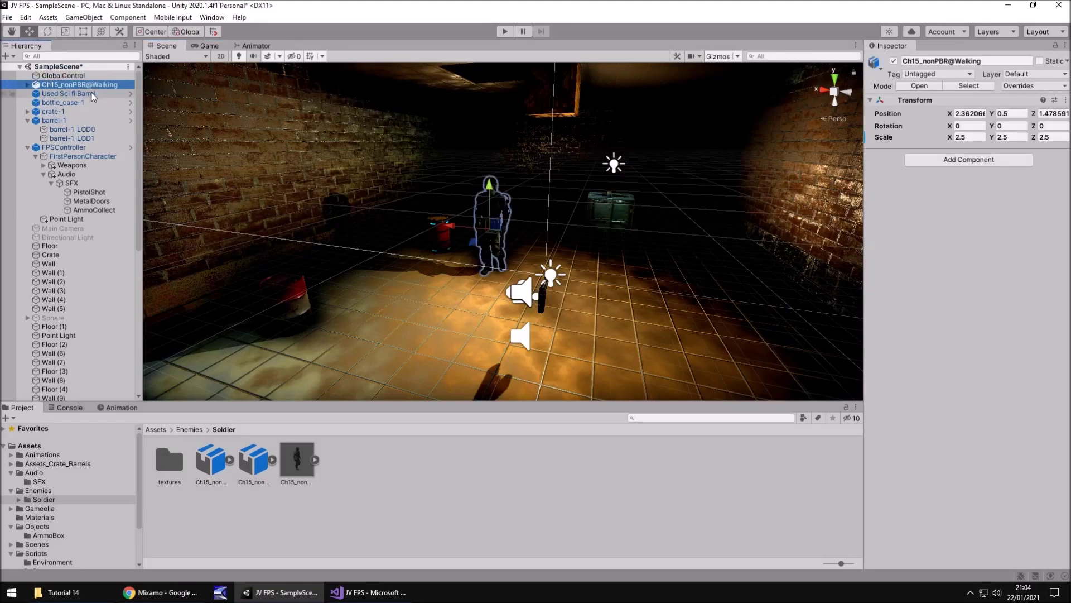
left_click(67, 86)
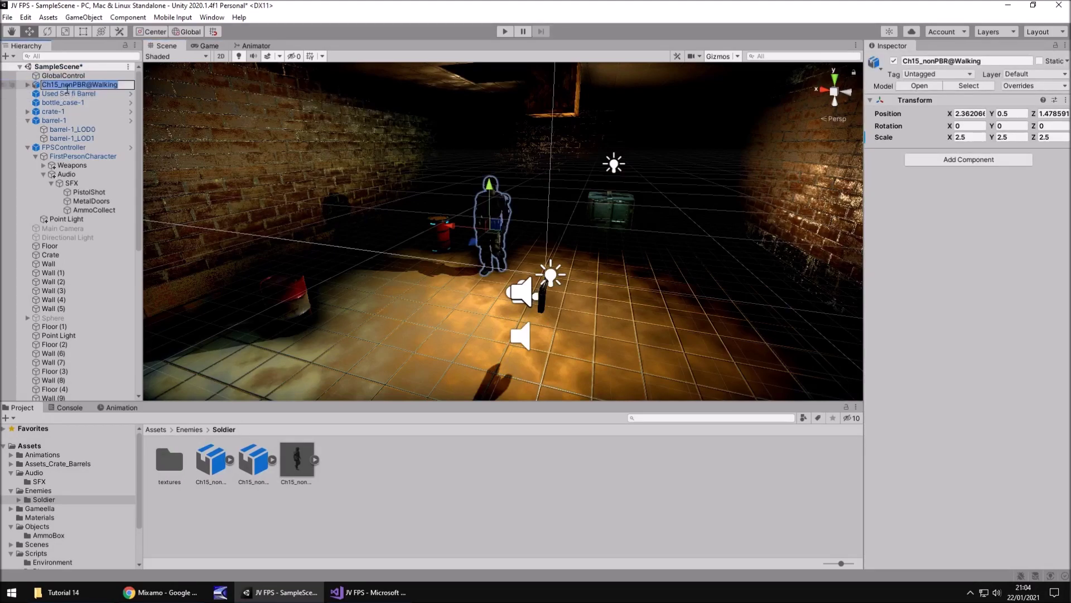
type("Sold")
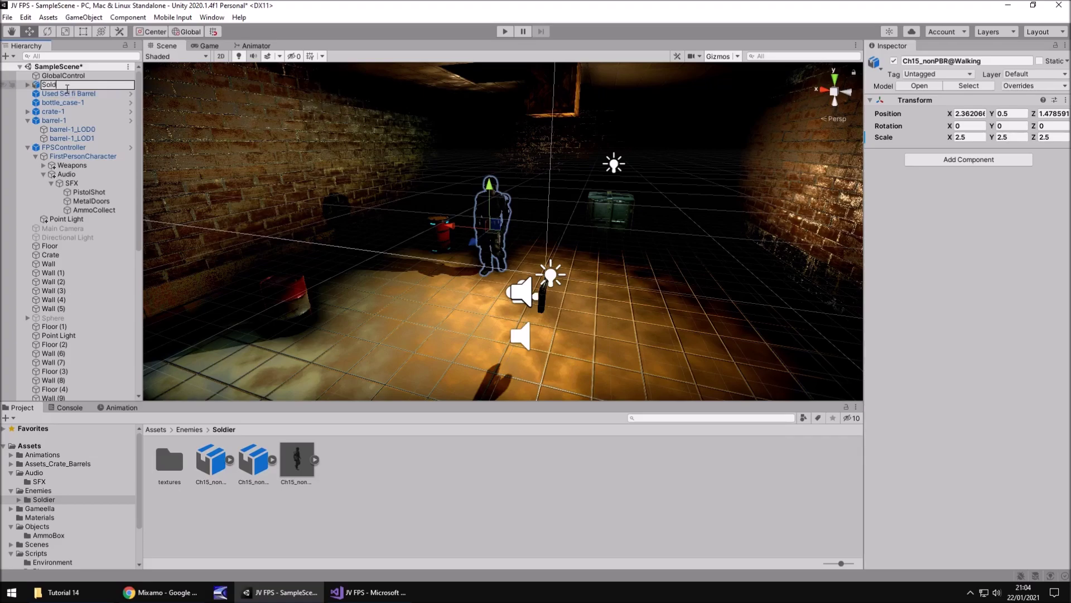
type("ierEnemy")
key("Return")
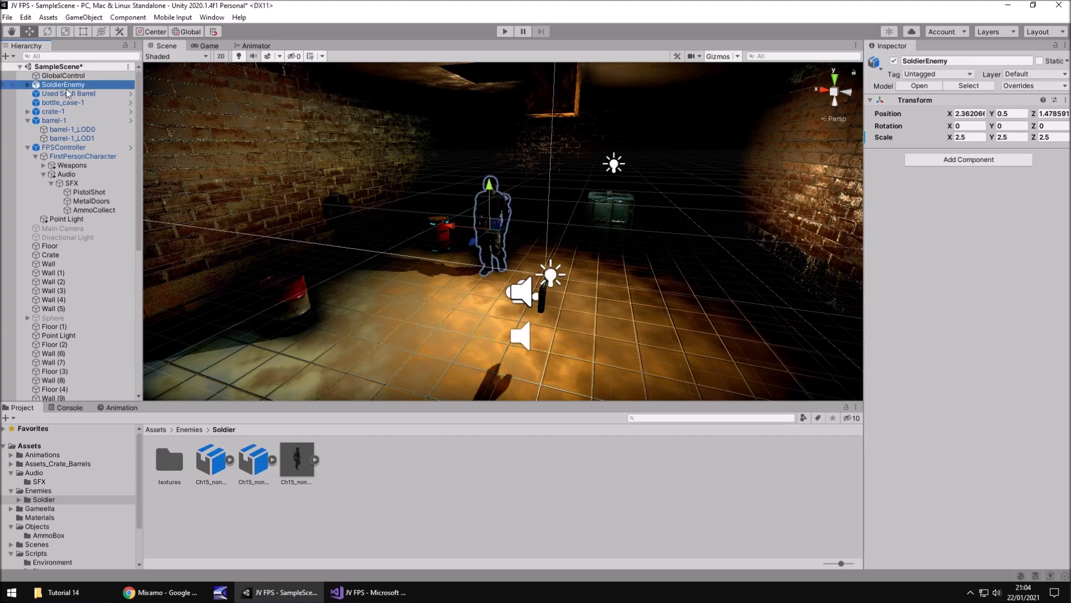
Step: Set the soldier's X and Y scale to 1.5, moving on to Z
left_click(969, 137)
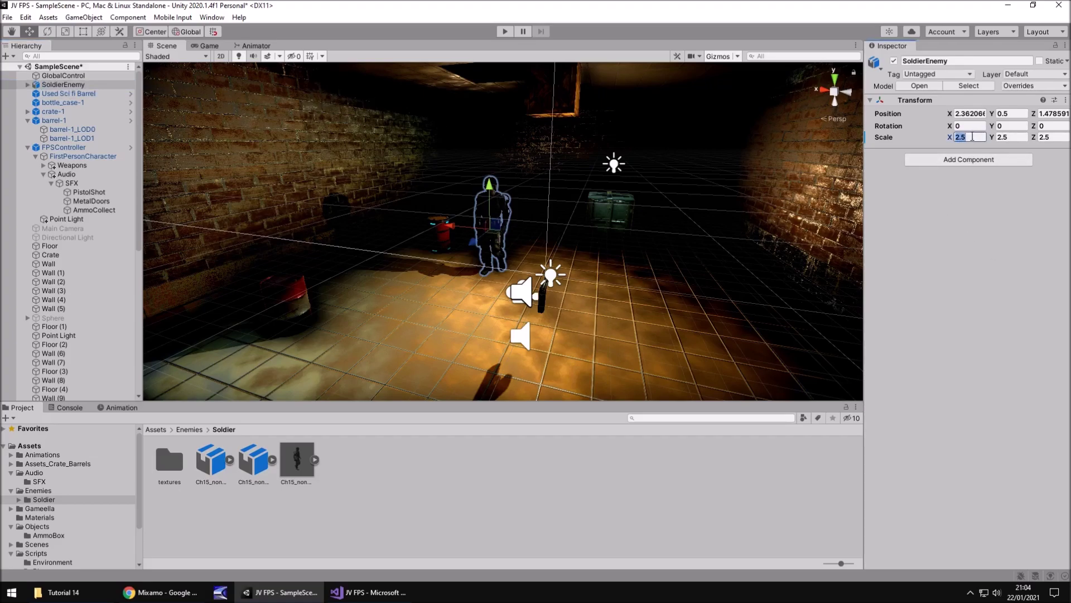
type("1.5")
left_click(1016, 139)
type("1.5")
key("Tab")
Step: Finish the 1.5 Z scale, then play-test by walking toward the soldier past the red barrel
type("1.5")
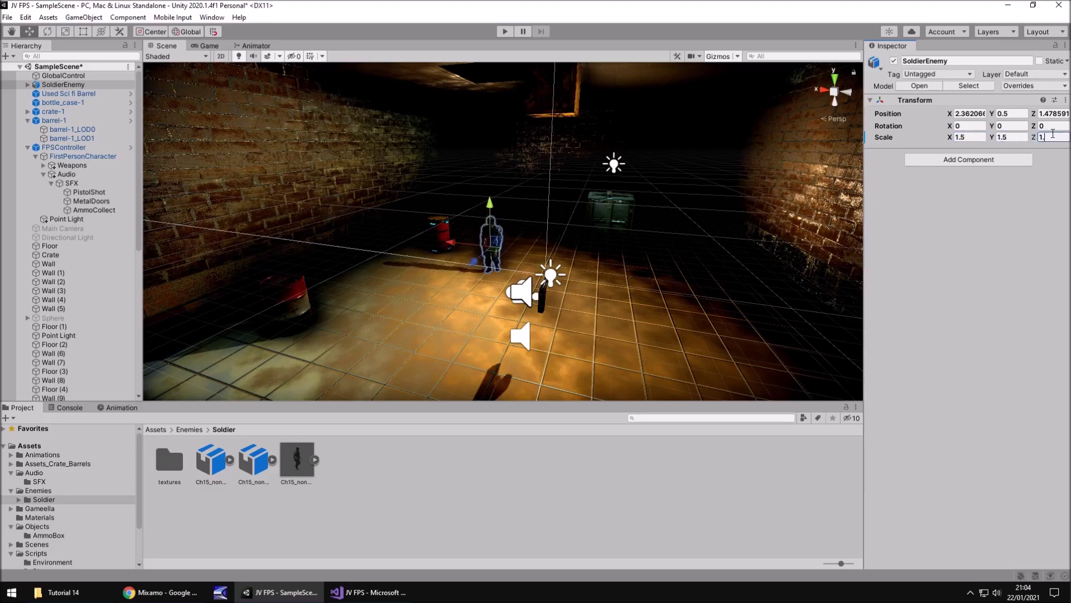
left_click(505, 33)
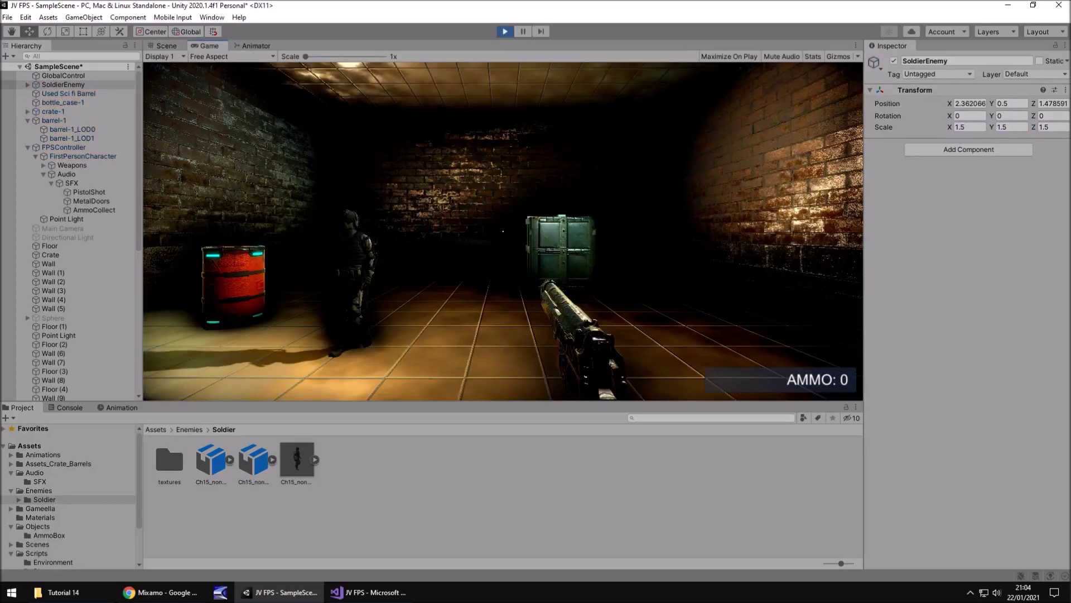
key("w")
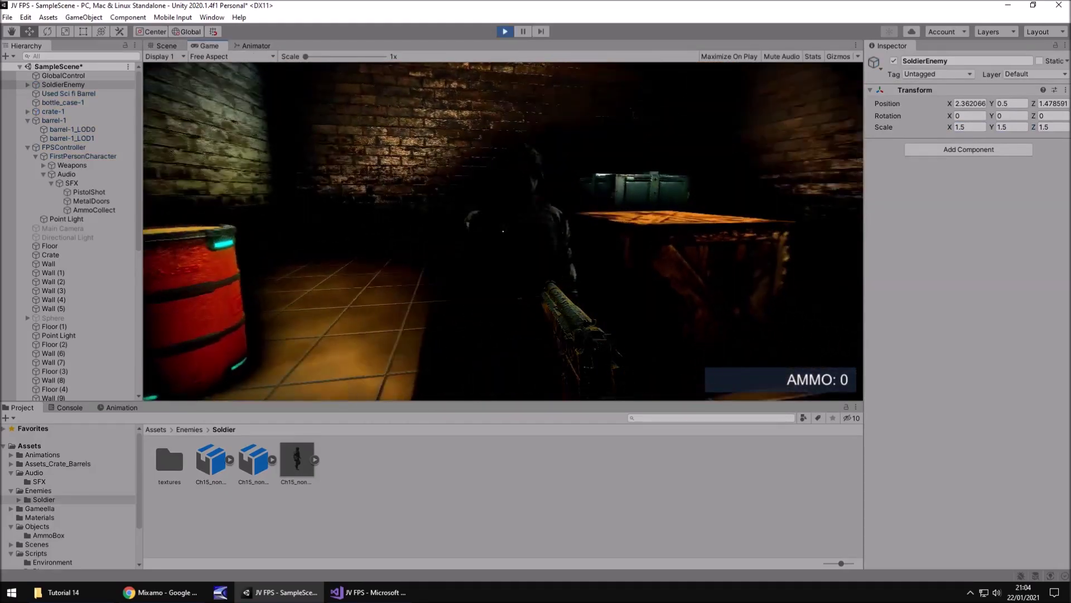
key("w")
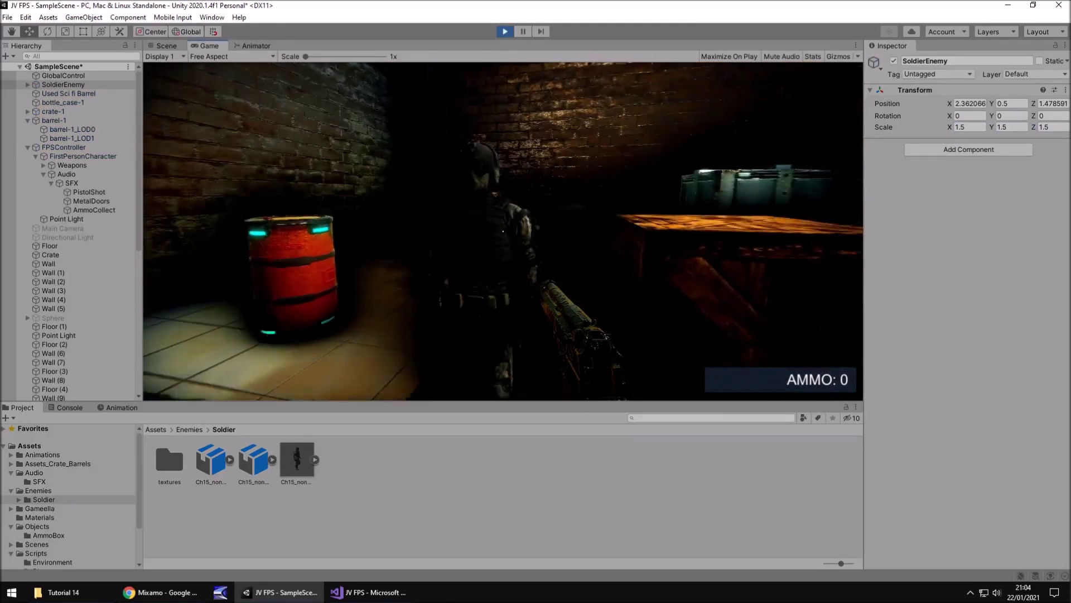
key("ctrl+p")
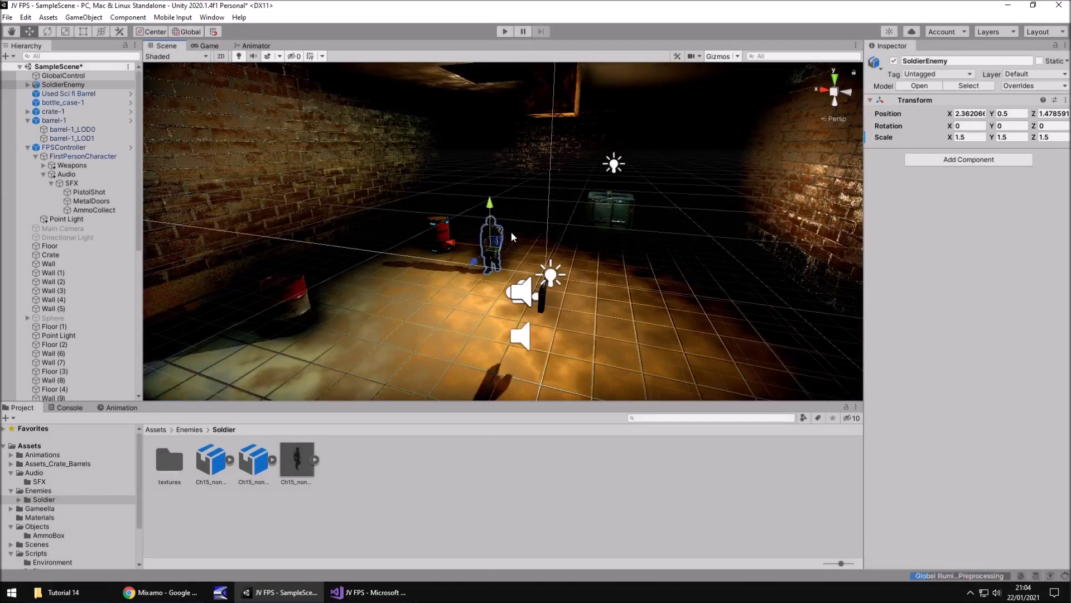
Step: Change SoldierEnemy's scale to 1.7 on X, Y and Z and look down at it in the Scene view
key("BackSpace")
type("7")
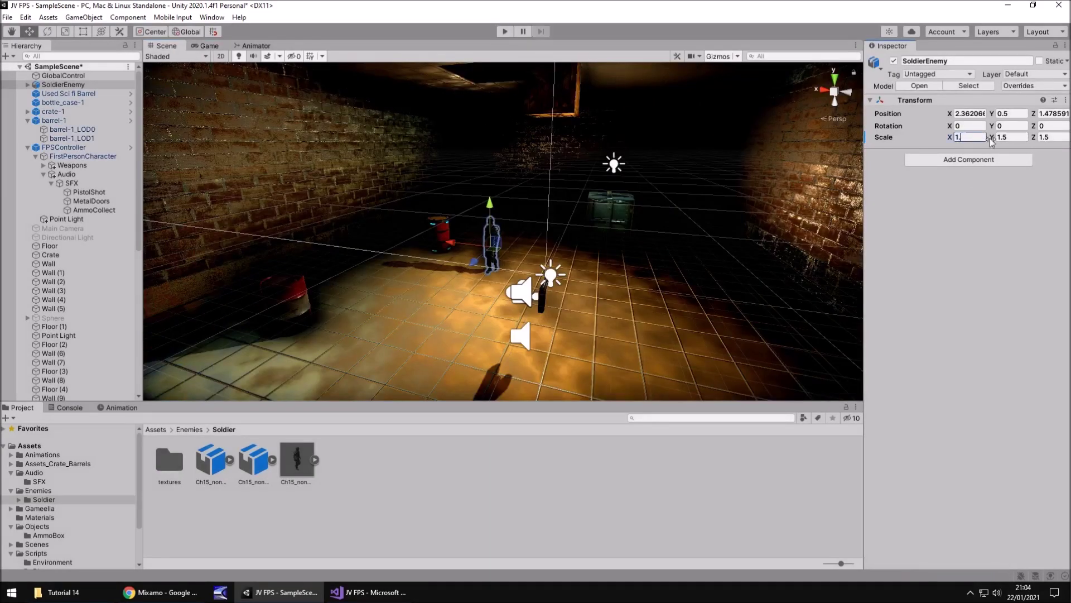
left_click(1022, 137)
key("BackSpace")
type("7")
left_click(1052, 137)
key("BackSpace")
type("7")
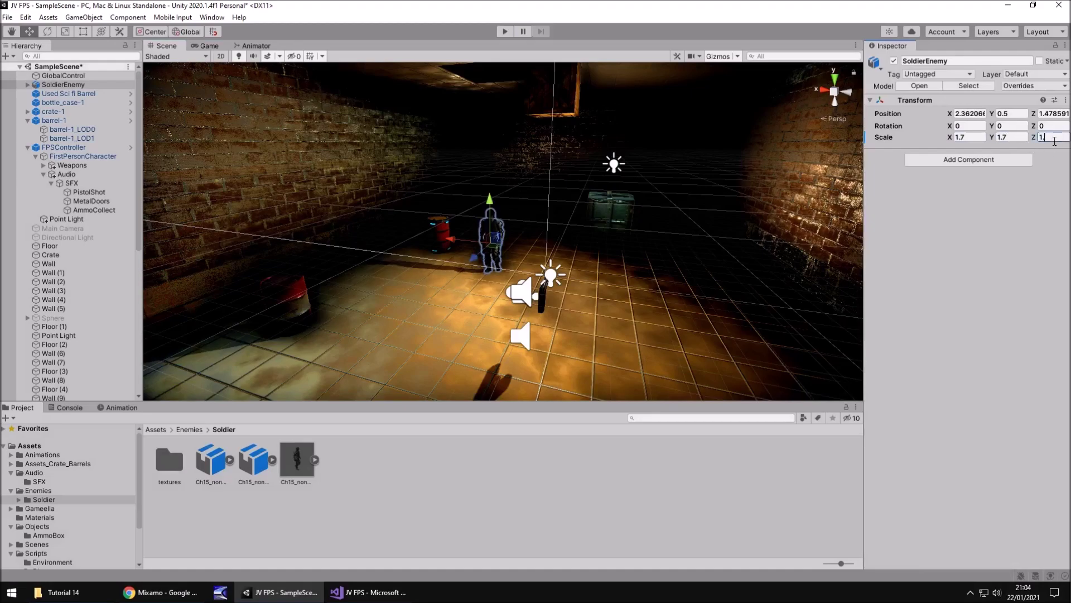
type("f")
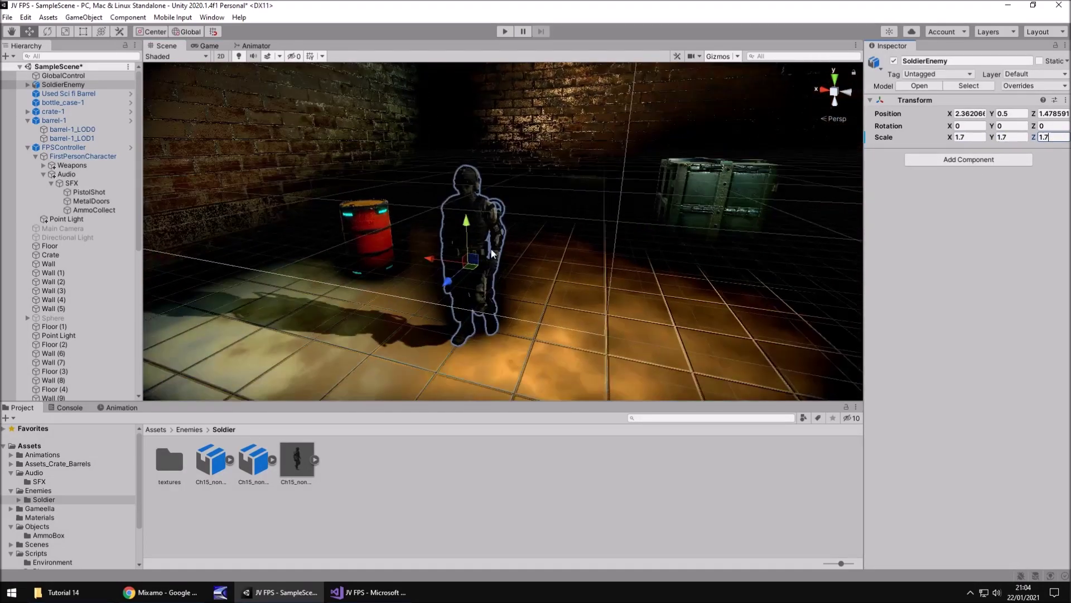
scroll(521, 248, "down", 2)
scroll(521, 248, "down", 3)
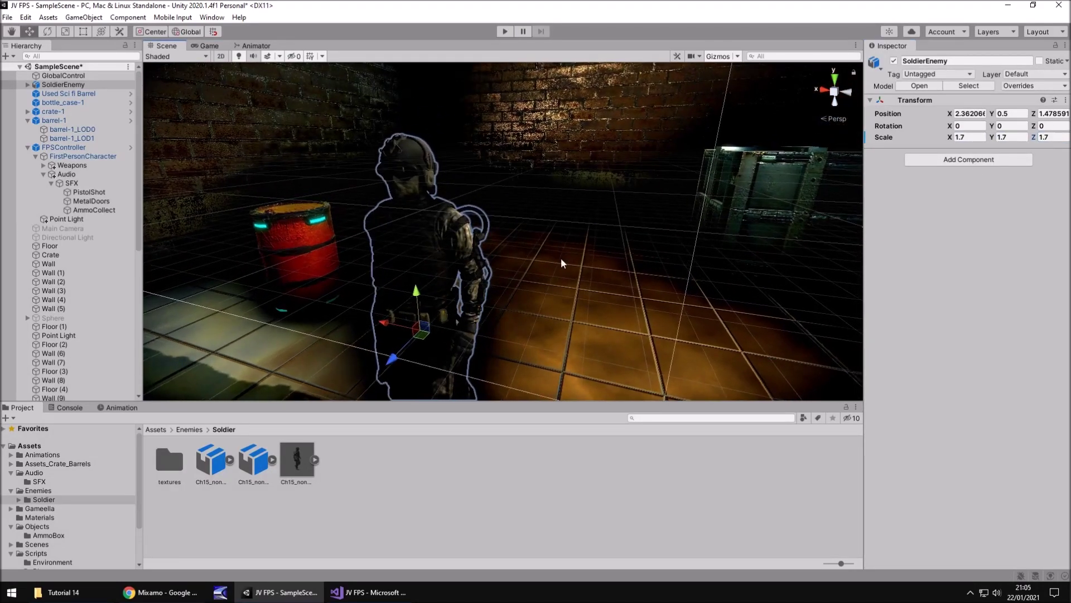
left_click_drag(562, 263, 523, 283, "alt")
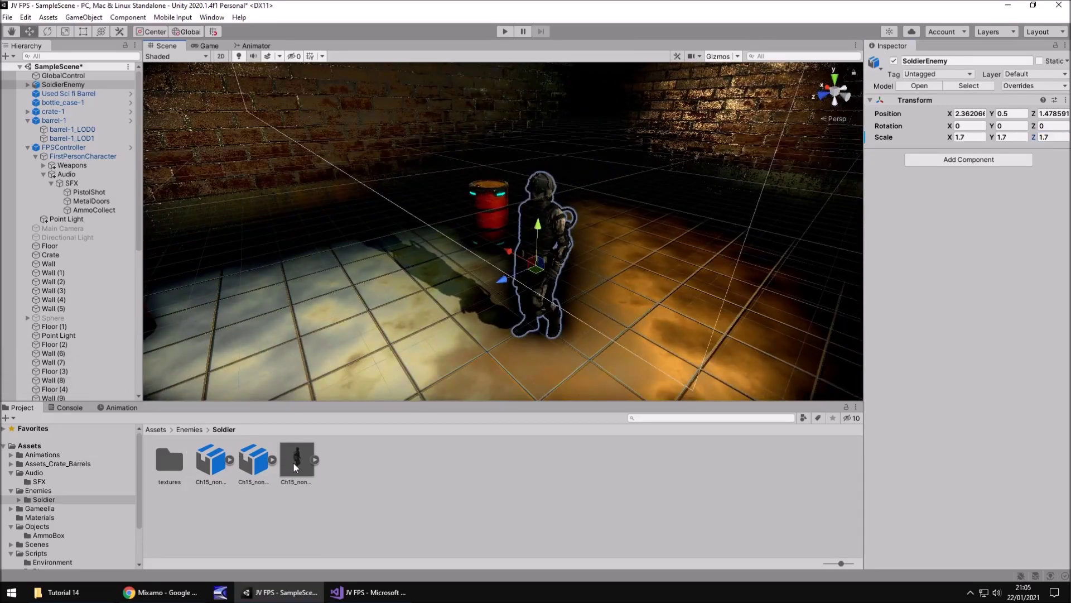
Step: Select SoldierEnemy's Ch15 mesh and inspect its Ch 15_body 1 and Ch 15_body materials
left_click(26, 85)
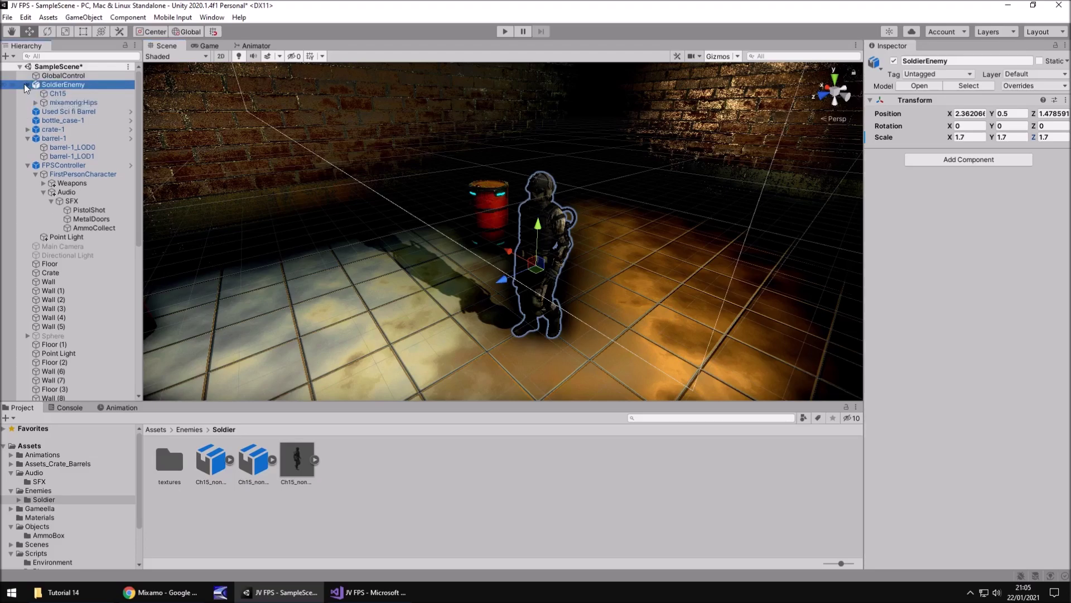
left_click(57, 94)
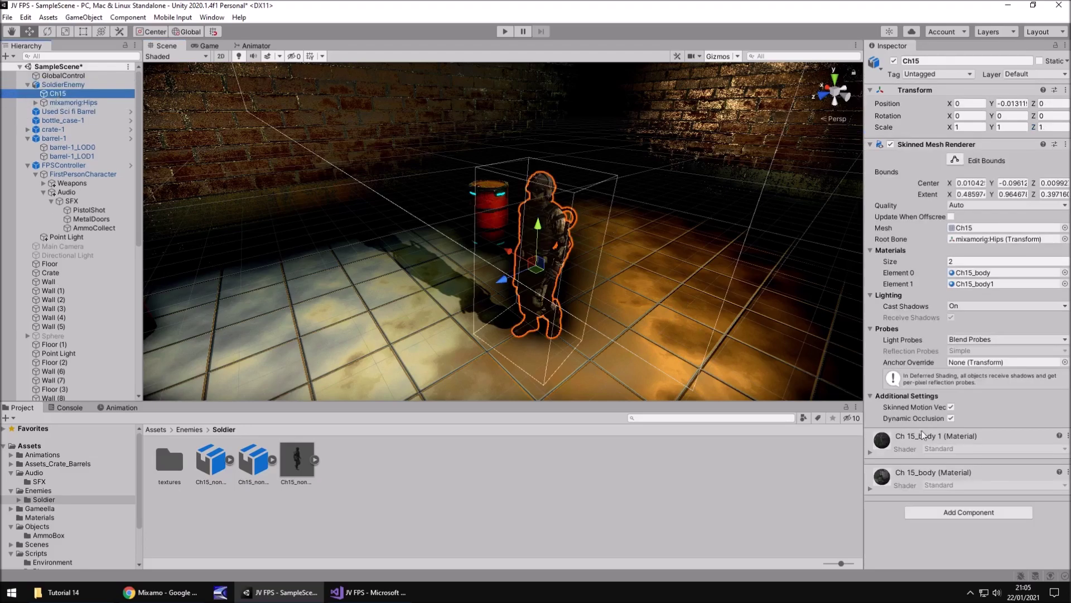
left_click(871, 453)
scroll(919, 460, "down", 5)
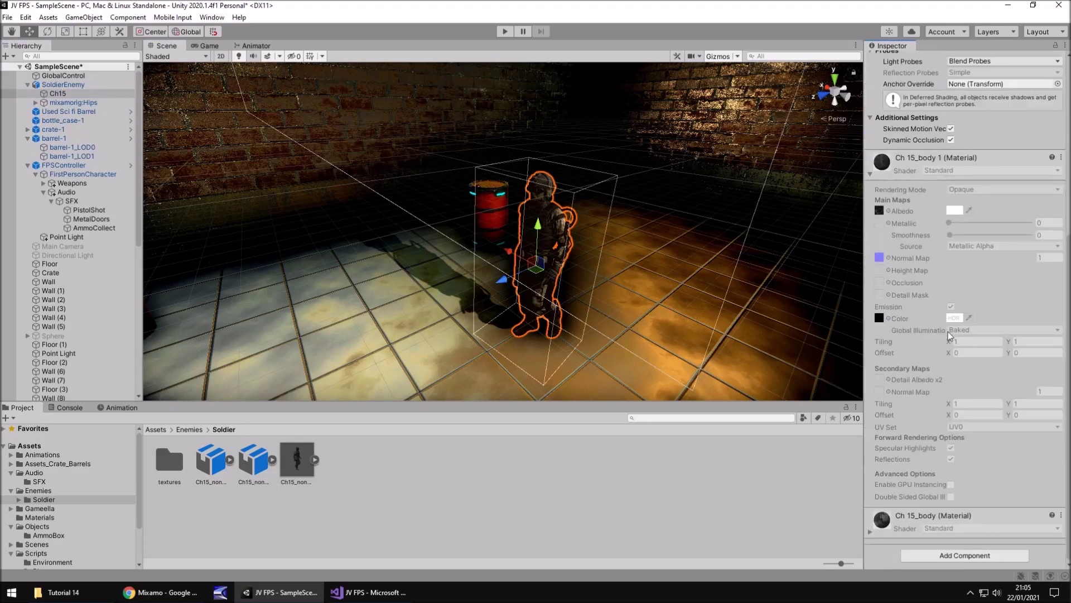
left_click(871, 531)
scroll(913, 491, "down", 5)
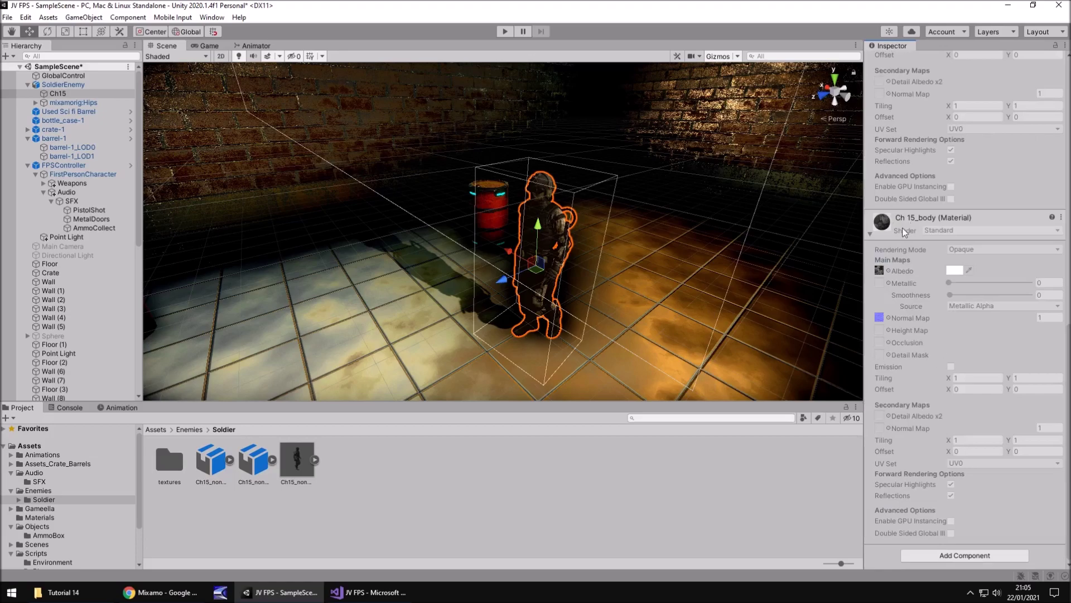
scroll(953, 251, "up", 5)
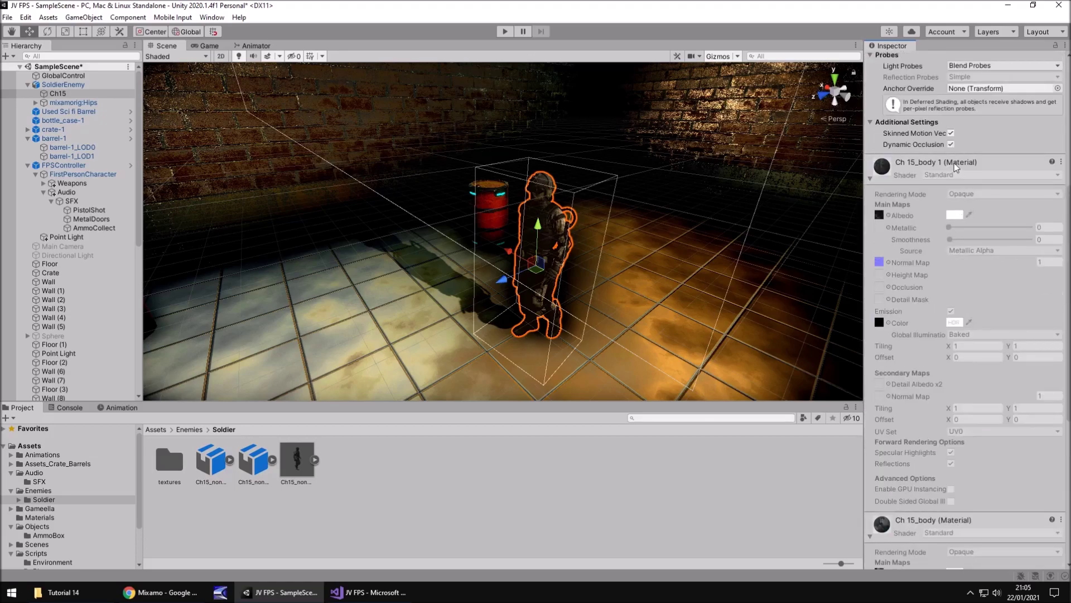
Step: Expand the imported soldier model in the Project window and select its Ch15_body material
left_click(316, 461)
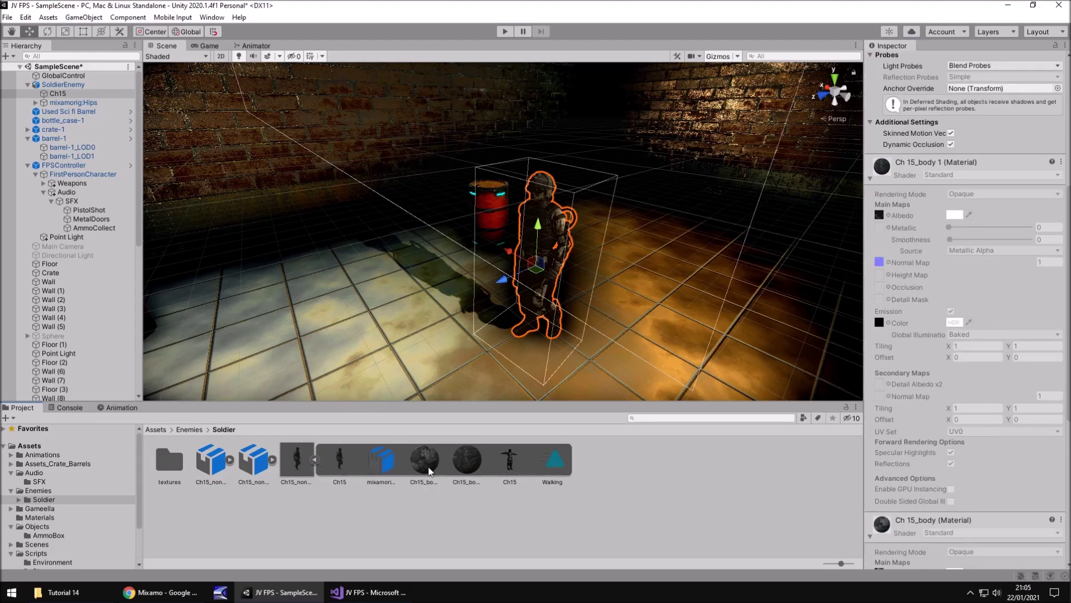
left_click(425, 463)
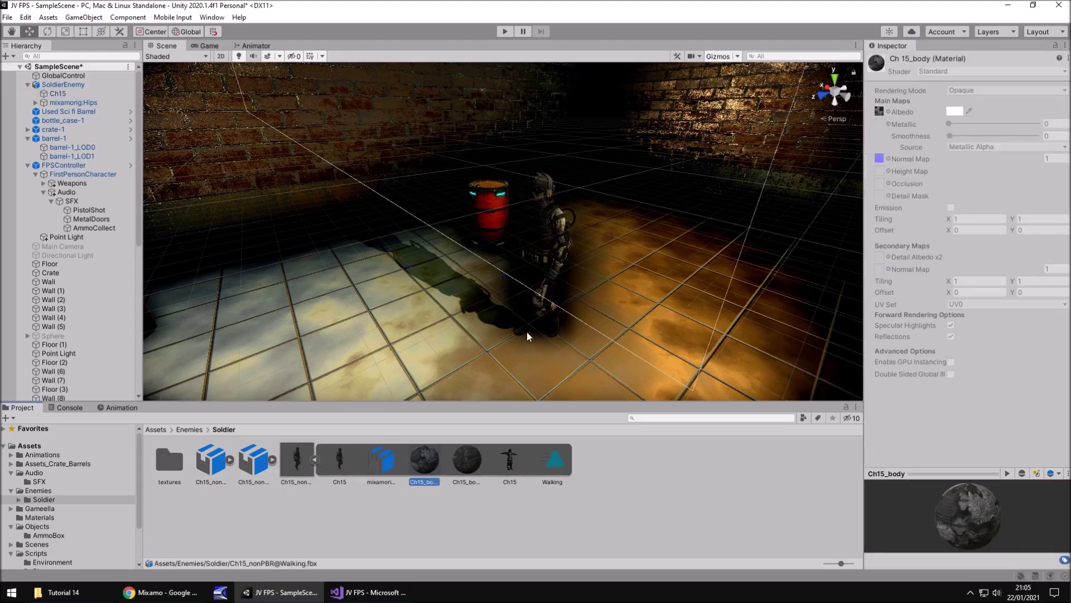
scroll(611, 301, "up", 5)
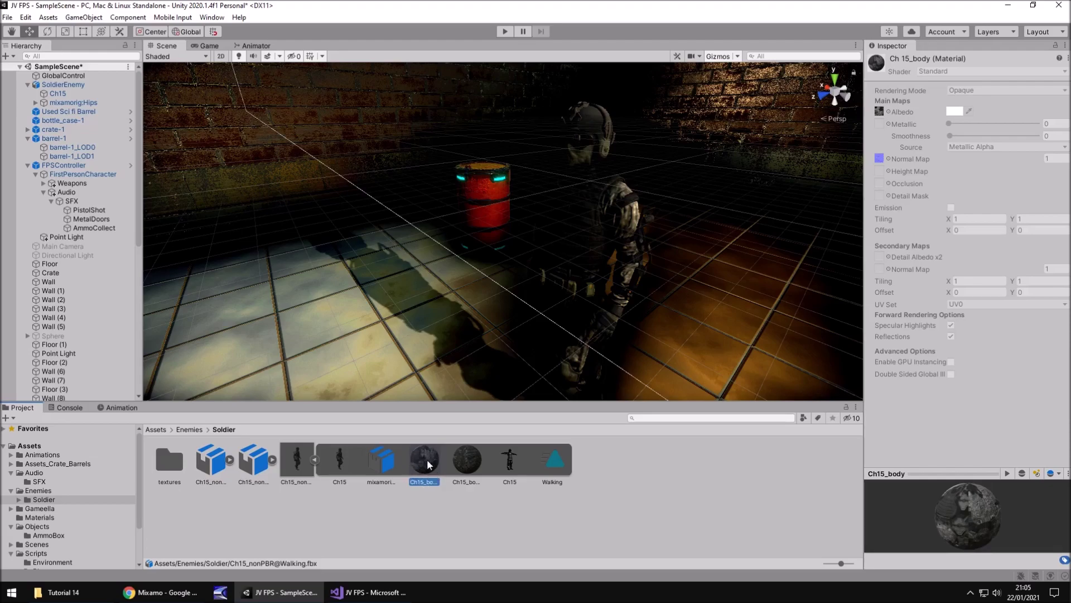
Step: Extract the embedded body material as an editable Ch15_body.mat, then view the soldier up close
key("ctrl+d")
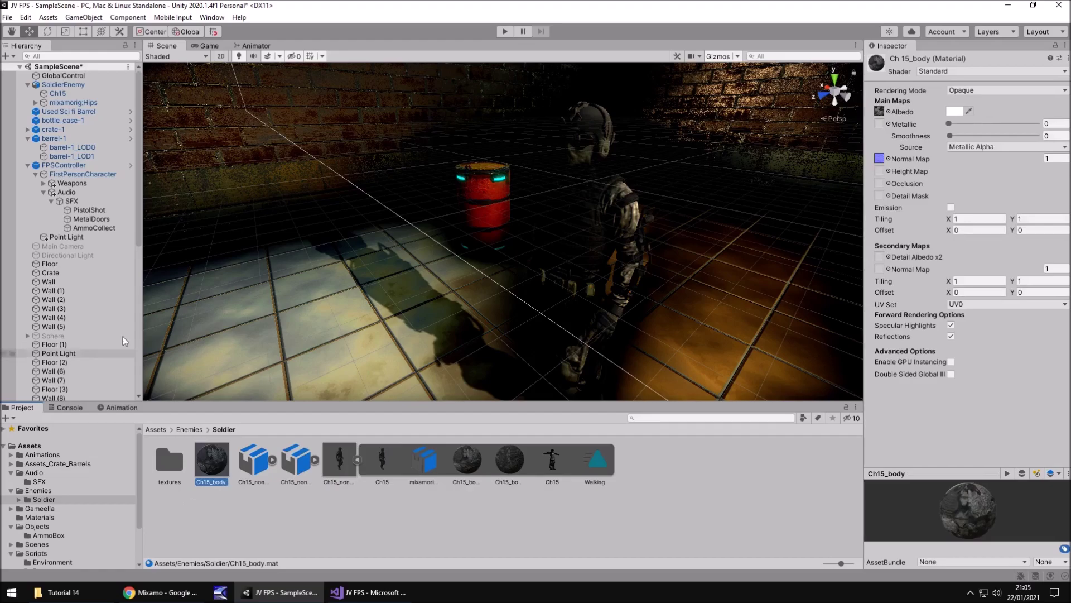
mouse_move(212, 462)
left_mouse_down()
mouse_move(115, 152)
mouse_move(58, 96)
left_mouse_up()
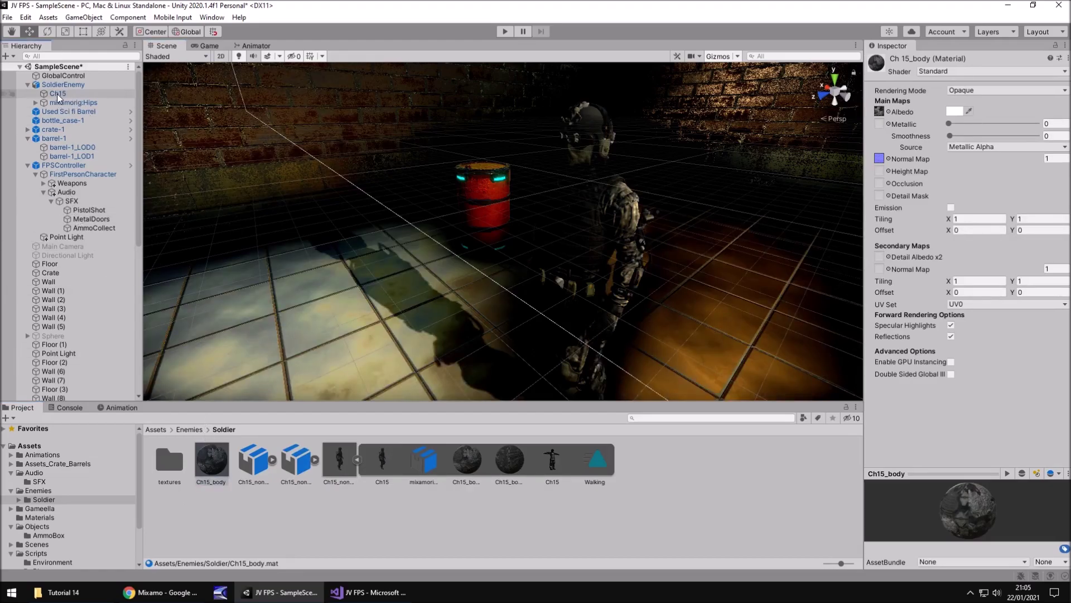
right_click_drag(502, 279, 342, 270)
right_click_drag(472, 229, 585, 299)
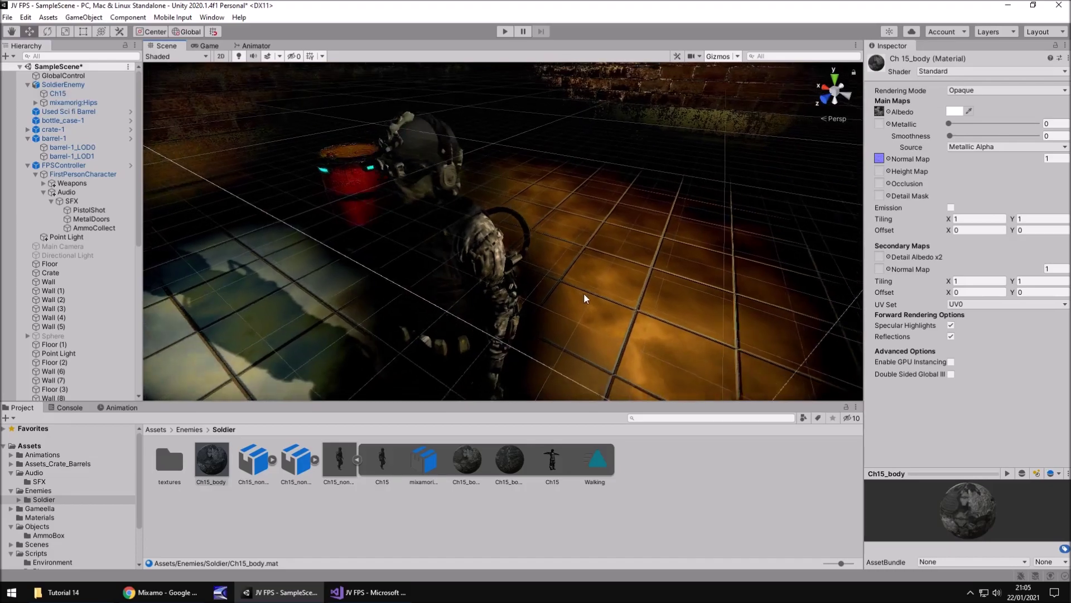
middle_click_drag(584, 298, 597, 238)
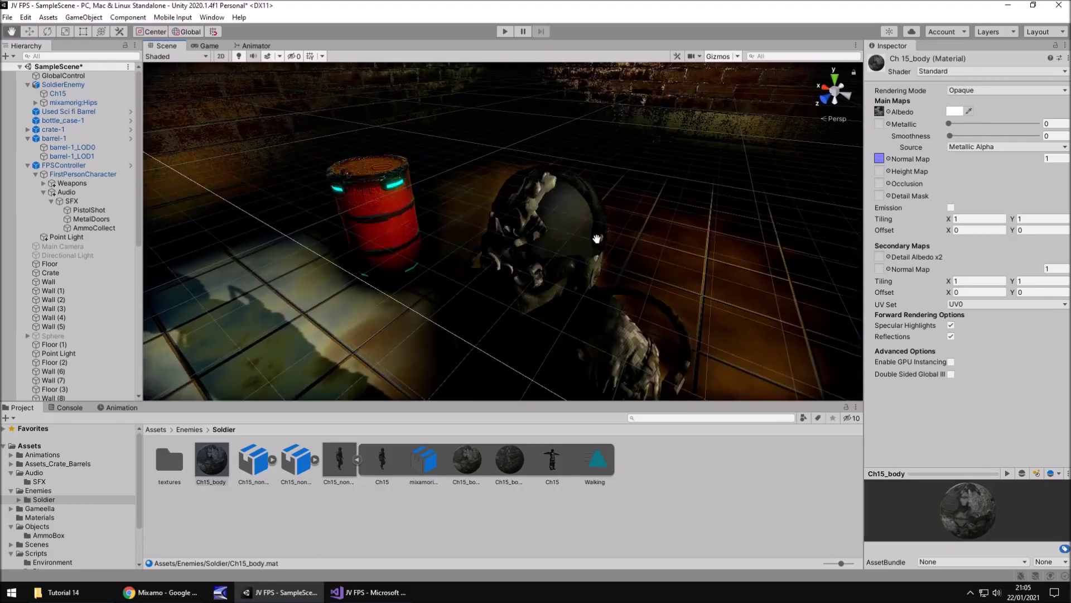
right_click_drag(597, 239, 619, 274)
Step: Select Ch15_body.mat's normal map texture, apply it with Create from Grayscale, then turn that option off
left_click(218, 463)
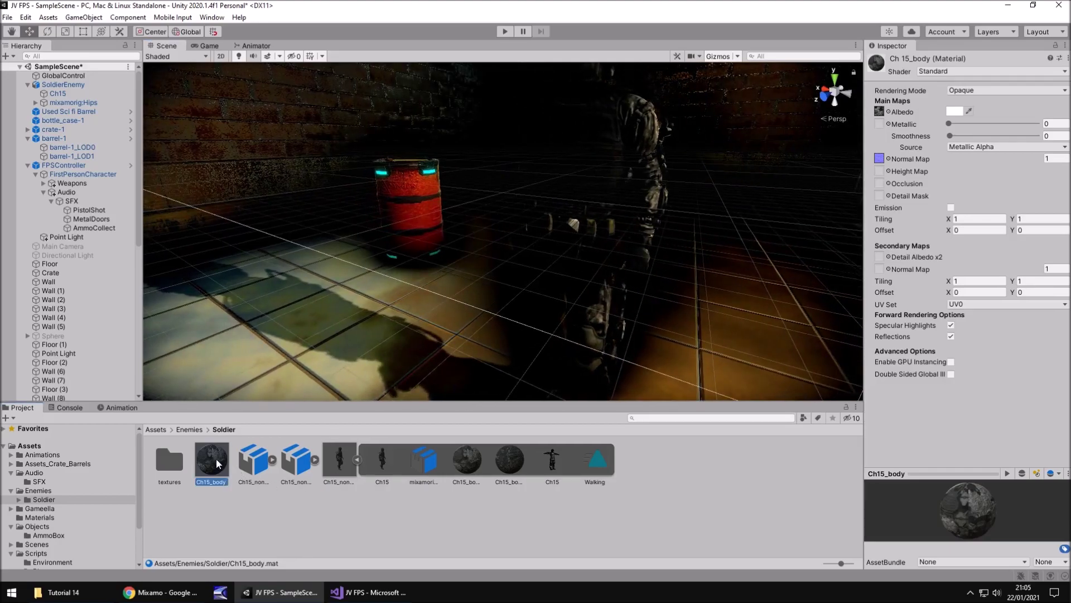
left_click(880, 159)
left_click(266, 462)
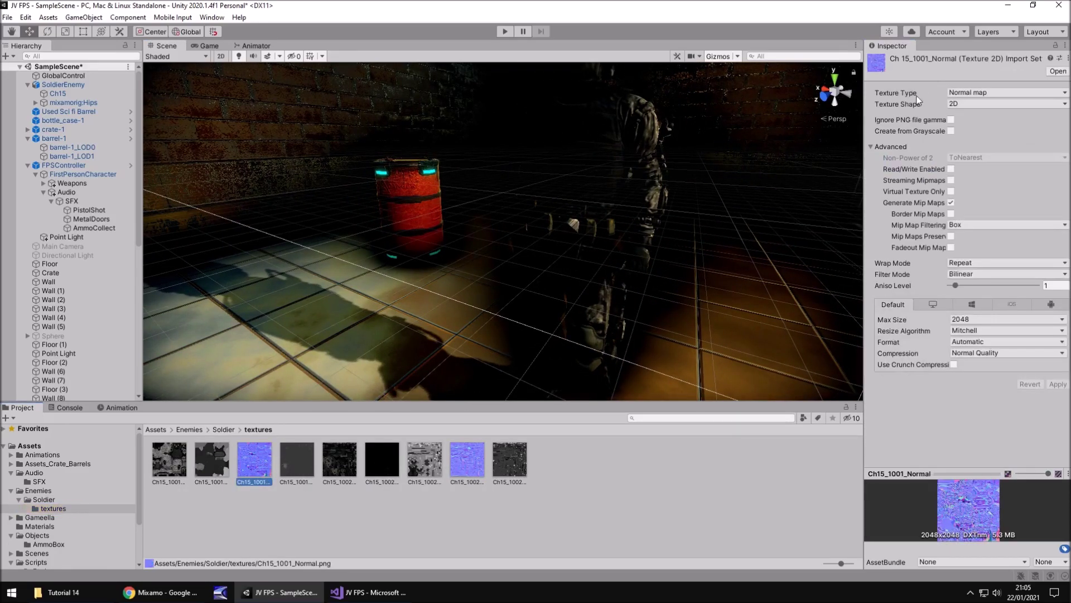
left_click(951, 131)
middle_click_drag(787, 156, 769, 215)
left_click(1056, 406)
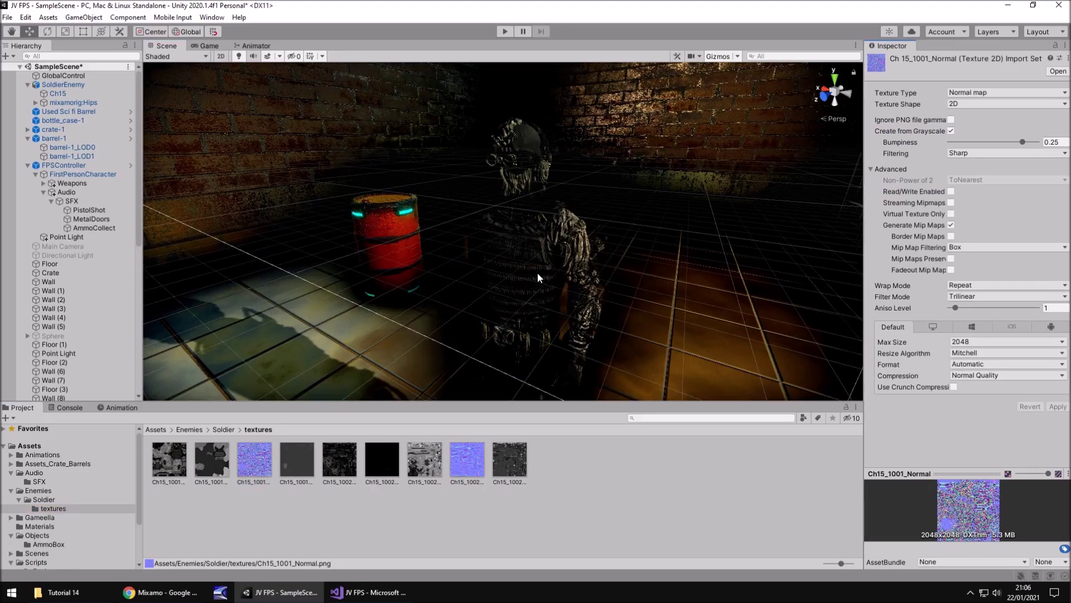
left_click(951, 131)
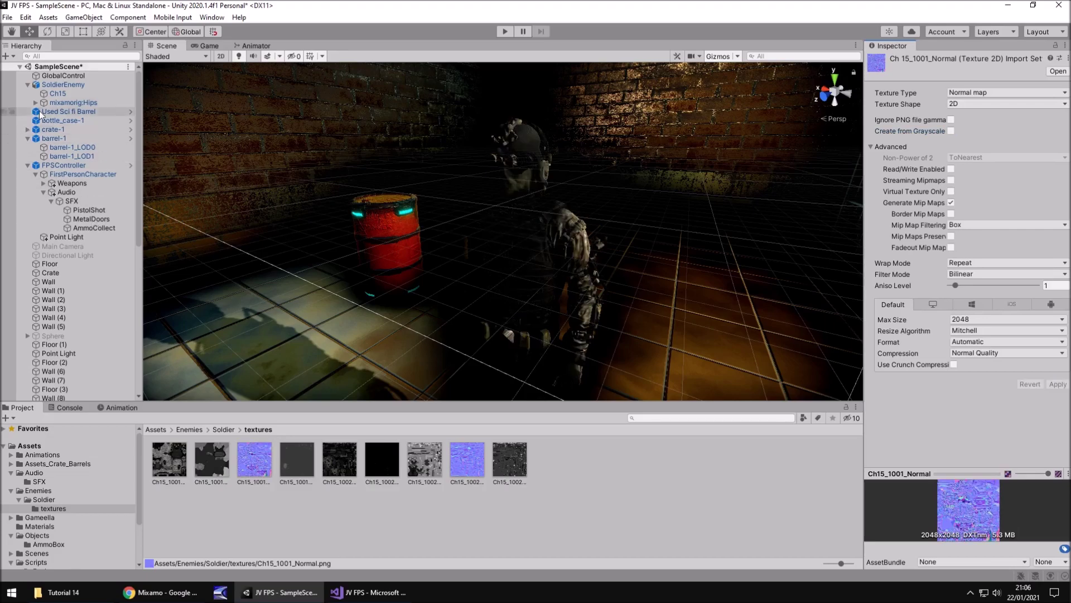
Step: Set Ch 15_body to Albedo Alpha smoothness, Metallic 0.442, Smoothness 0.348, normal strength 0.5
left_click(58, 93)
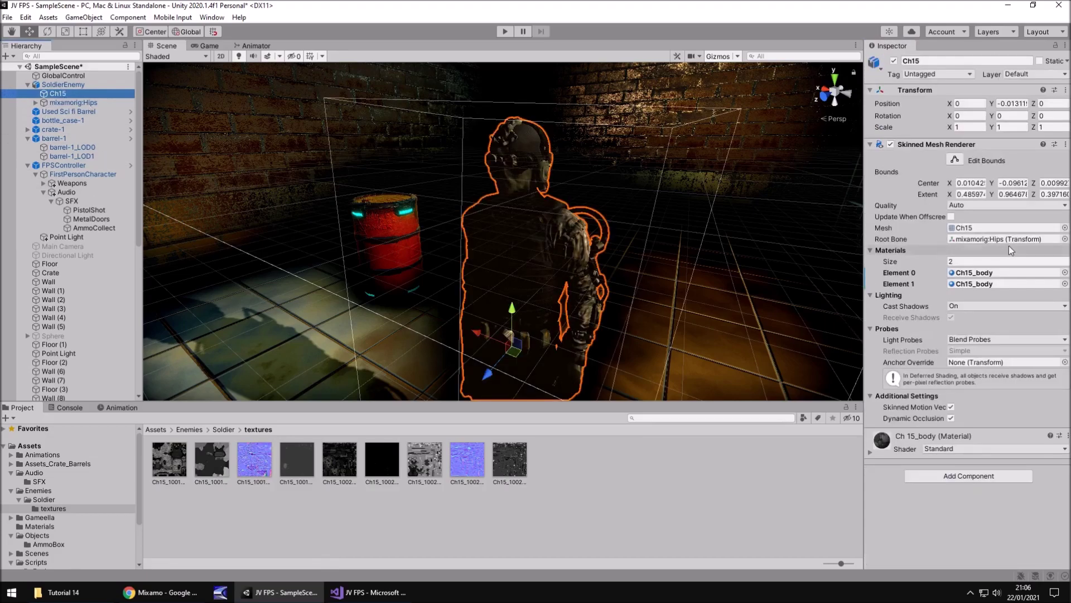
left_click(871, 453)
scroll(961, 387, "down", 3)
left_click(969, 323)
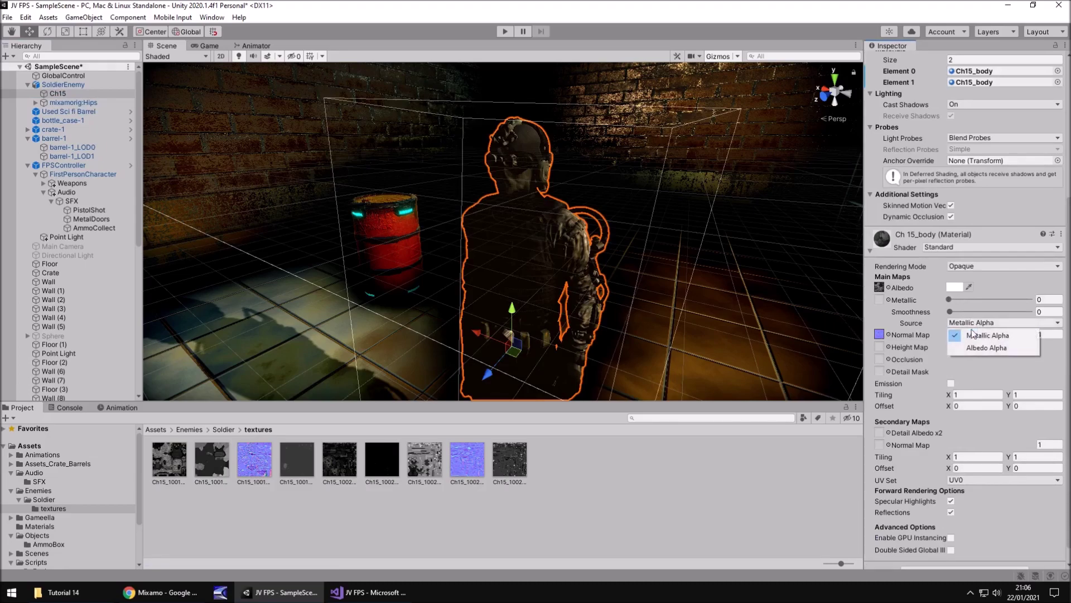
left_click(972, 345)
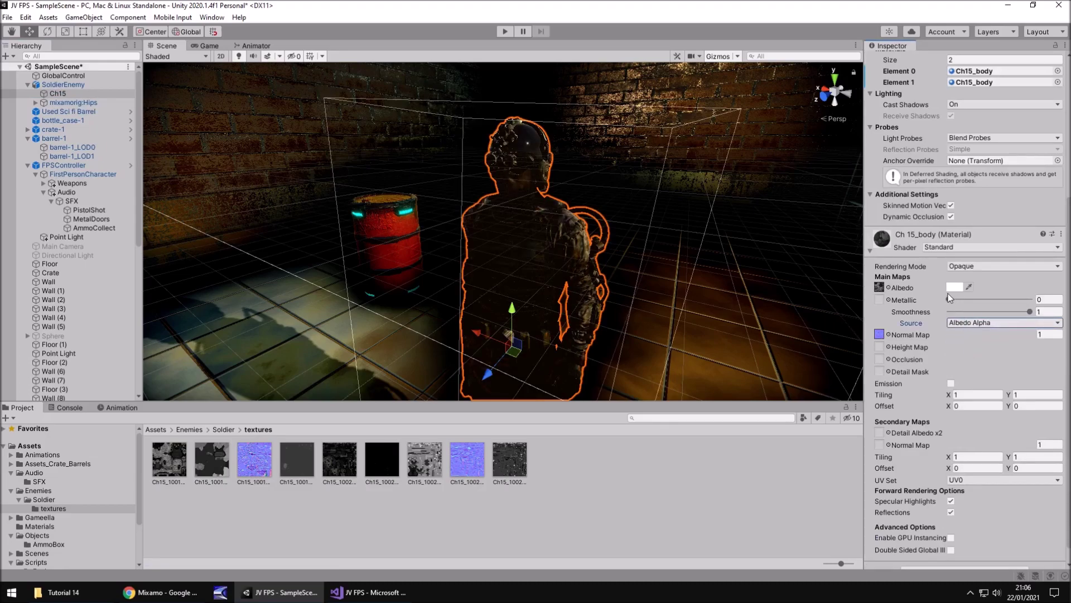
left_click_drag(951, 302, 981, 322)
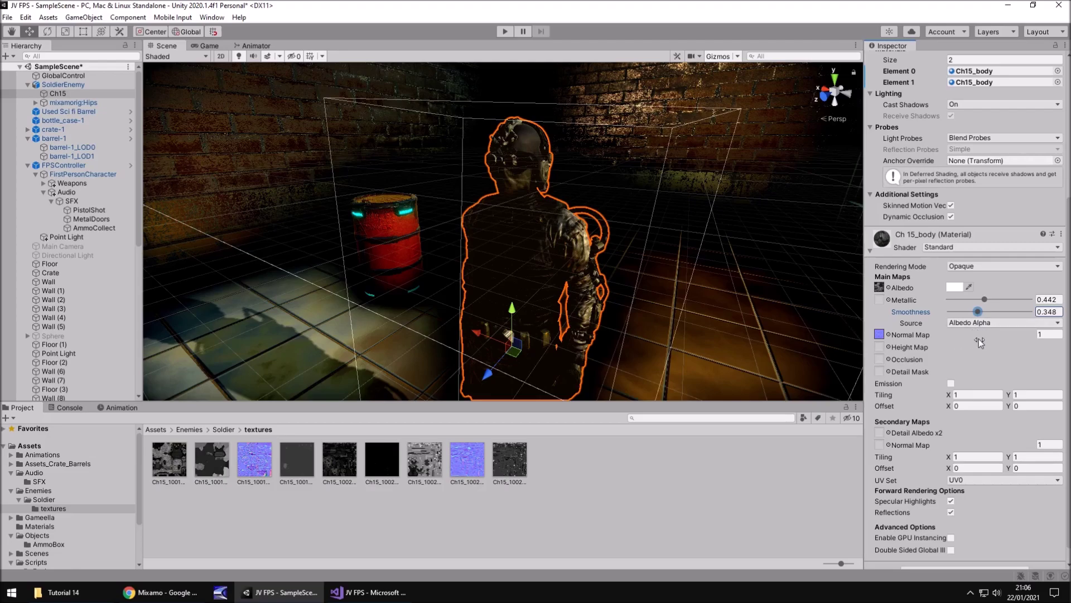
left_click(1058, 334)
type("2")
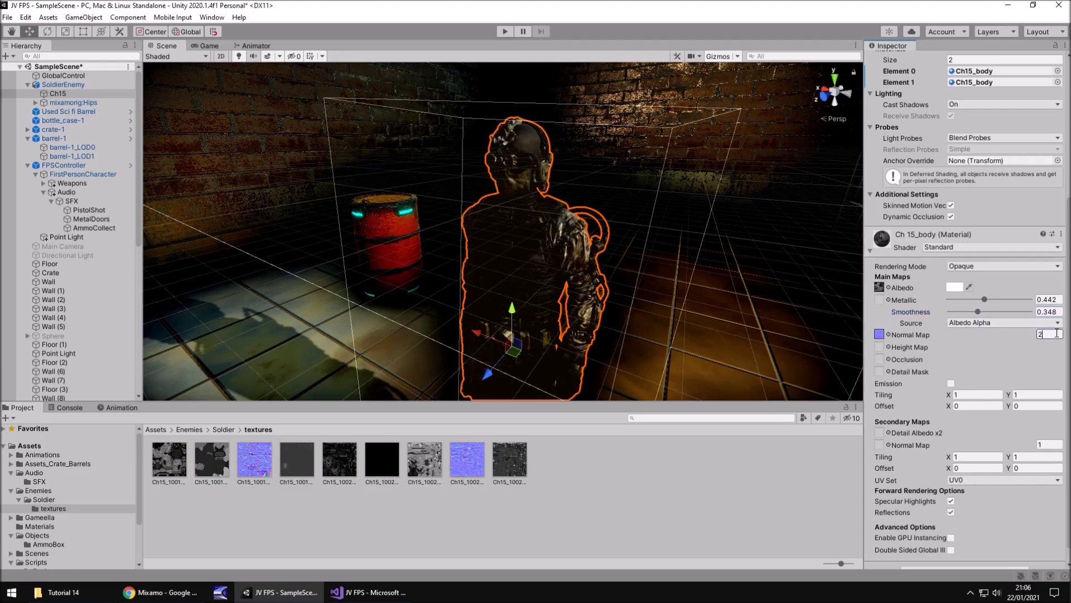
type("0.5")
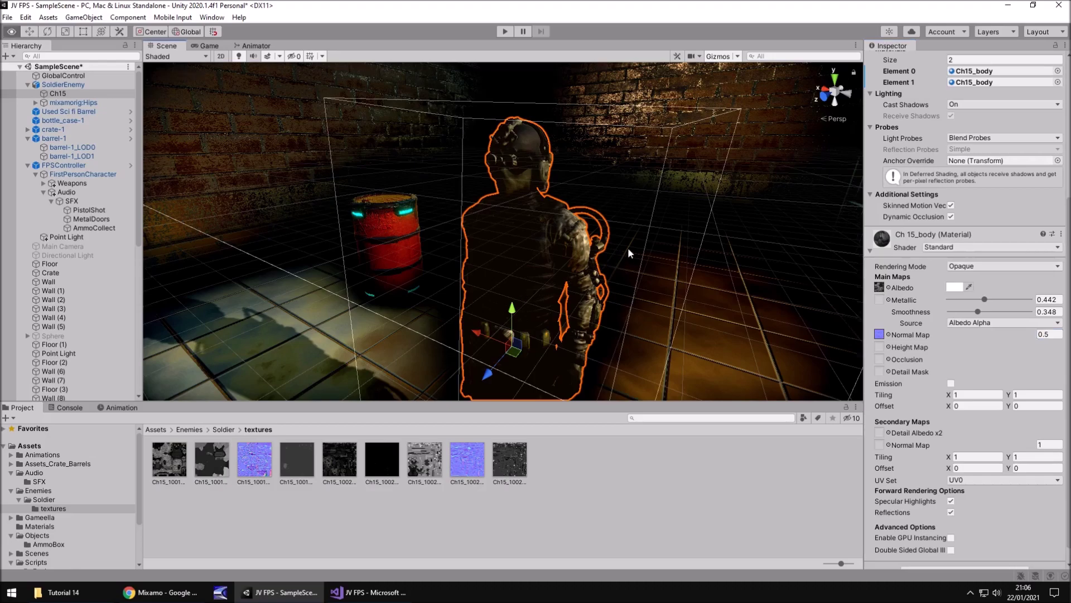
scroll(563, 235, "down", 10)
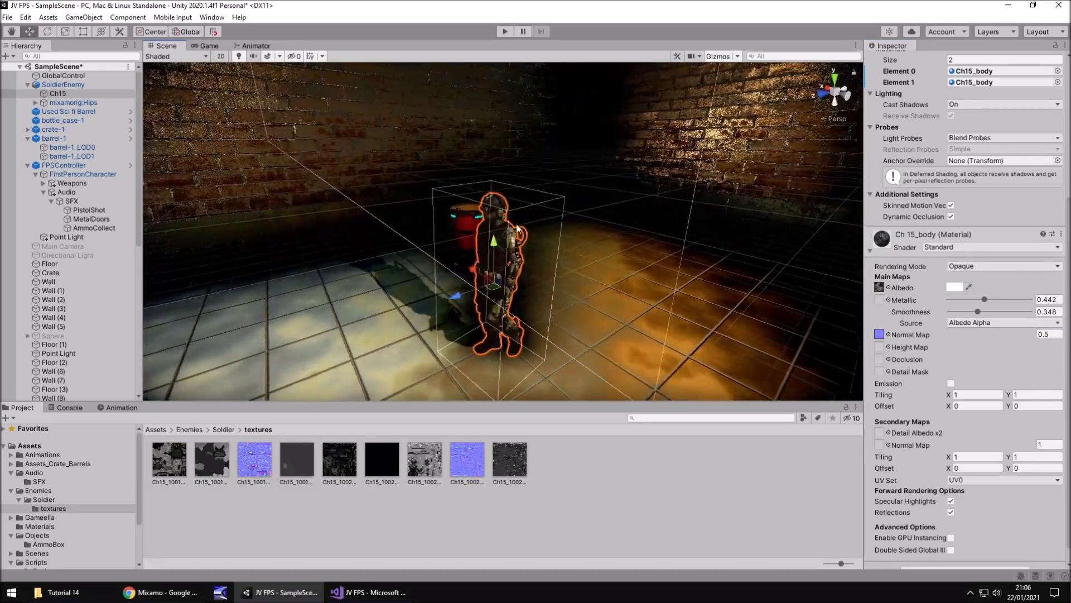
middle_click_drag(518, 228, 587, 257)
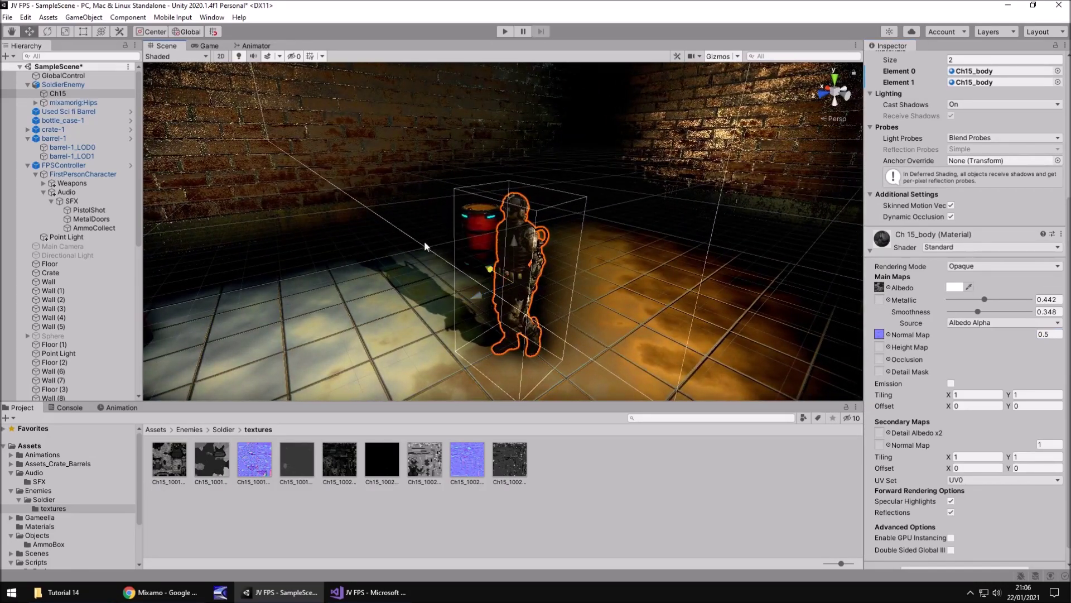
Step: Move SoldierEnemy across the floor to X 4.36, Z 3.73 and start the game
left_click(72, 86)
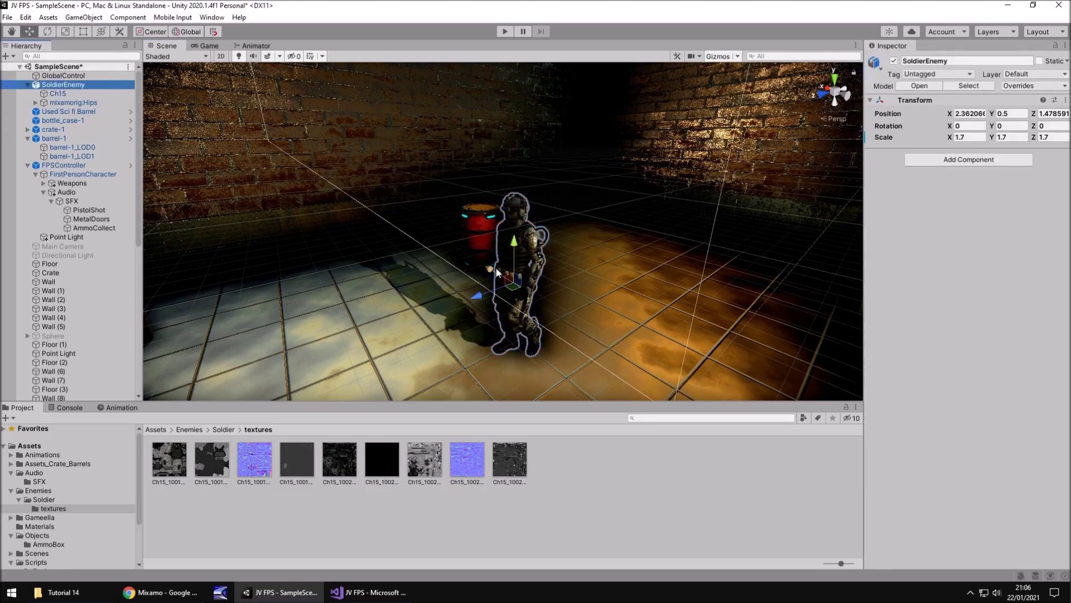
left_click_drag(498, 272, 336, 280)
left_click(501, 35)
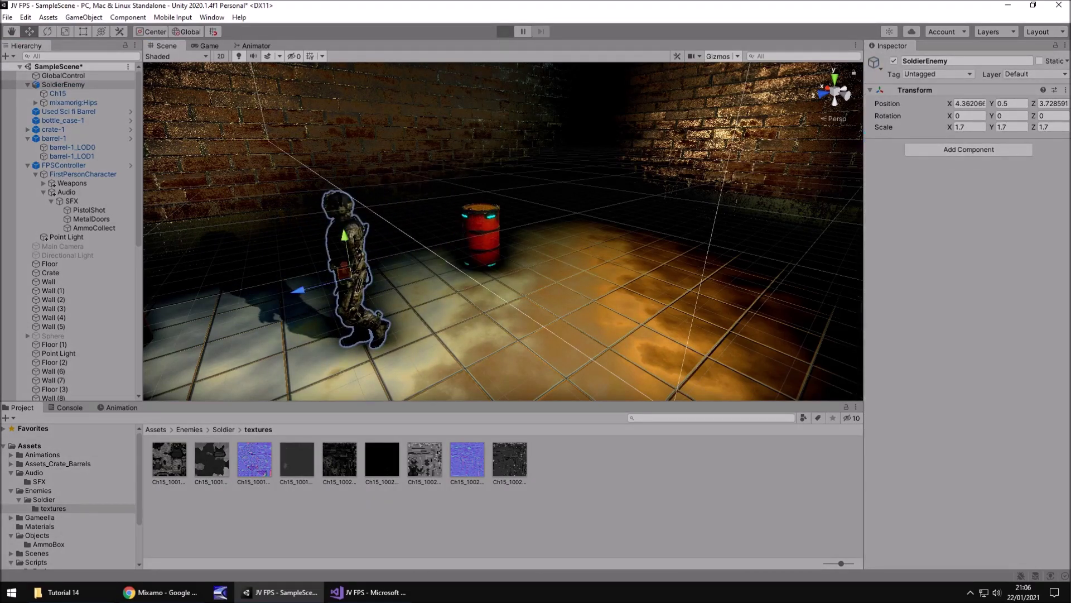
Step: Walk around the soldier enemy in the running game, then stop play mode
key("w")
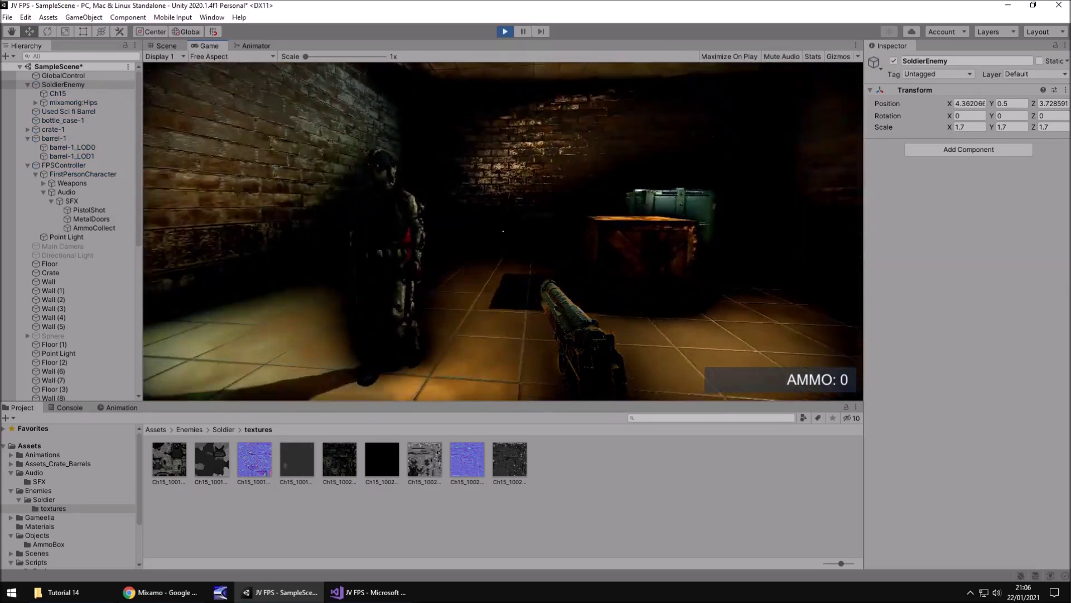
key("w")
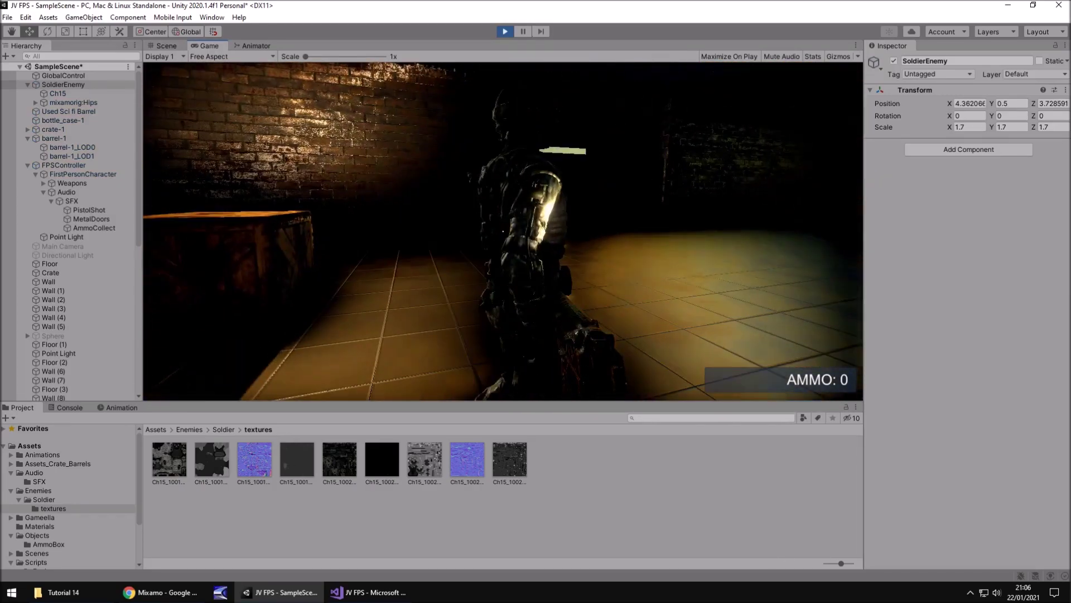
key("w")
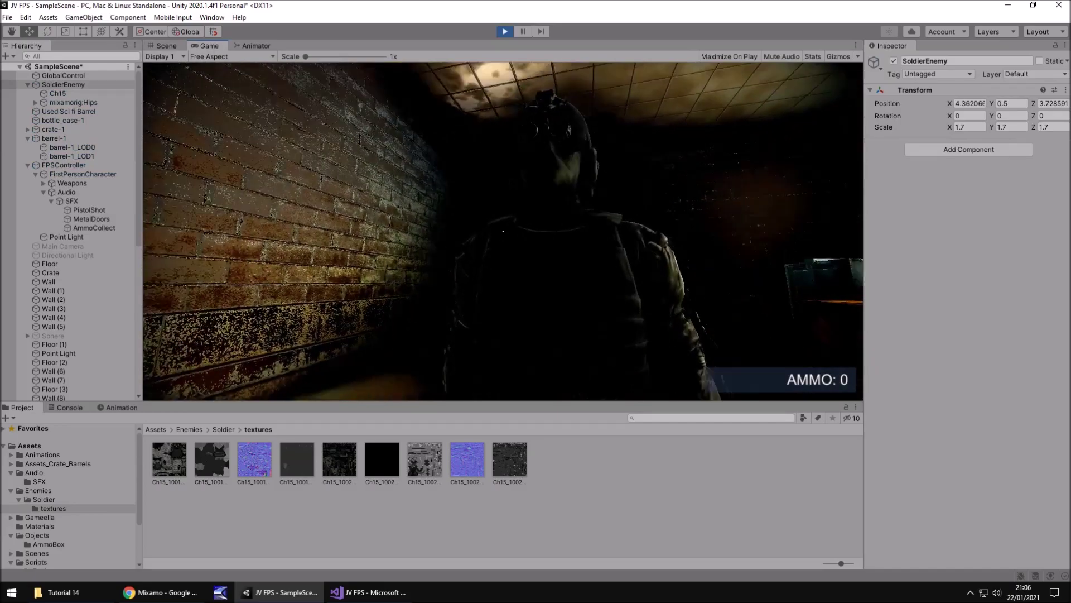
key("s")
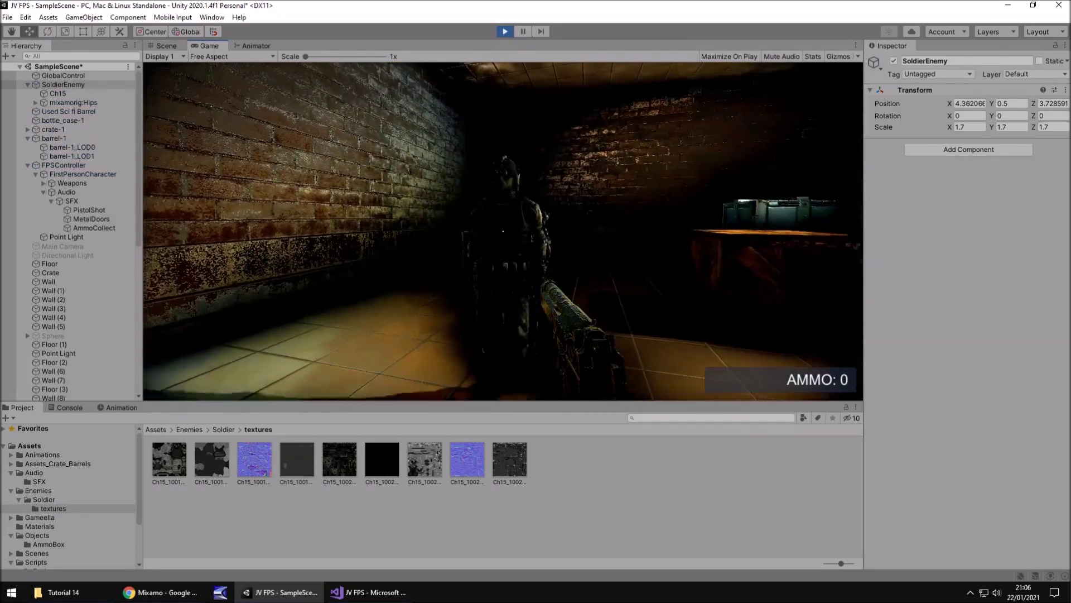
key("ctrl+p")
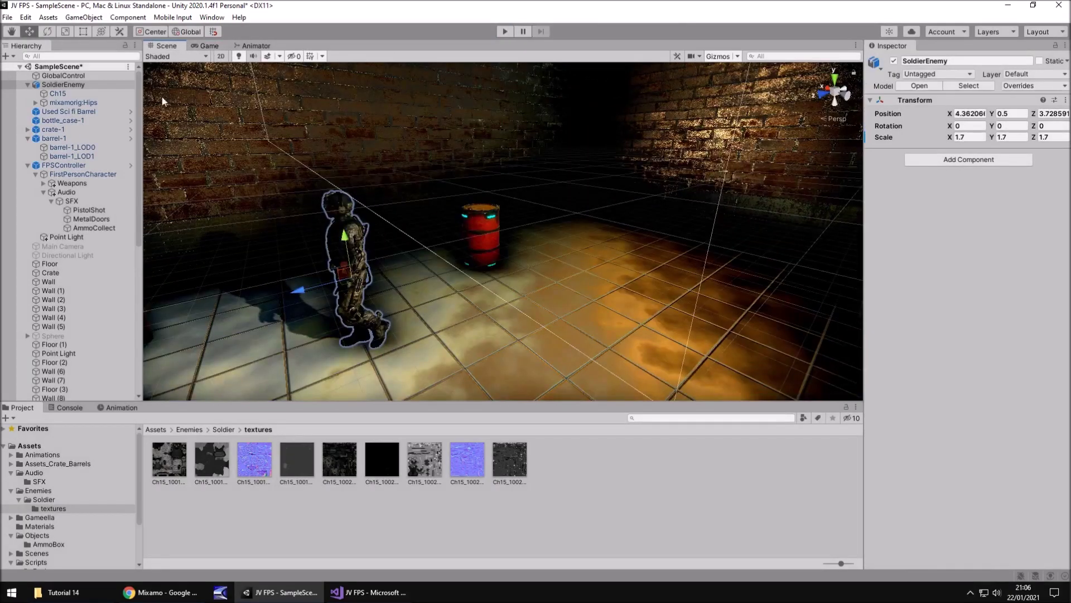
Step: Set SoldierEnemy's scale to 1.6 on X, Y and Z and inspect the resized soldier
left_click(61, 92)
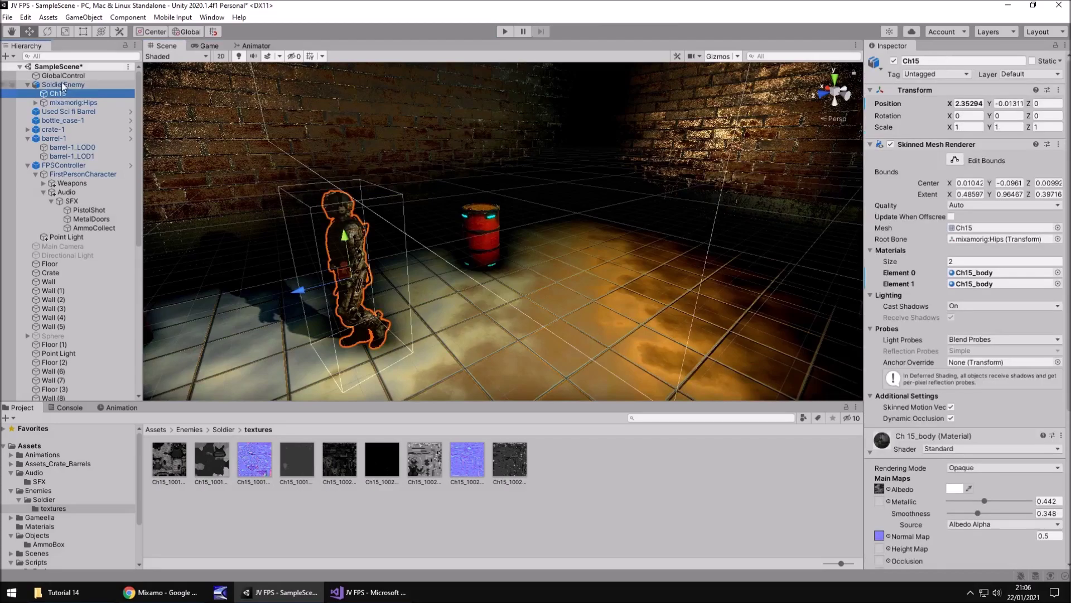
left_click(61, 84)
left_click(970, 137)
type("1.6")
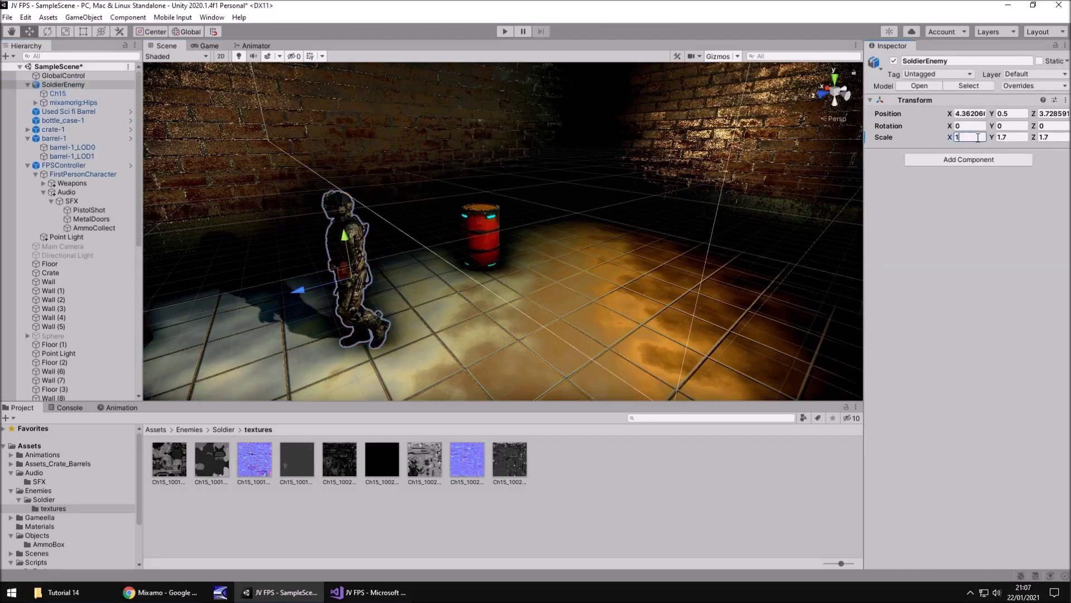
left_click(1011, 137)
type("1.6")
left_click(1053, 137)
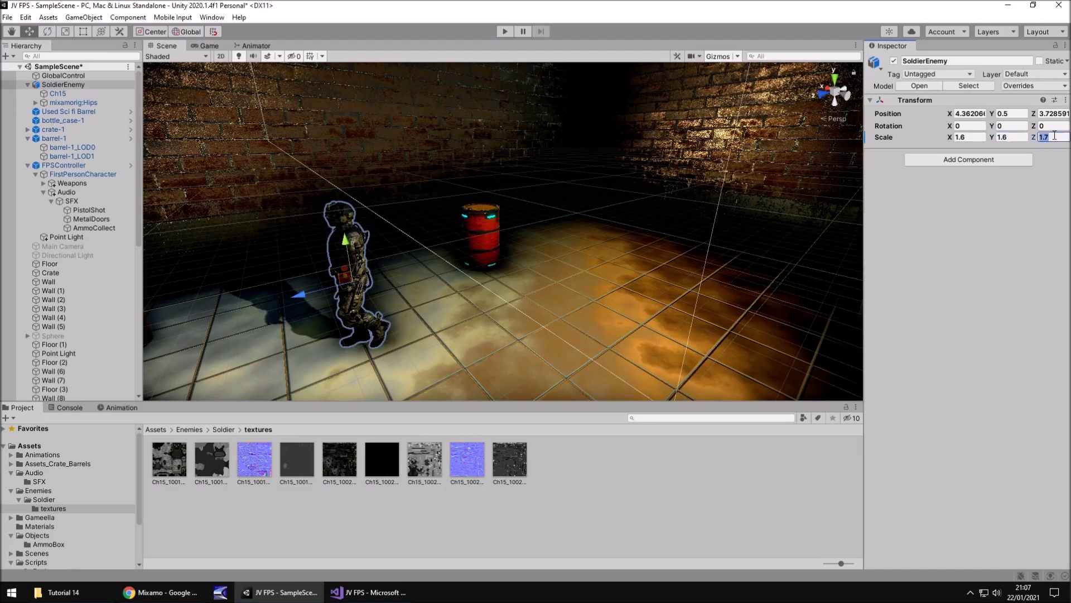
type("1.6")
left_click(637, 491)
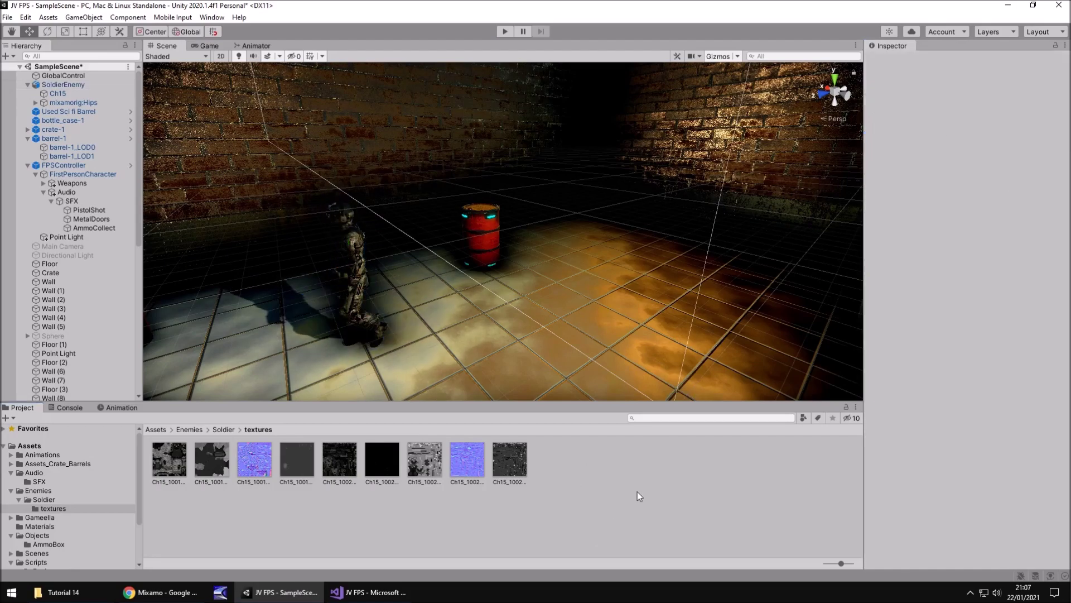
mouse_move(493, 263)
right_mouse_down()
mouse_move(598, 258)
mouse_move(712, 225)
mouse_move(545, 259)
mouse_move(526, 250)
mouse_move(613, 217)
mouse_move(495, 240)
mouse_move(480, 261)
right_mouse_up()
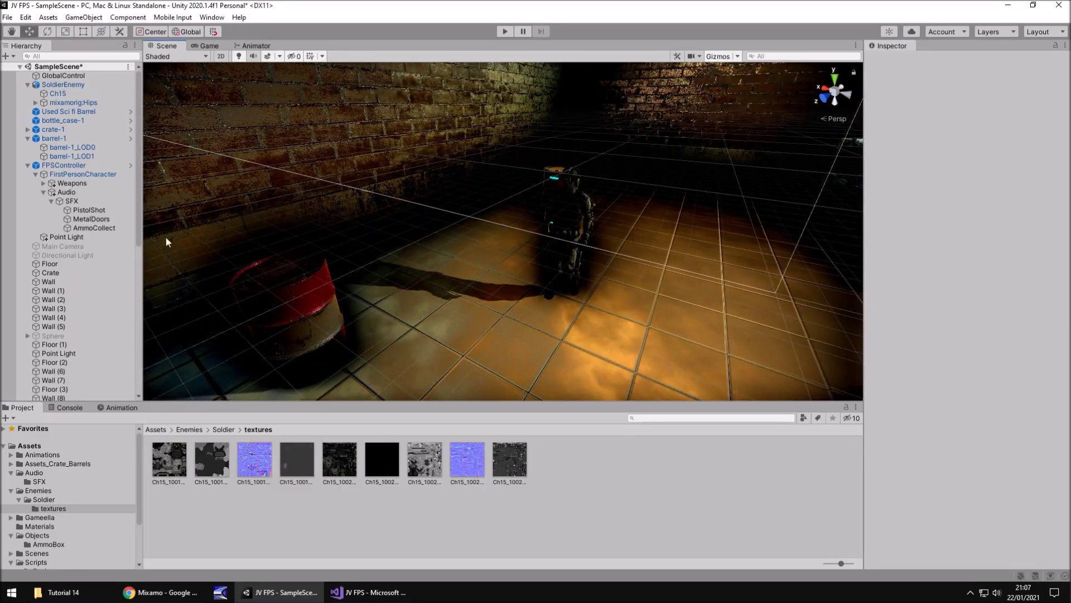
Step: Create a new folder named BGM inside Assets/Audio
left_click(33, 473)
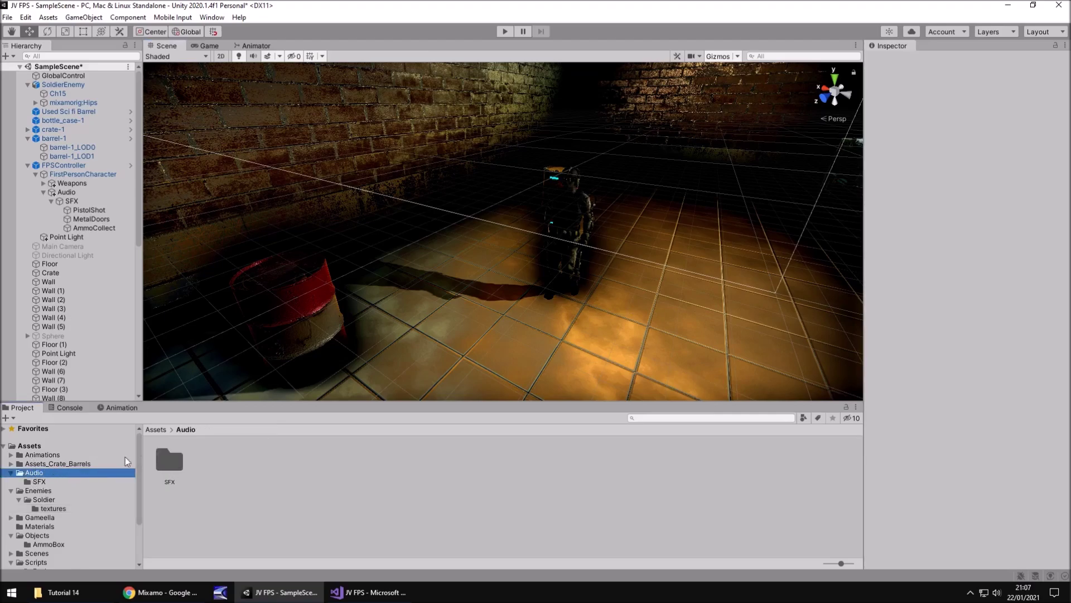
right_click(235, 469)
mouse_move(302, 170)
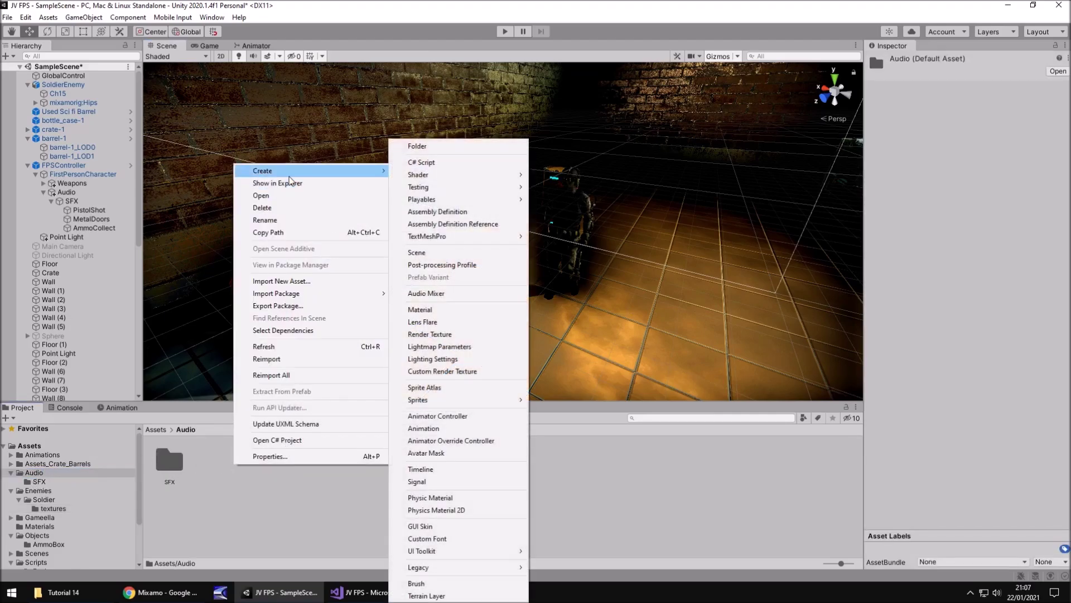
left_click(420, 147)
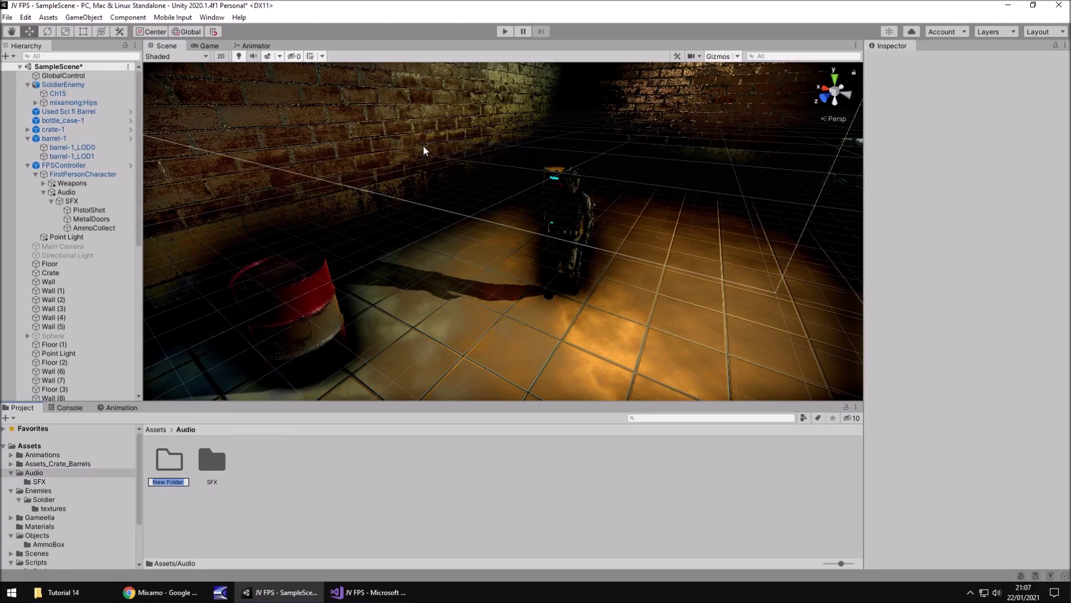
type("BGM")
key("Return")
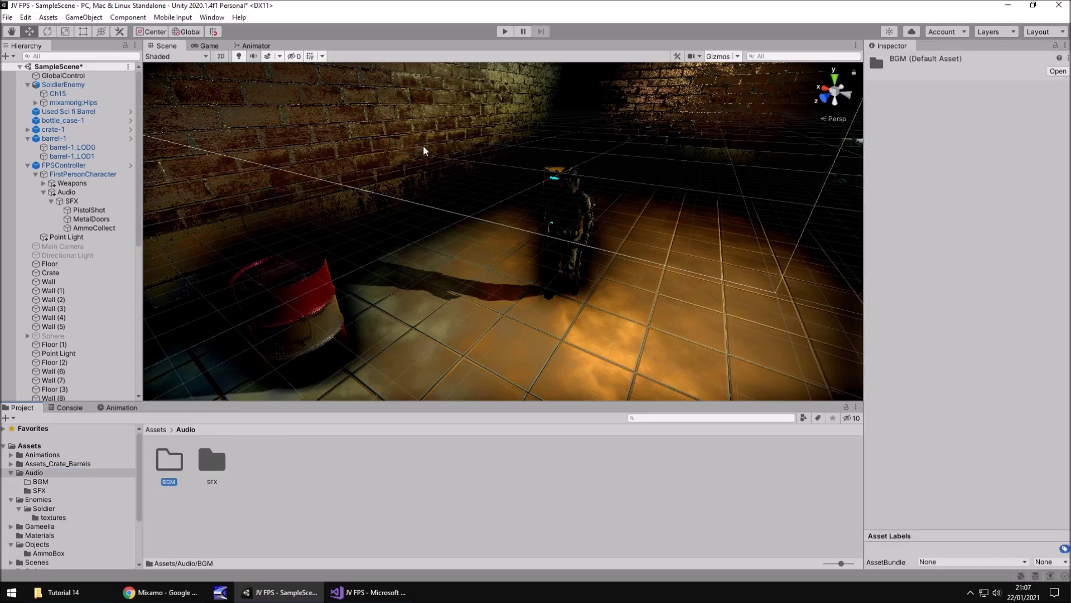
Step: Drag WindSound from File Explorer's Tutorial 14 folder into Unity's Assets/Audio/BGM folder
left_click(58, 592)
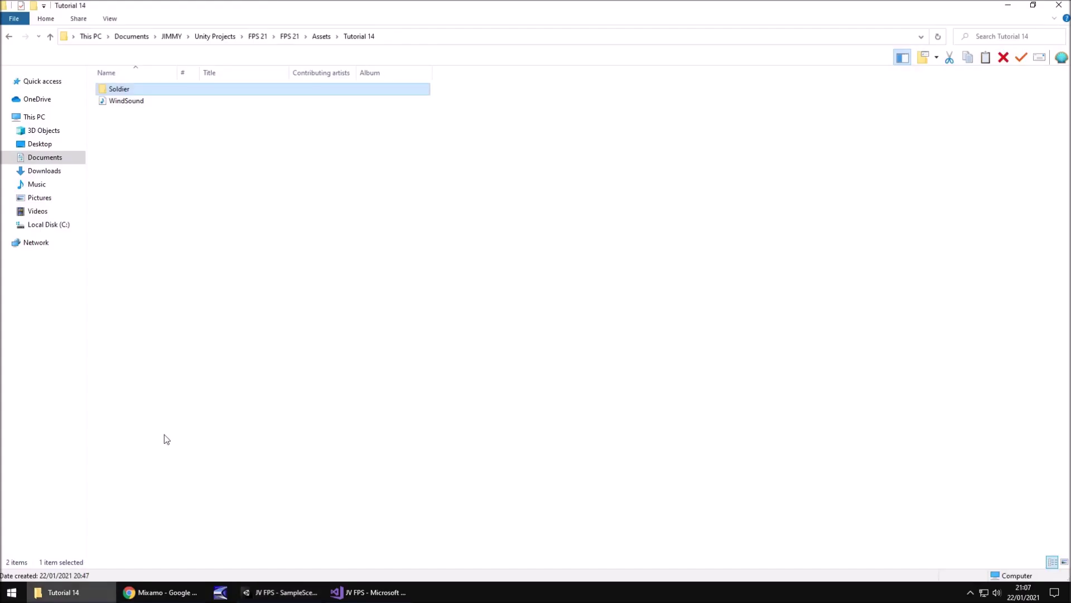
left_click_drag(127, 101, 229, 476)
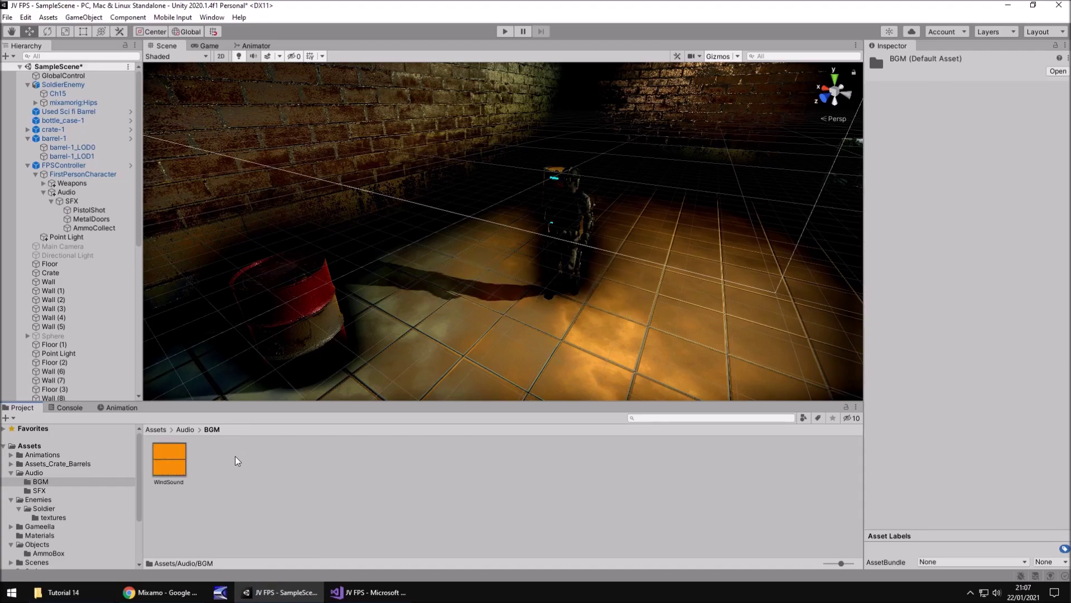
Step: Add an empty child named BGM under the player's Audio object
left_click(51, 201)
left_click(71, 193)
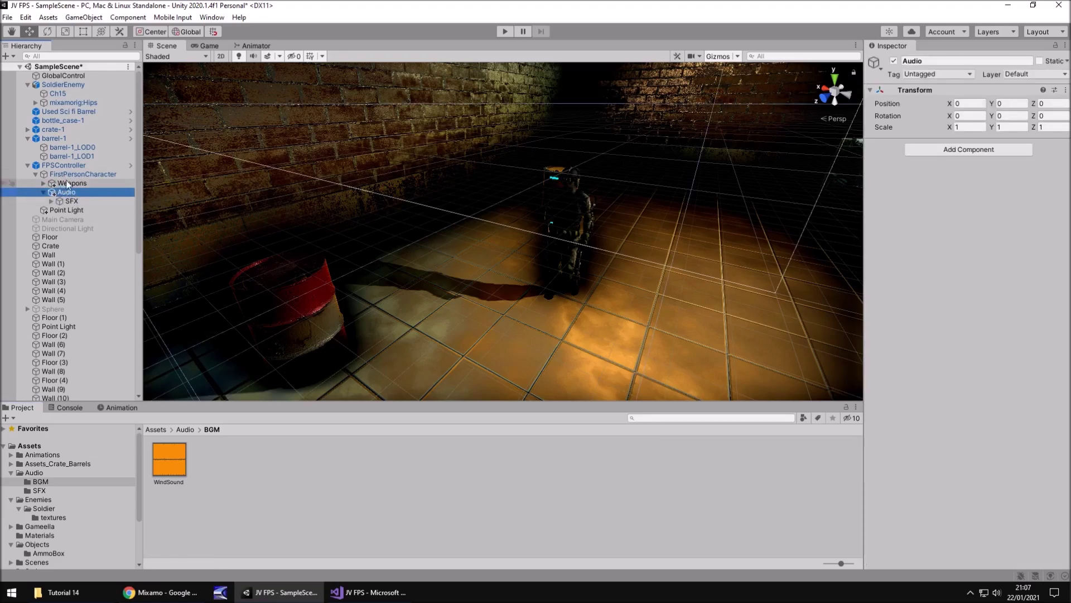
right_click(70, 193)
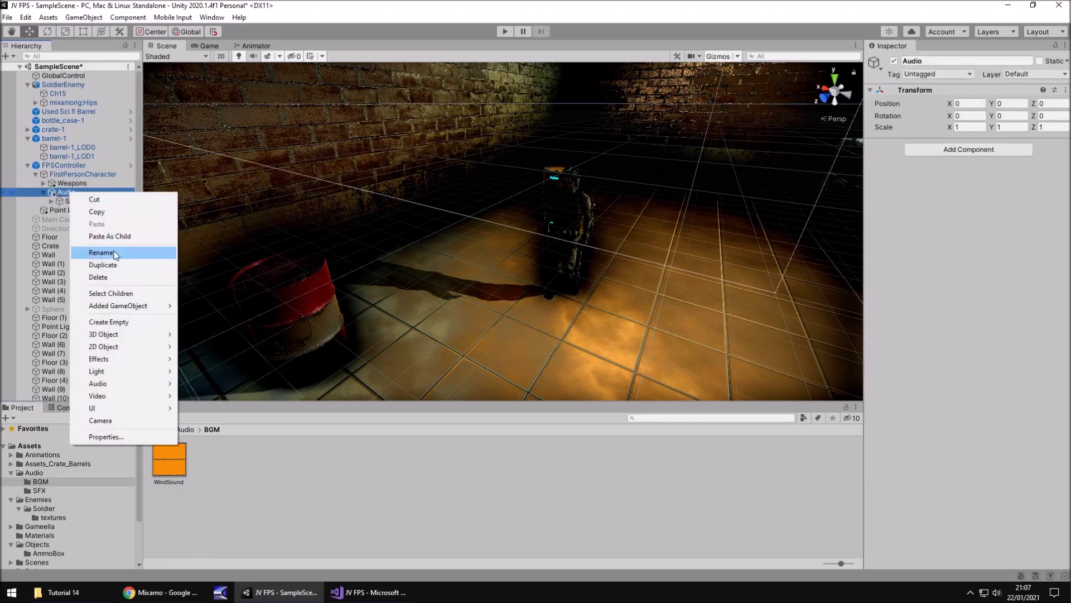
left_click(116, 322)
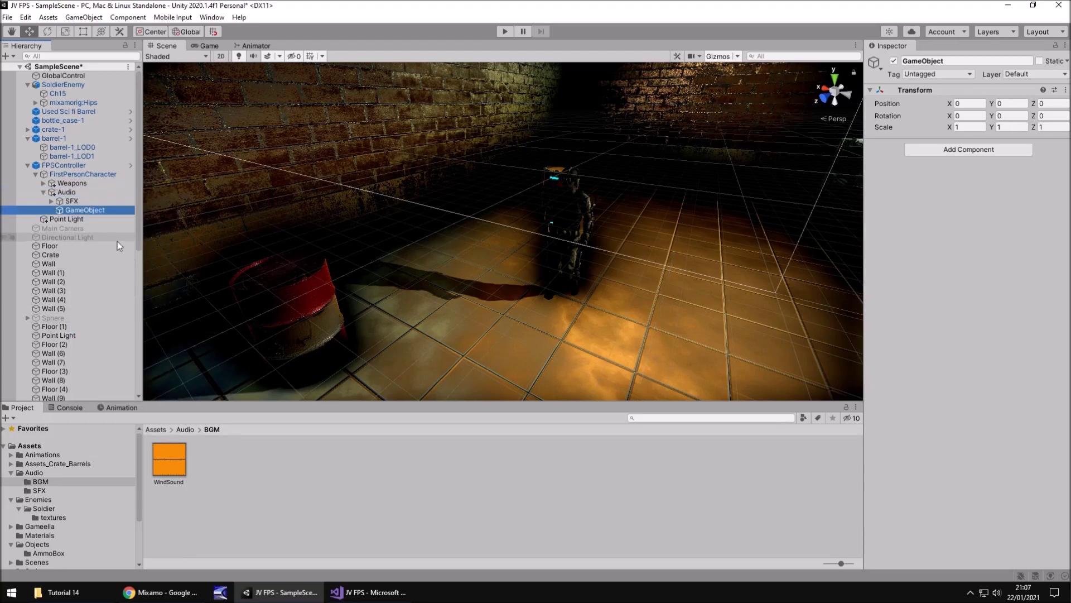
type("BGM")
key("Return")
Step: Create a WindSound empty under BGM and drop the WindSound clip onto it
right_click(78, 211)
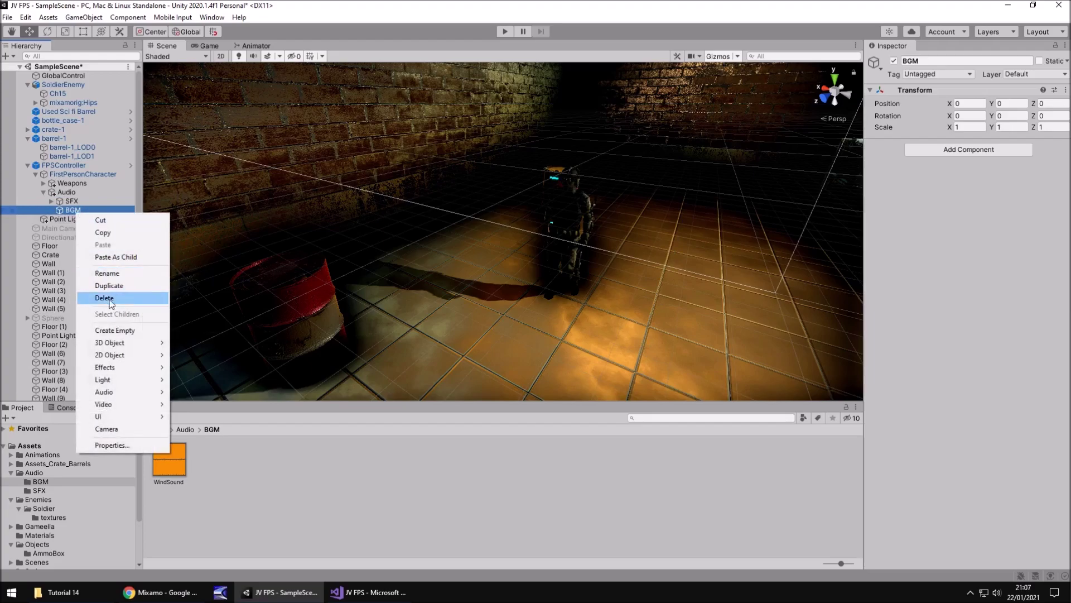
left_click(118, 331)
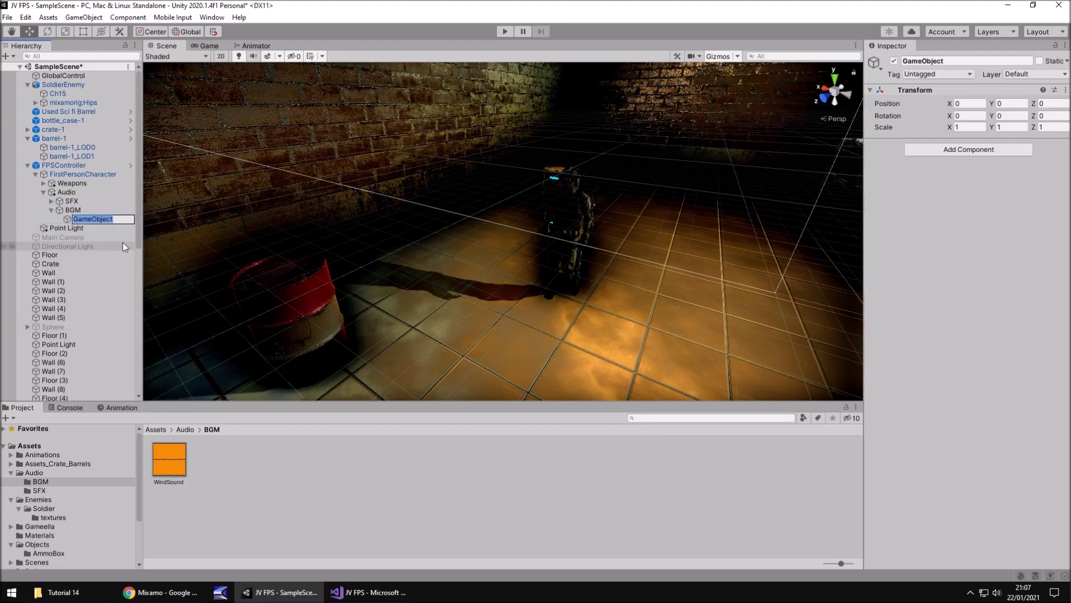
type("WindSound")
key("Return")
left_click_drag(168, 464, 92, 219)
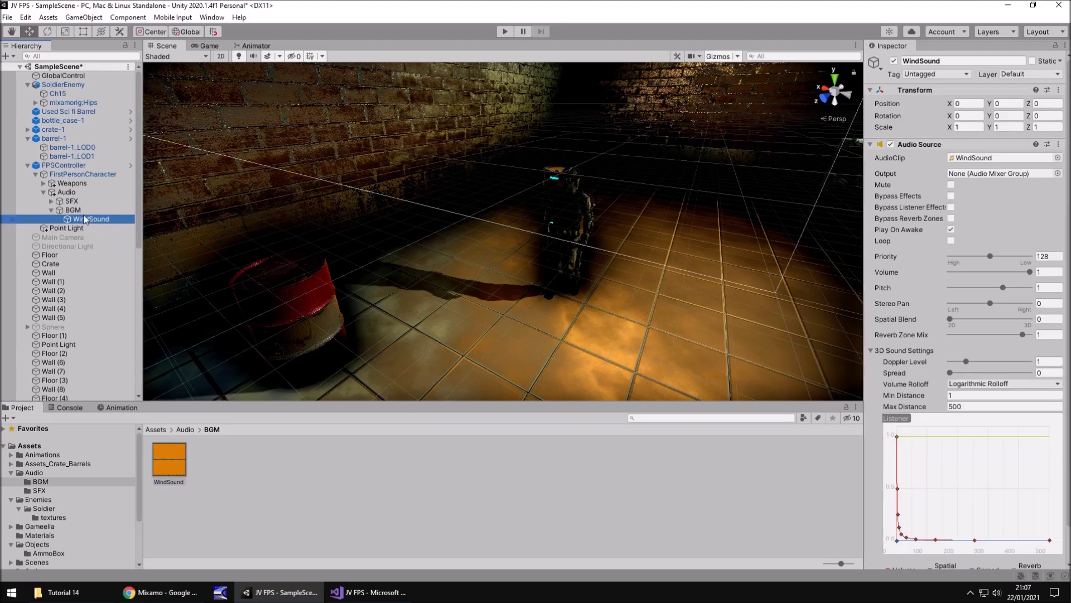
Step: Set the WindSound Audio Source to loop at volume 0.02, then enter play mode
left_click(951, 241)
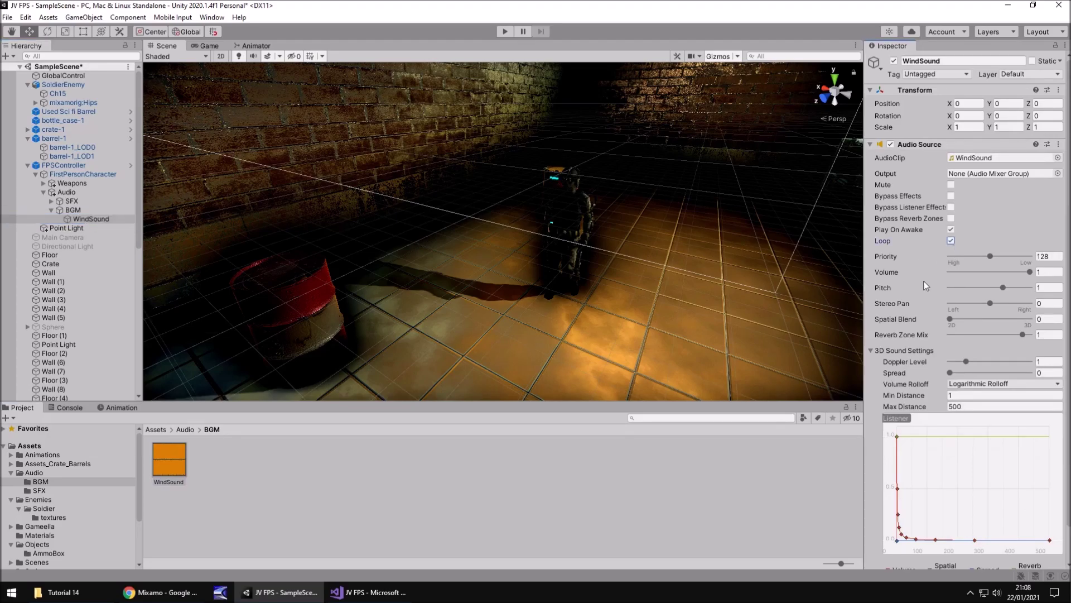
left_click(1055, 272)
type("0.02")
left_click(505, 32)
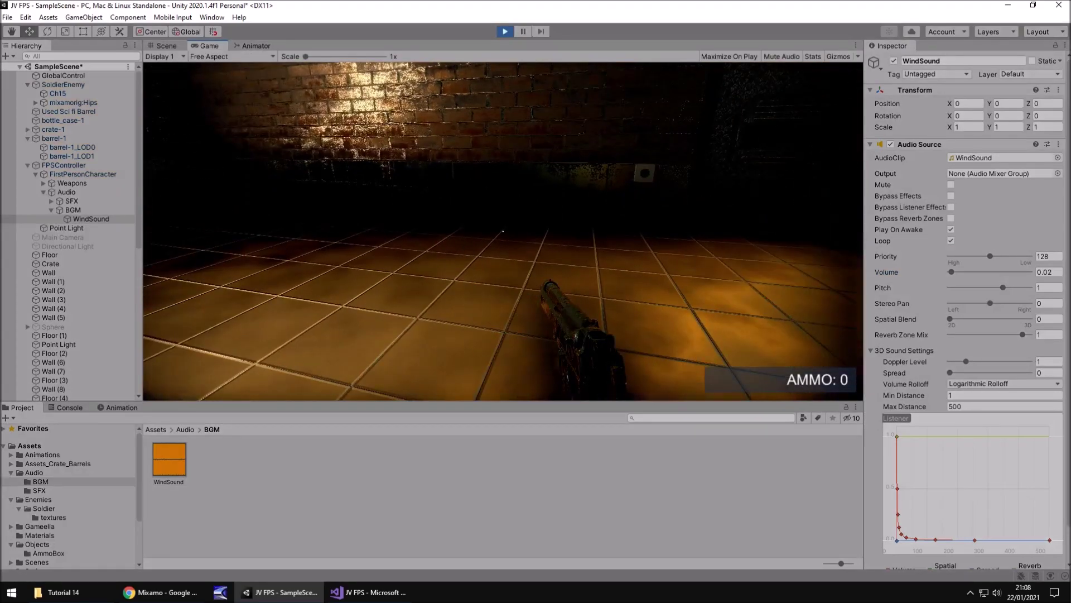
Step: Walk the player down the corridor toward the soldier and red barrels, then stop playing
key("w")
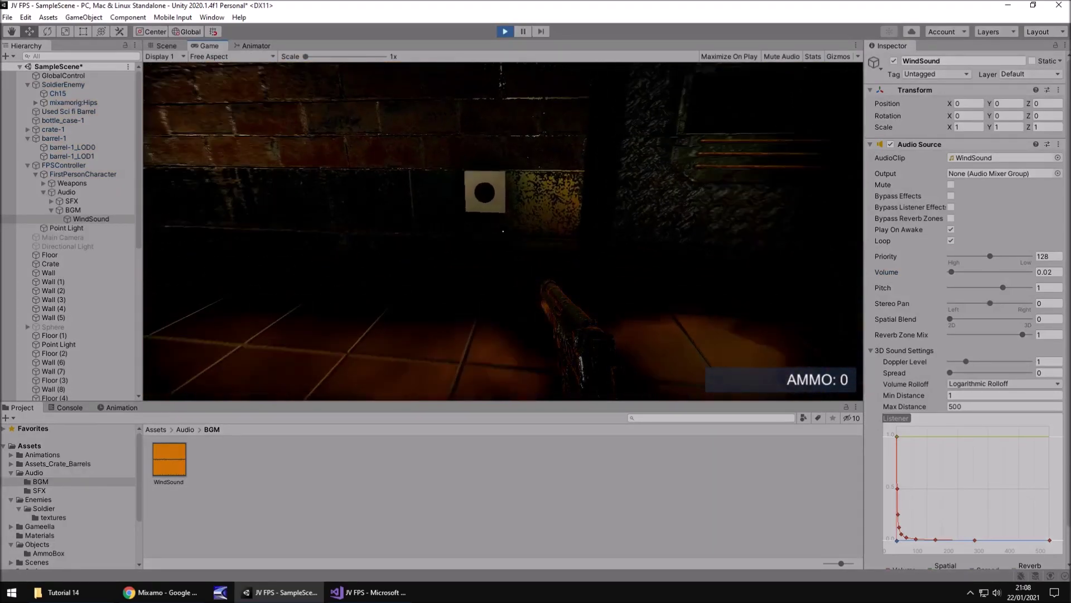
key("e")
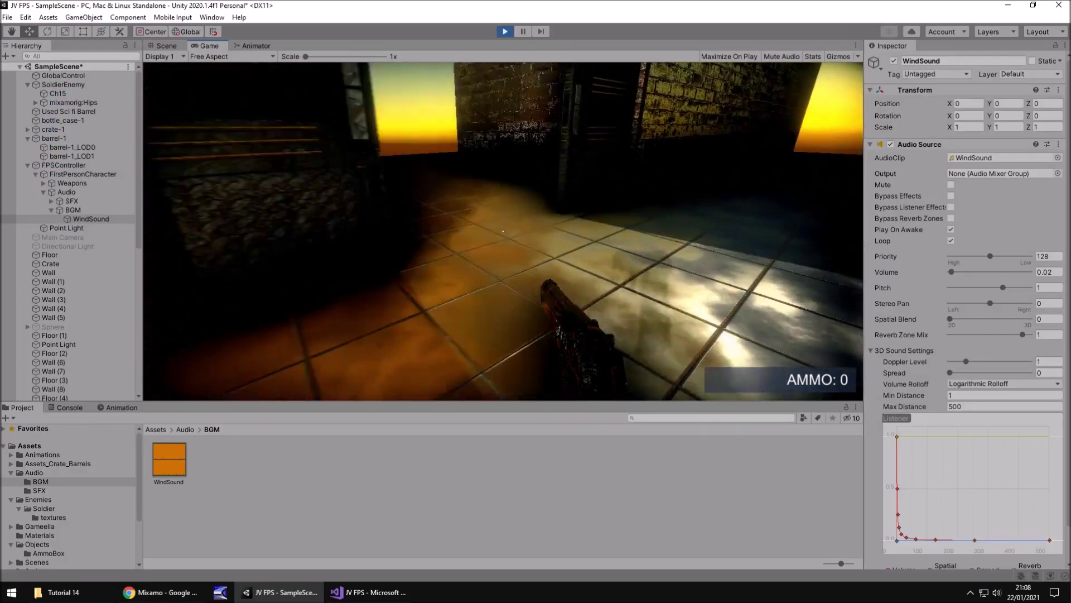
key("w")
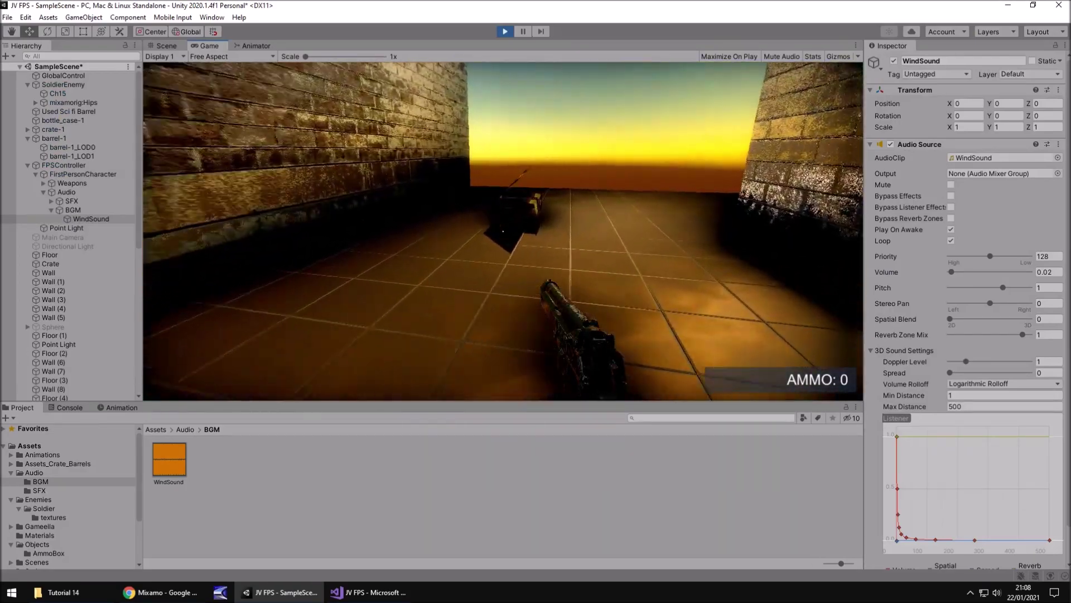
key("w")
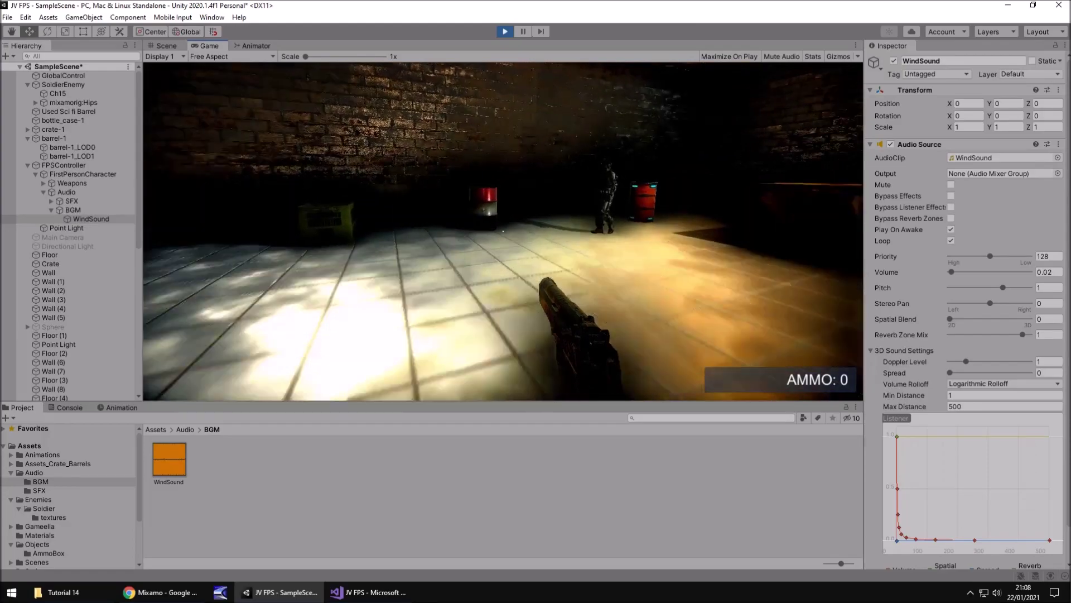
key("w")
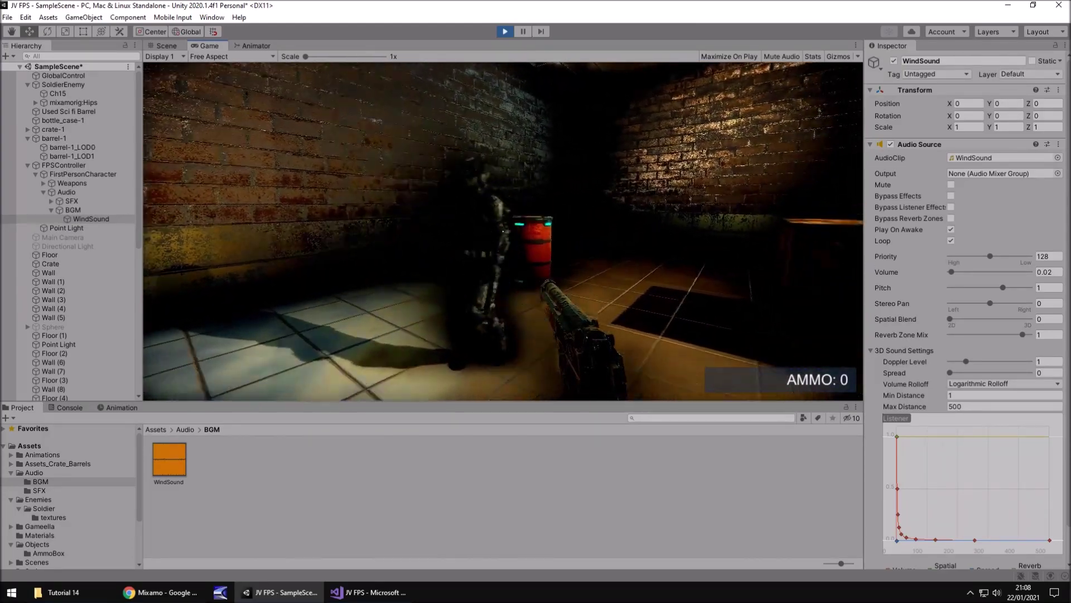
key("s")
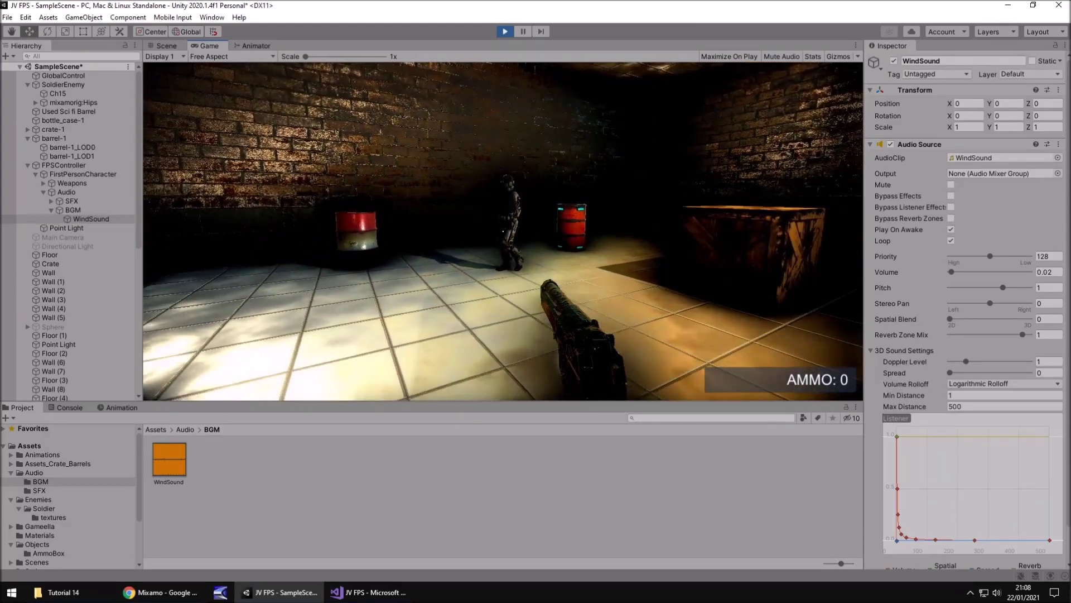
key("ctrl+p")
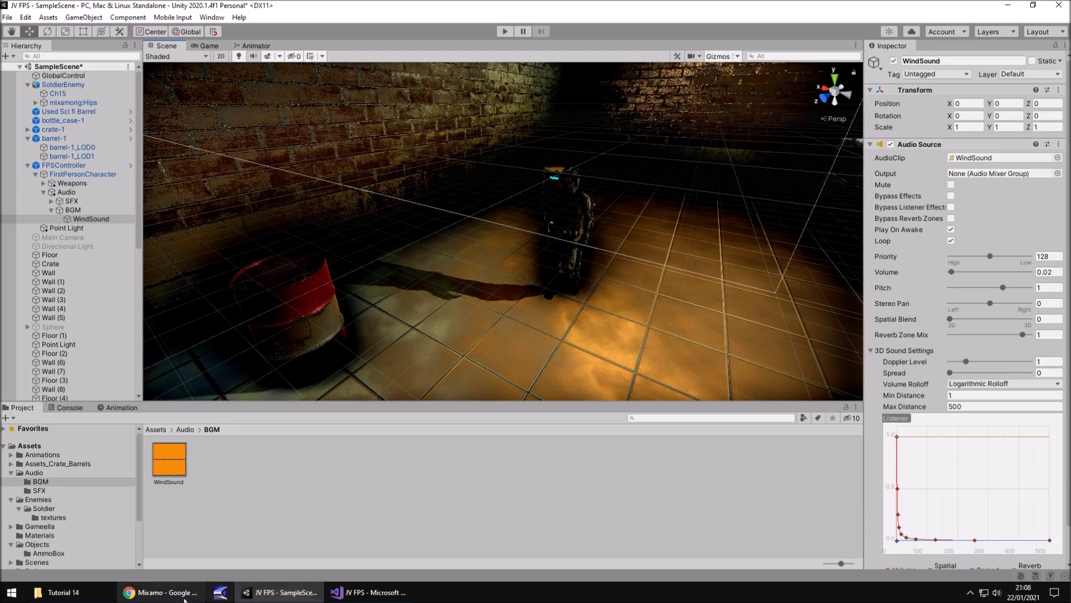
Step: In Mixamo, show the Characters list and clear the old 'firing' search
left_click(160, 592)
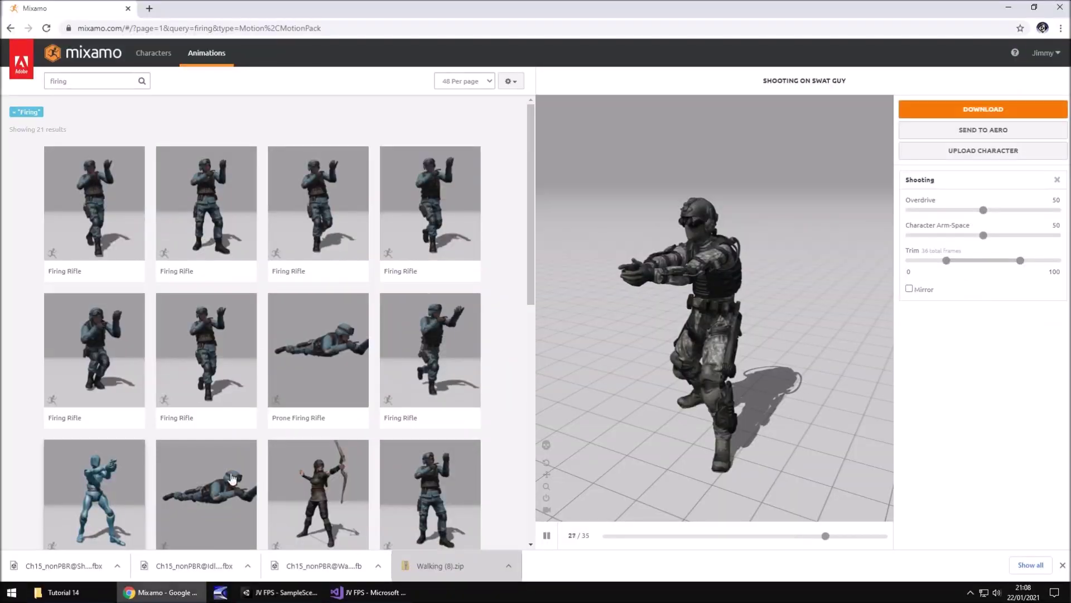
left_click(155, 53)
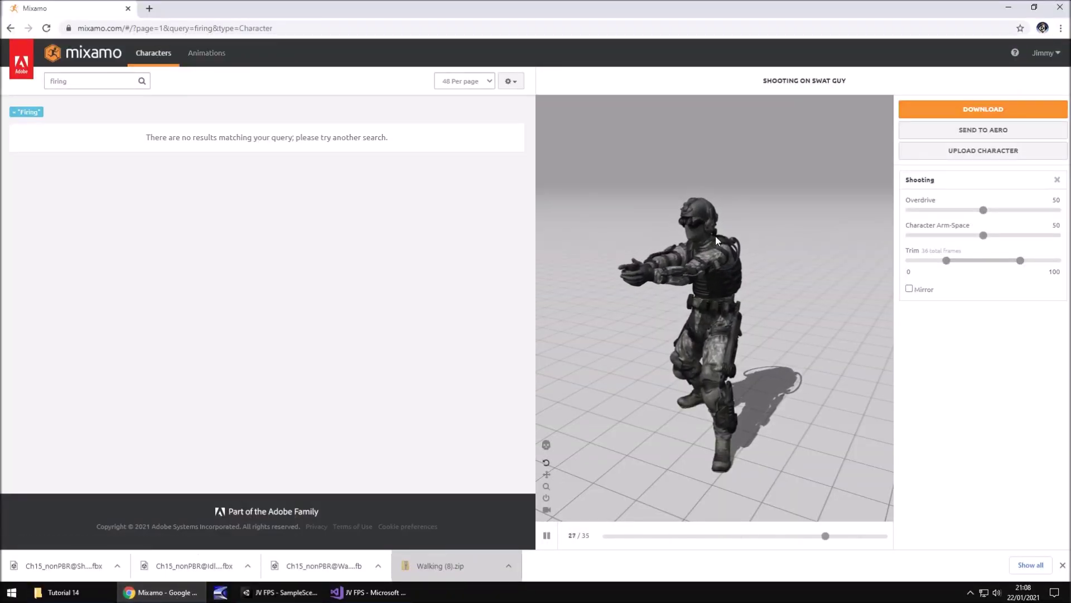
double_click(74, 82)
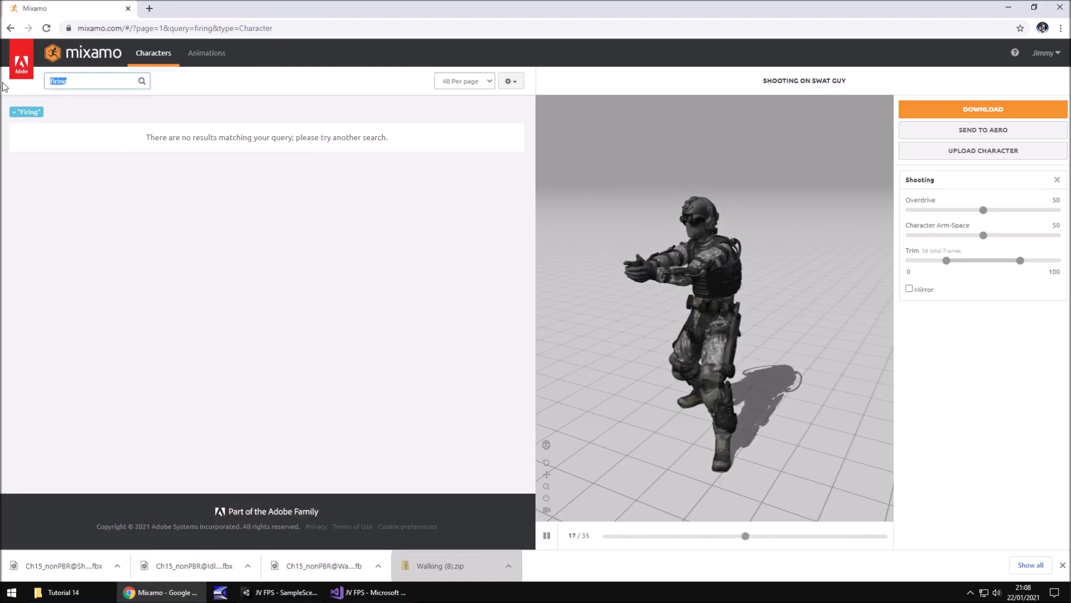
left_click(14, 112)
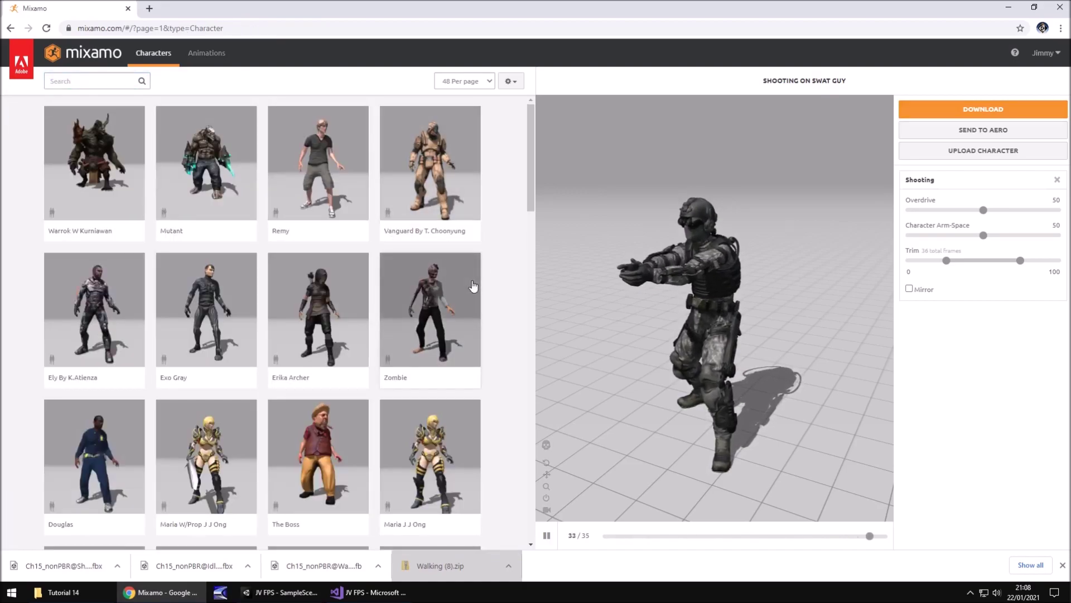
Step: Try the Zombie character, then use Vanguard By T. Choonyung for the Shooting preview
left_click(437, 302)
left_click(720, 211)
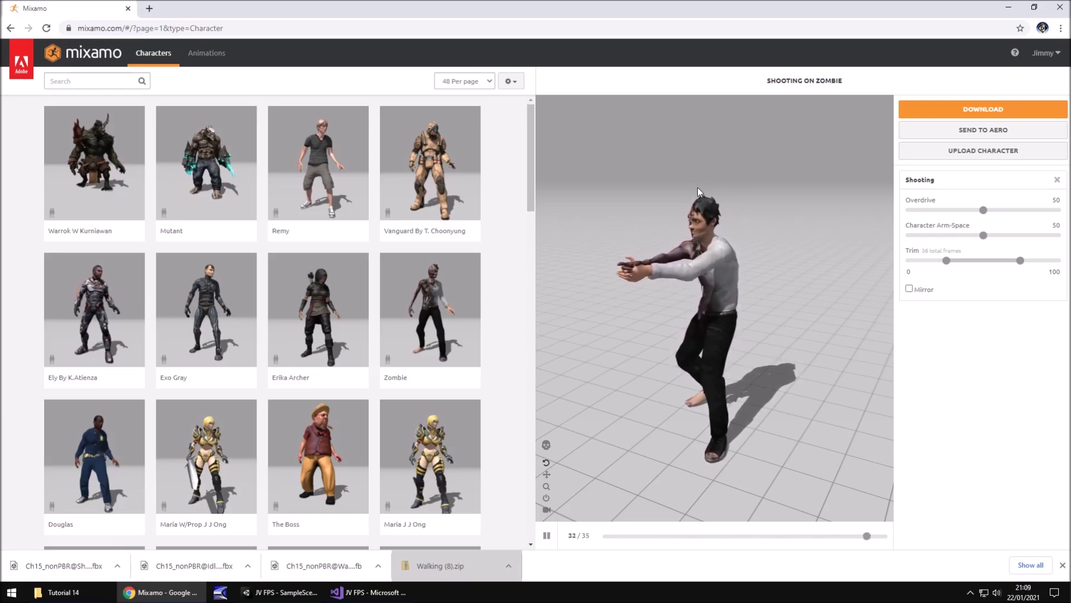
left_click(441, 184)
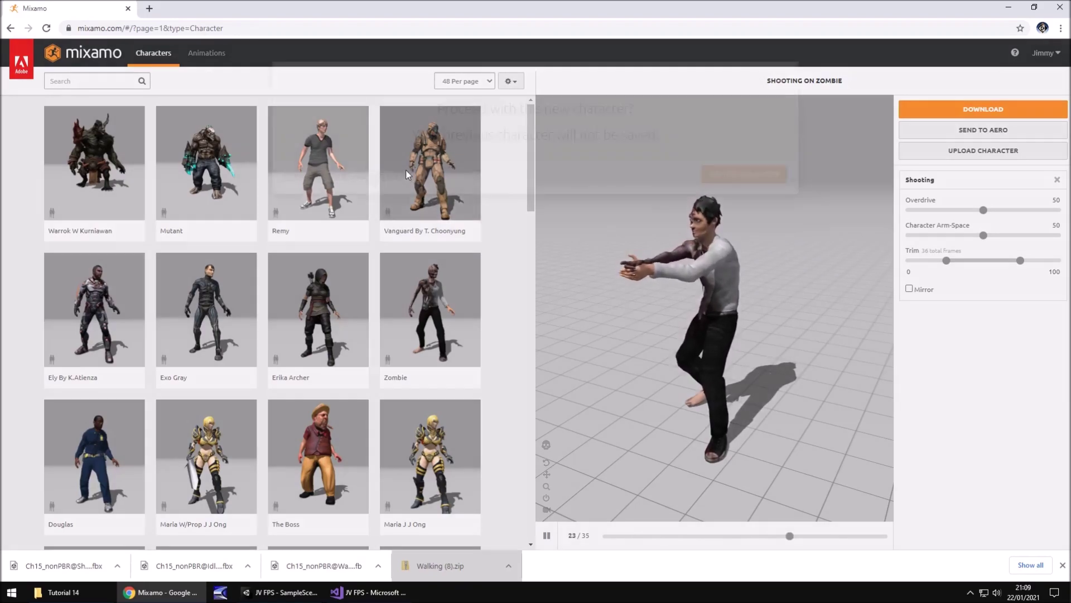
left_click(717, 206)
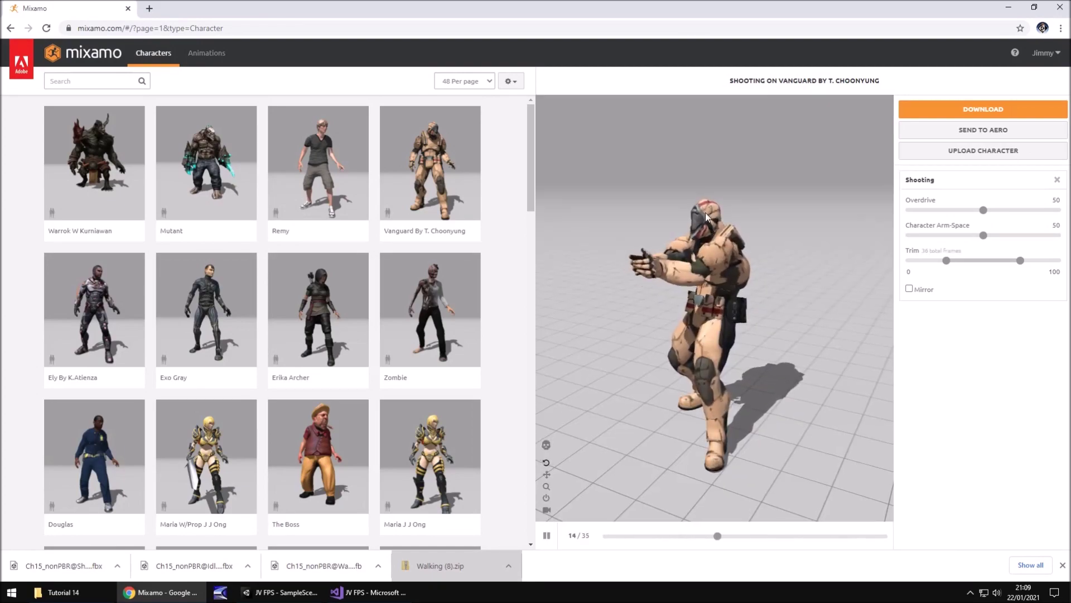
Step: Bring Unity back to the front and deselect the WindSound object
left_click(282, 592)
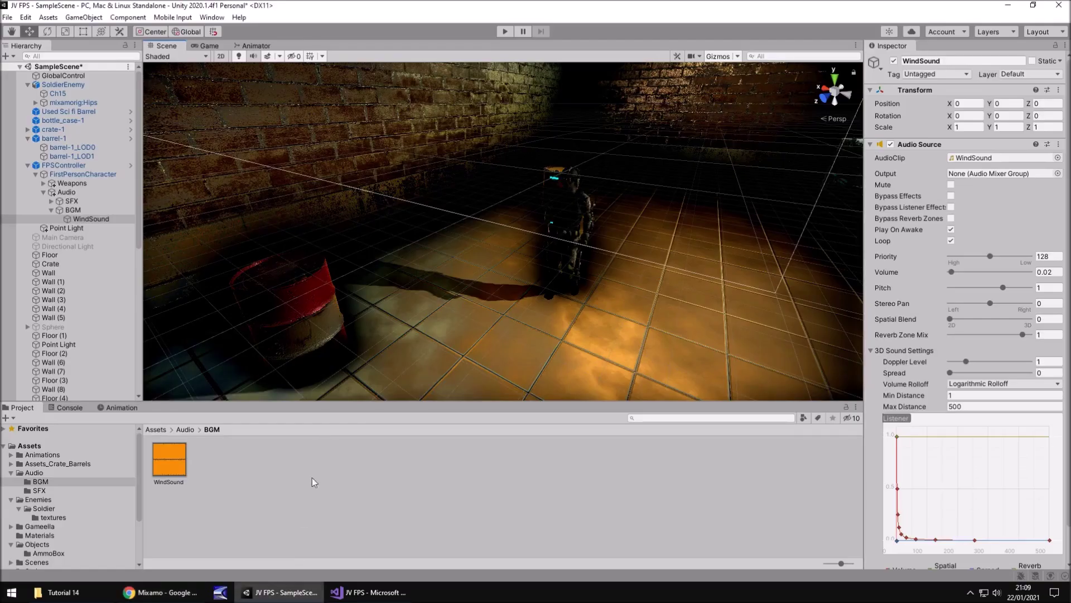
left_click(435, 458)
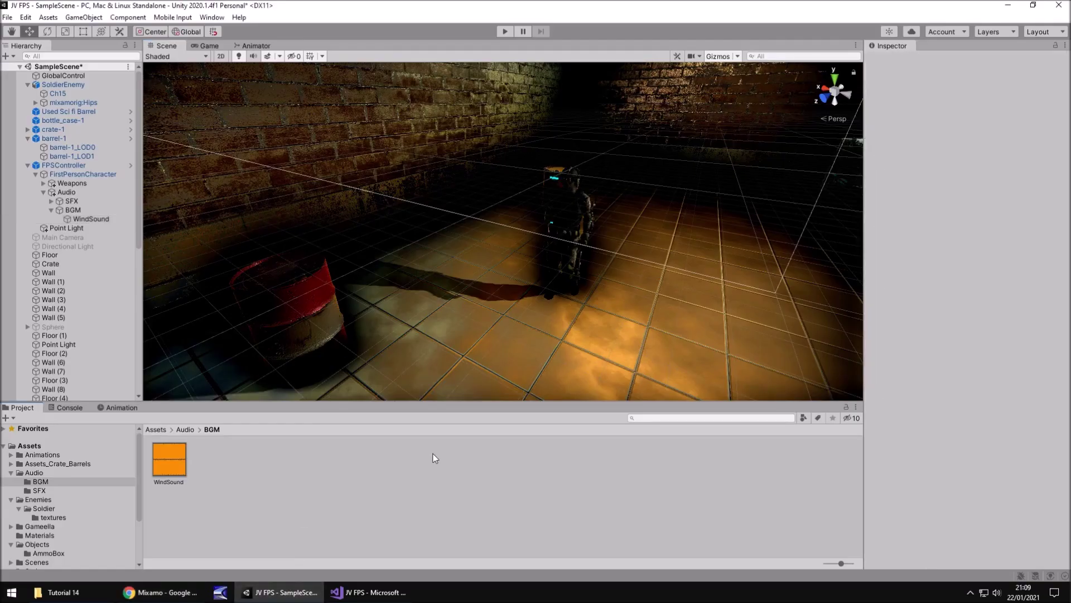